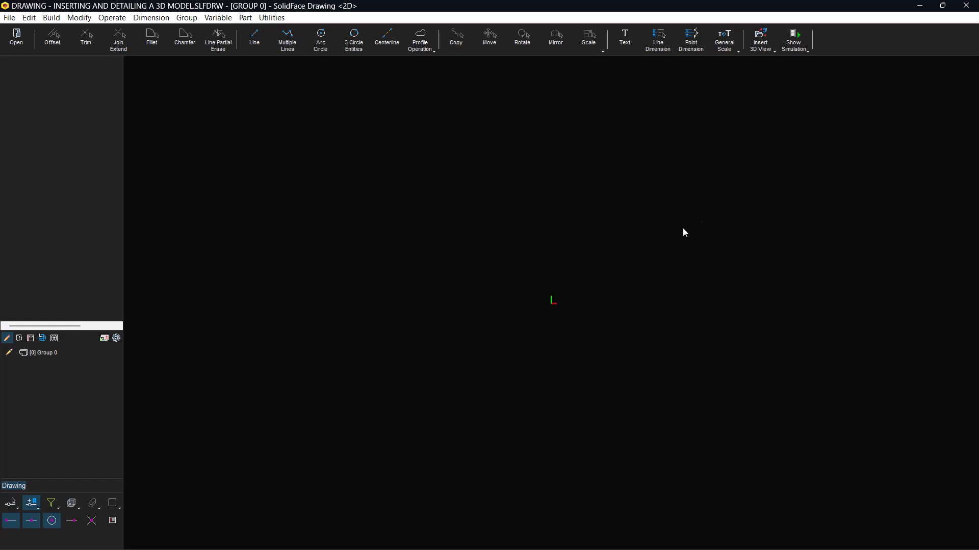
Insert the HOUSING part file into the drawing as a 3D view
click(761, 49)
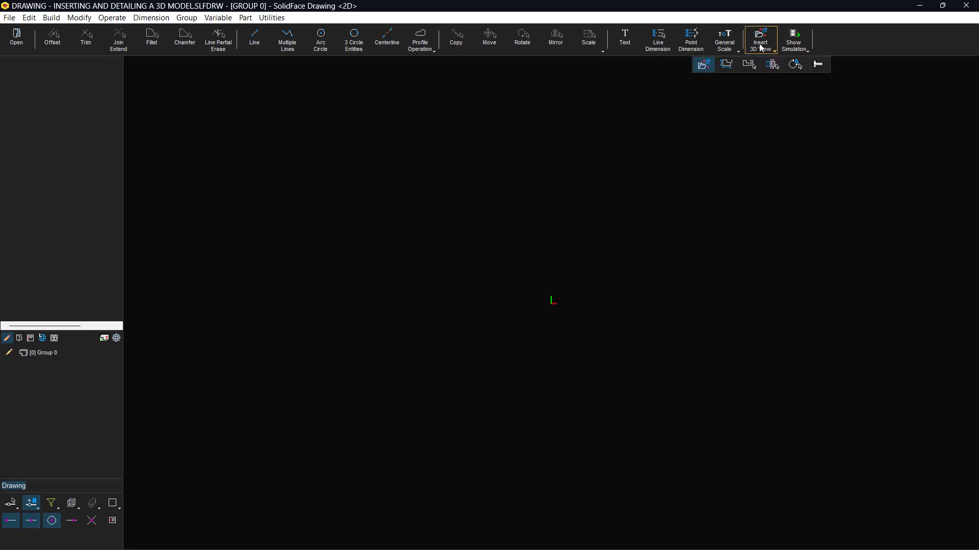
click(706, 65)
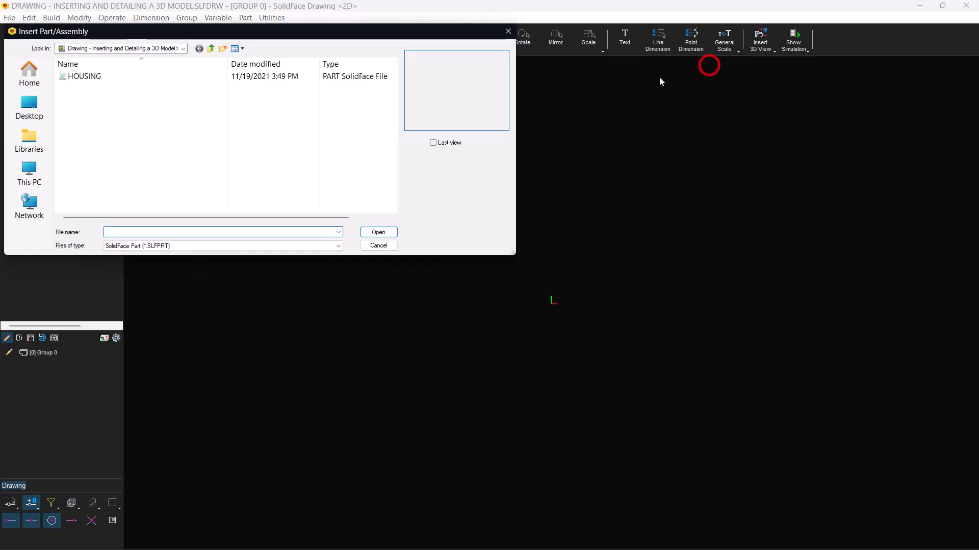
click(115, 79)
double_click(116, 79)
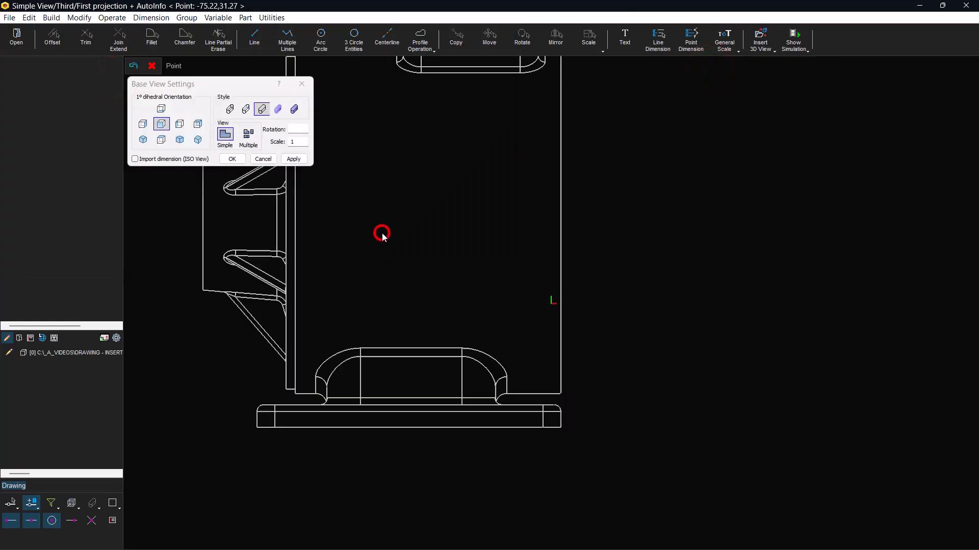
Orient the base view to the housing's round ribbed end, keep it a simple view, and place it at the origin (0,0)
click(180, 124)
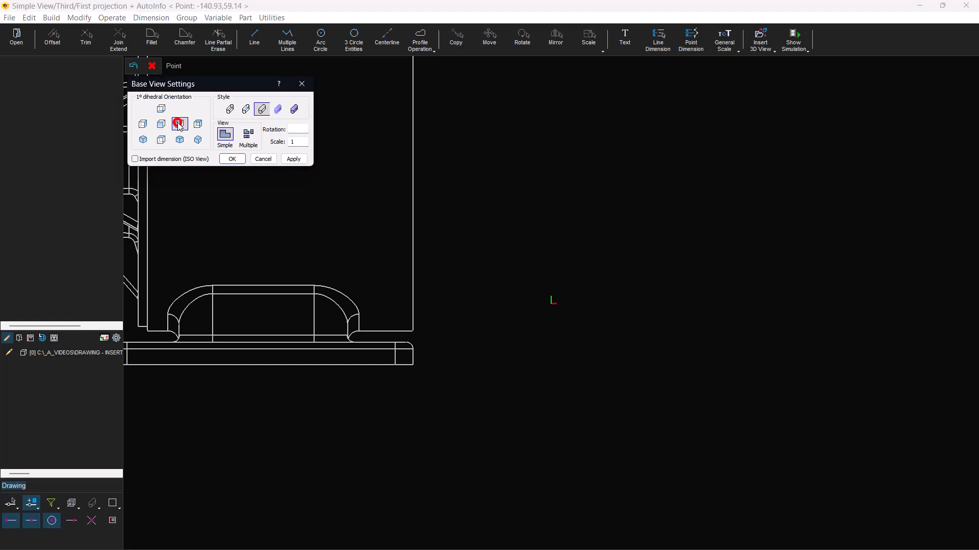
click(225, 136)
click(295, 159)
click(305, 159)
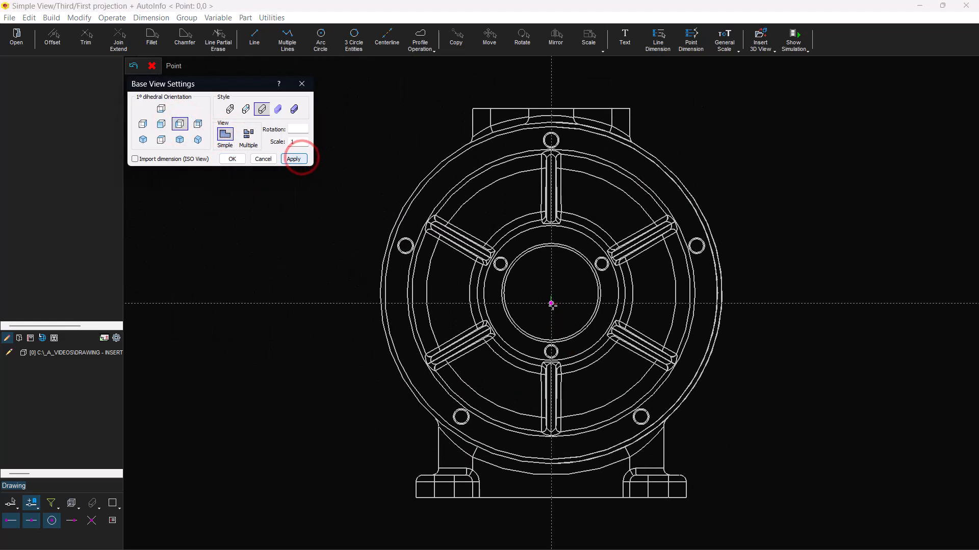
click(551, 305)
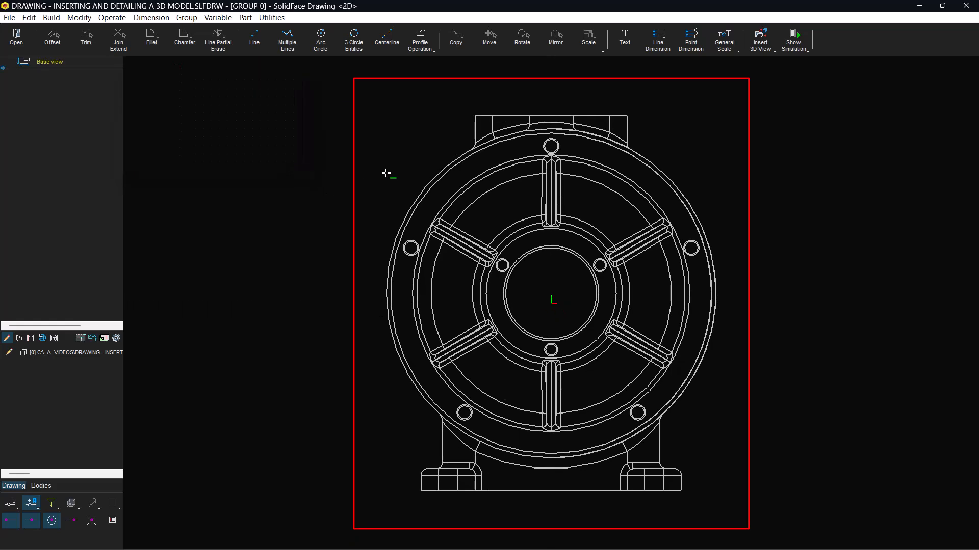
Start a section view of the base view and draw its vertical cutting line from the top hole's center down through the housing
click(389, 172)
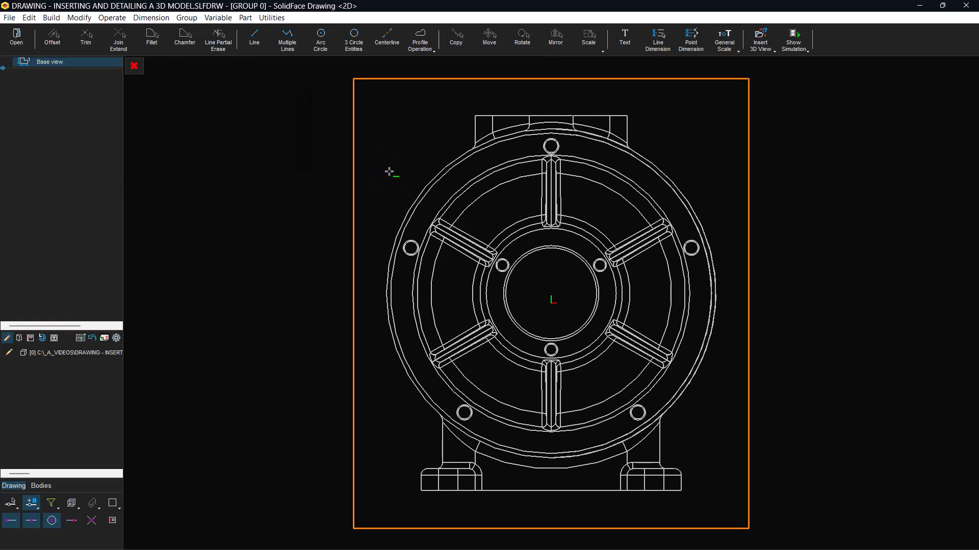
click(770, 46)
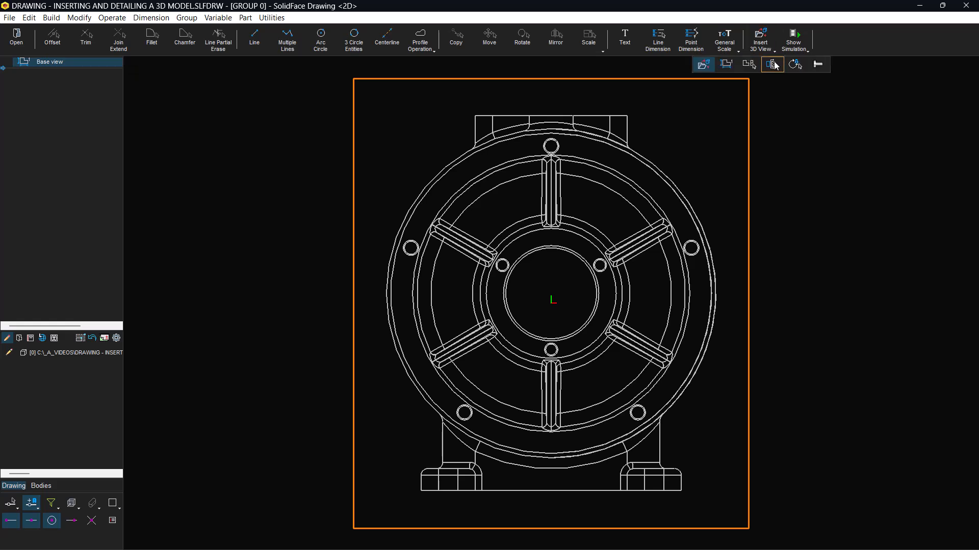
click(773, 64)
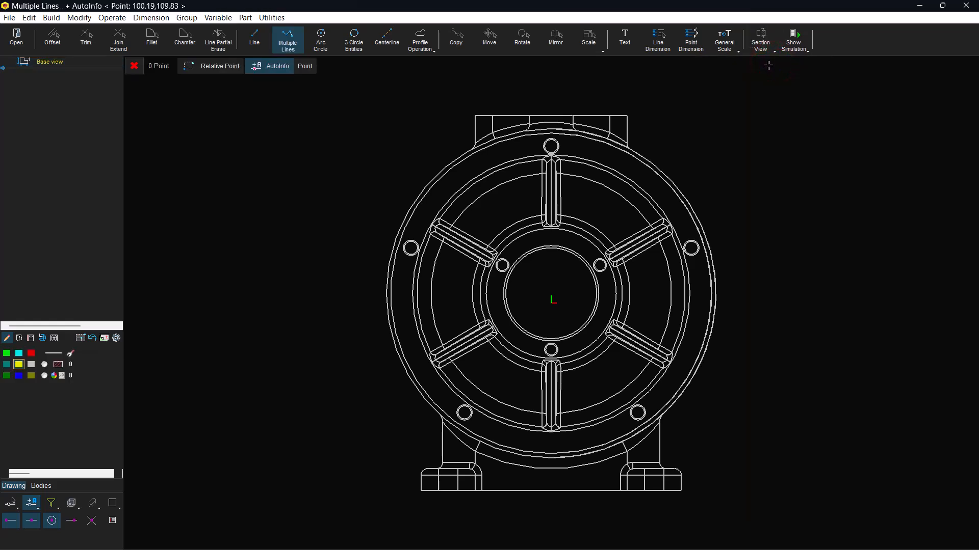
right_click(700, 114)
click(727, 147)
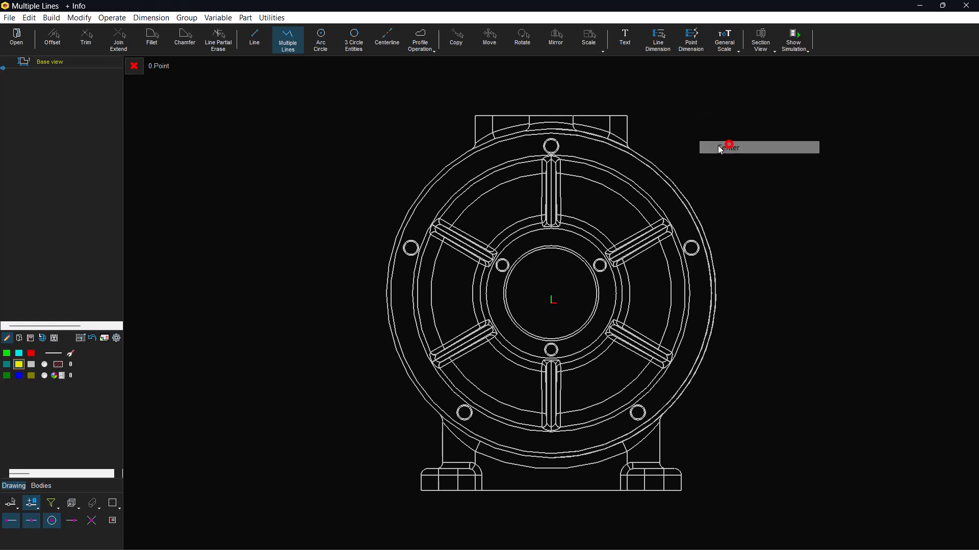
click(555, 147)
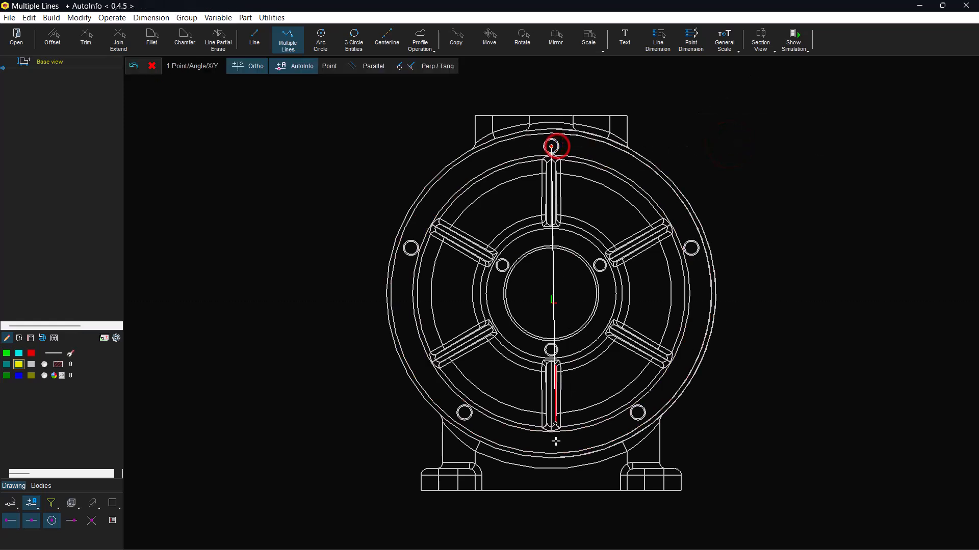
click(551, 480)
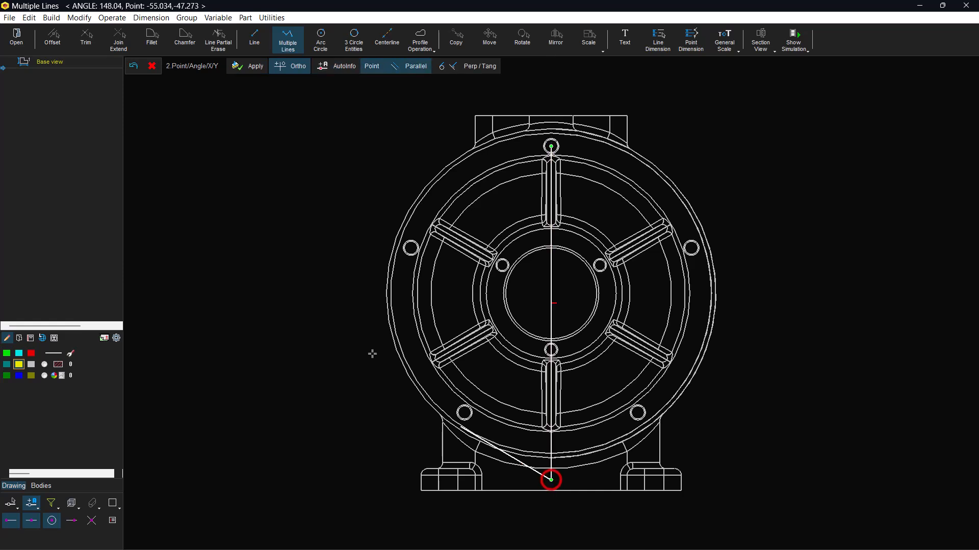
click(247, 69)
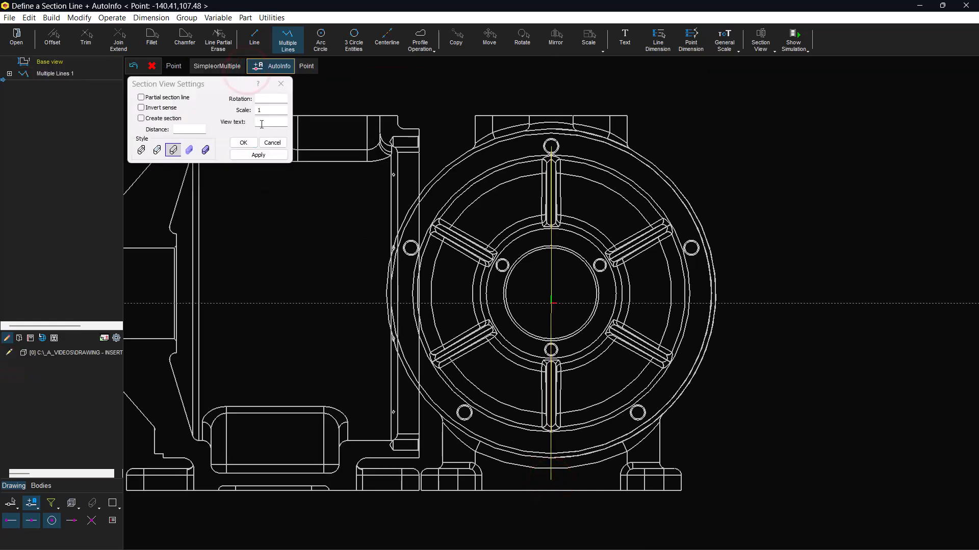
Label the section view A and place it to the left of the base view, leaving space between them
click(267, 121)
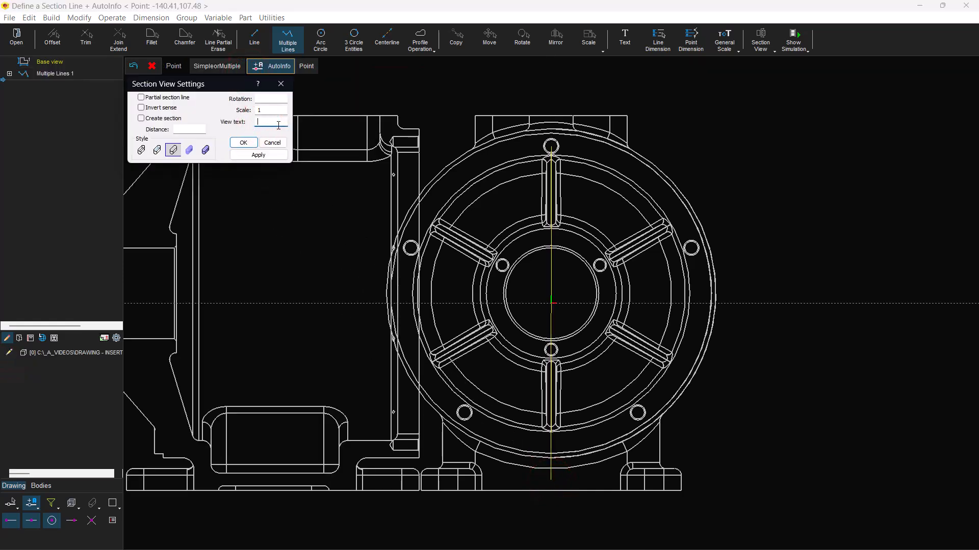
click(272, 153)
mouse_move(296, 264)
middle_down()
mouse_move(561, 261)
mouse_move(586, 272)
middle_up()
mouse_move(386, 281)
middle_down()
mouse_move(271, 273)
mouse_move(237, 260)
middle_up()
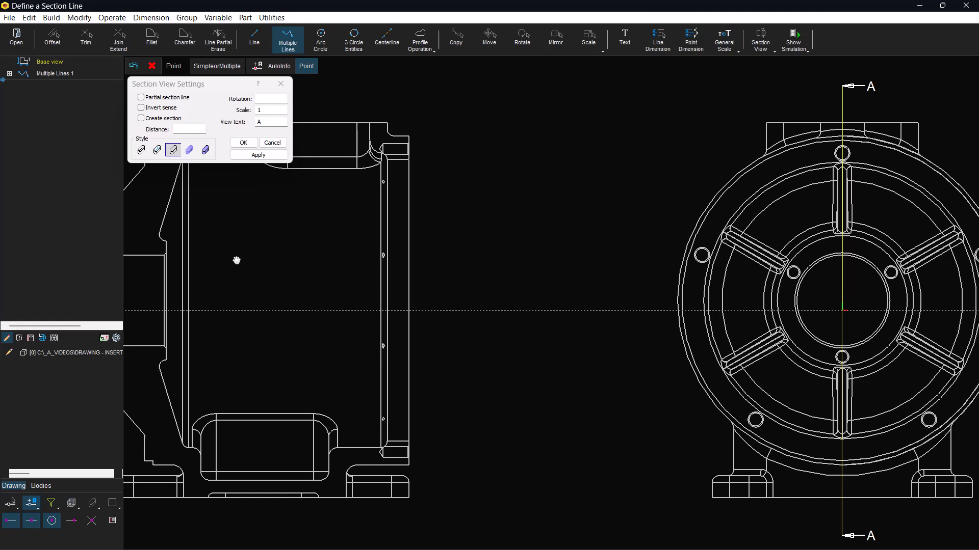
click(237, 261)
scroll(548, 295, down, 1)
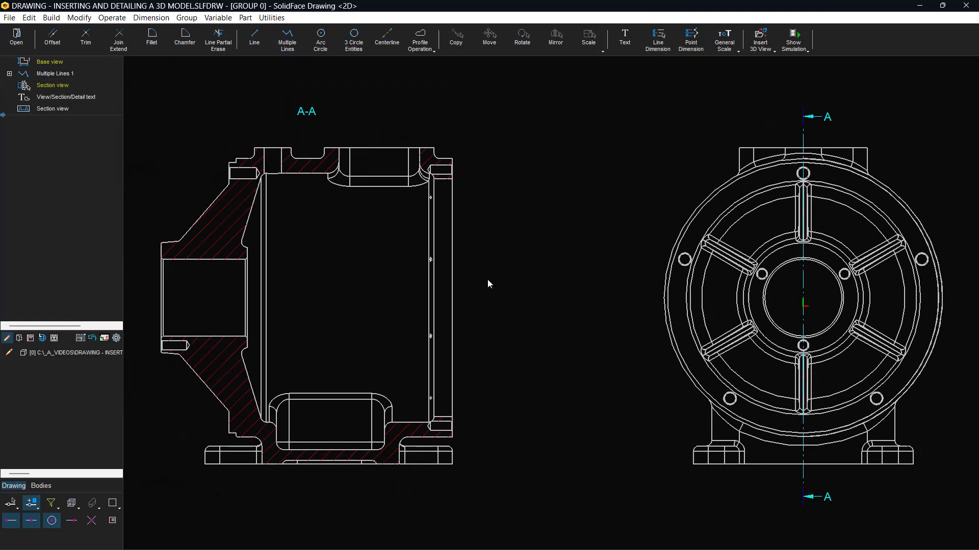
Create two projection views from section A-A, placing an end view to its left and a top view below it
click(431, 262)
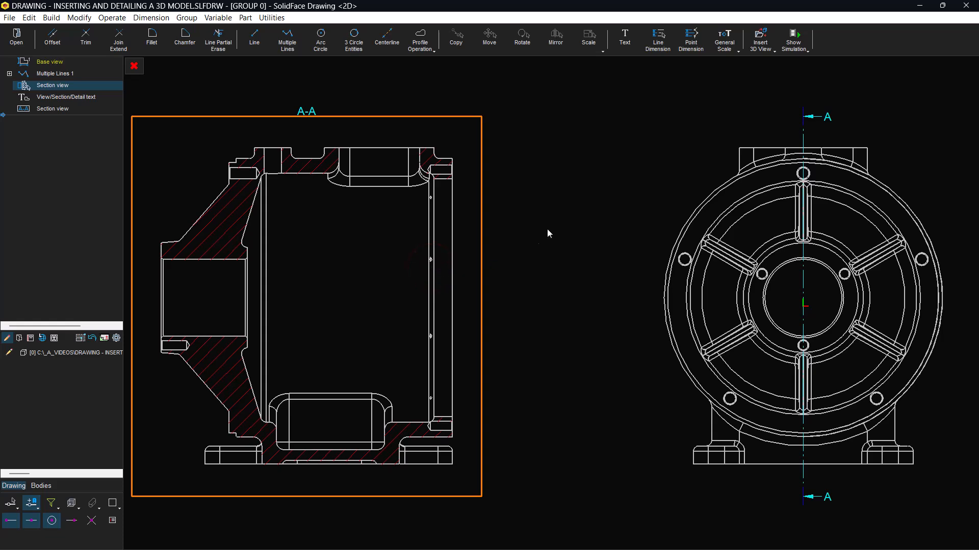
click(752, 51)
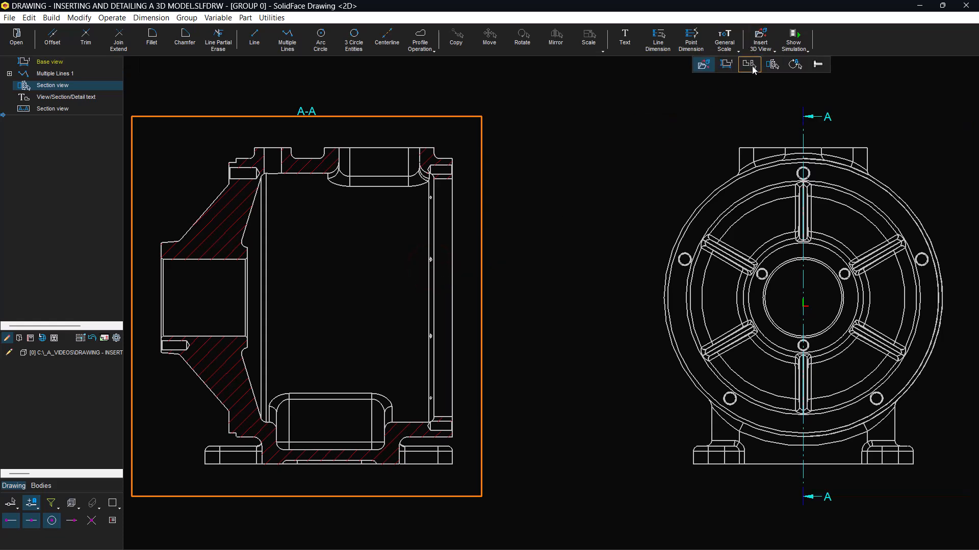
click(752, 64)
scroll(549, 299, down, 2)
scroll(548, 299, down, 2)
middle_drag(531, 312, 563, 253)
click(333, 258)
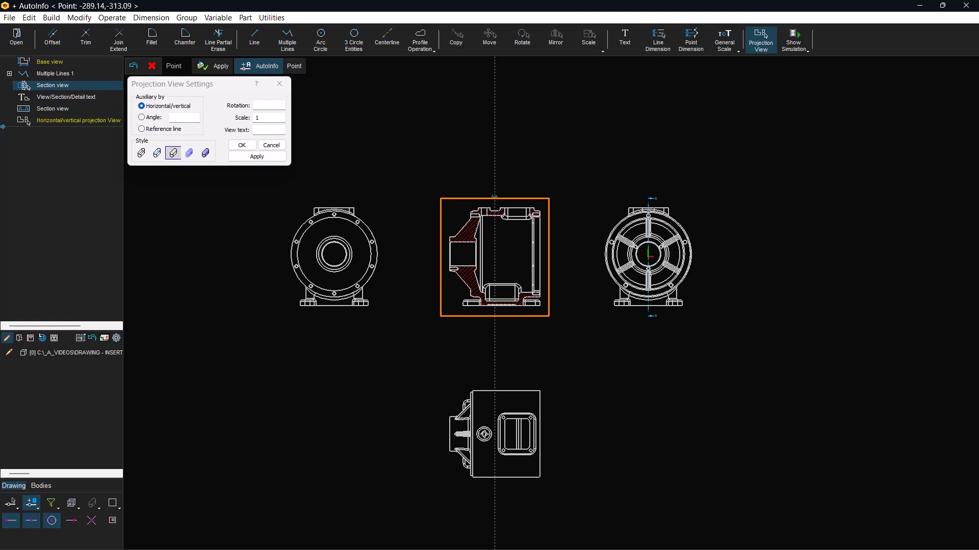
click(484, 435)
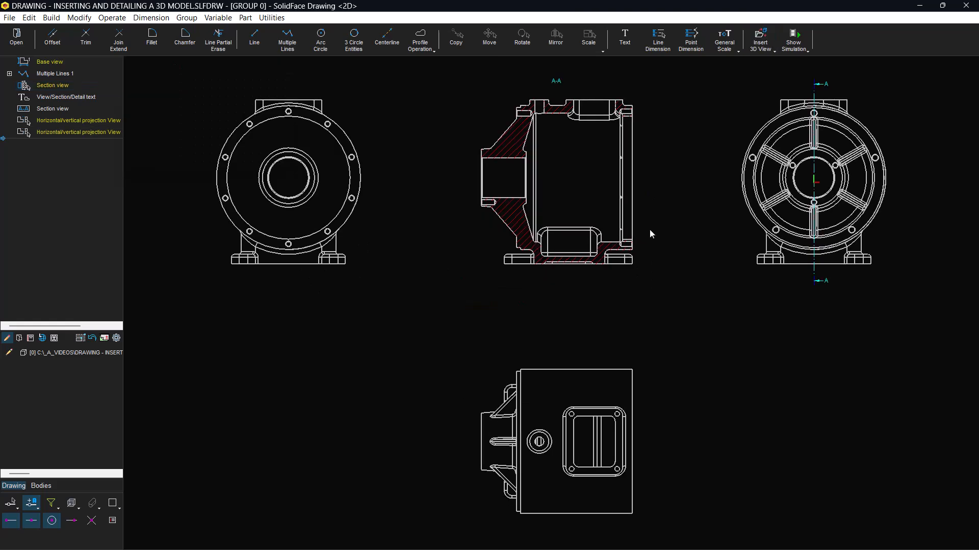
Start a section view of section A-A and draw a horizontal cutting line through the housing's lower pedestal, just above the feet
click(639, 220)
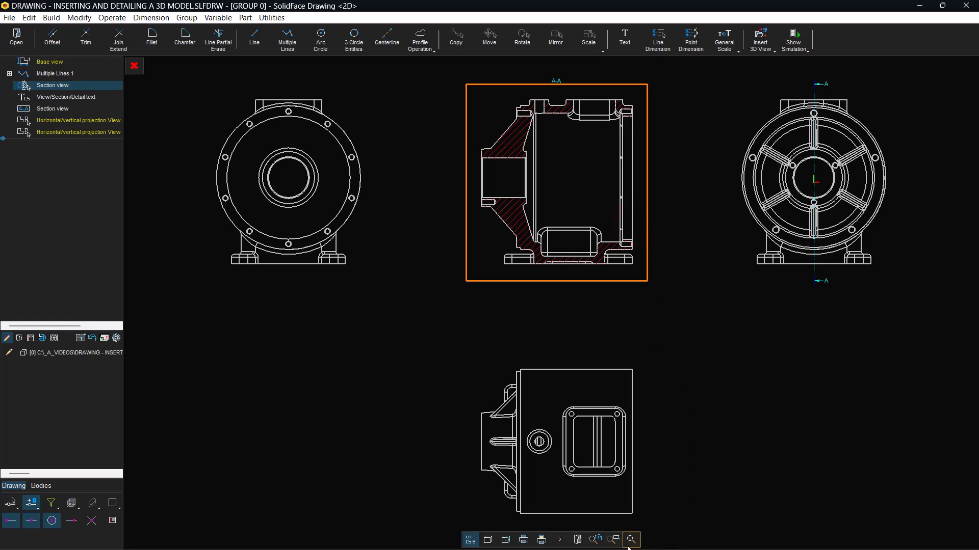
click(613, 539)
click(462, 303)
click(661, 223)
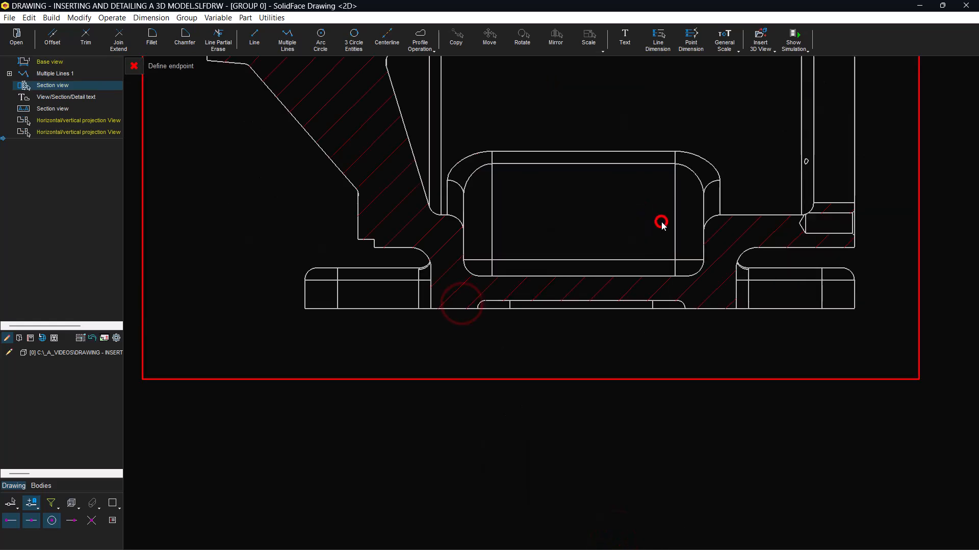
mouse_move(757, 42)
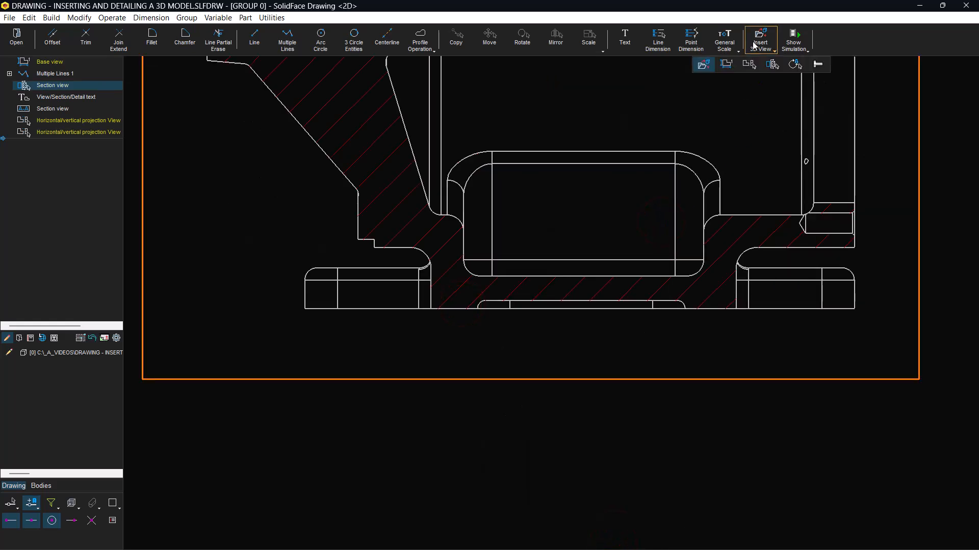
click(772, 60)
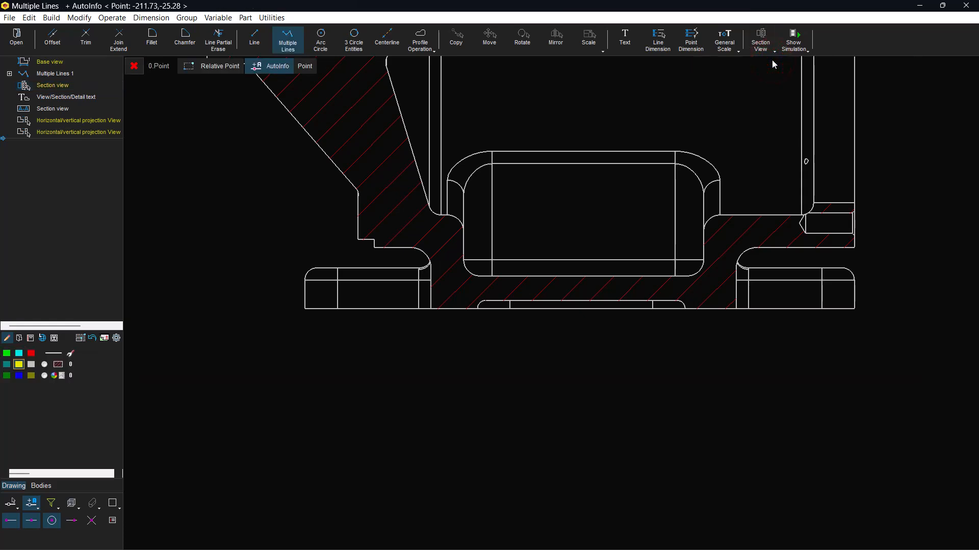
click(305, 66)
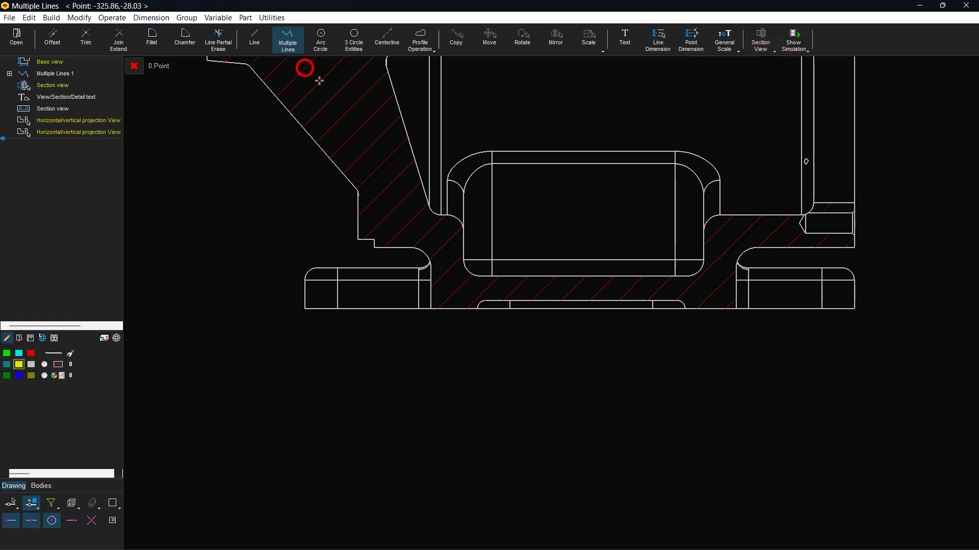
click(415, 257)
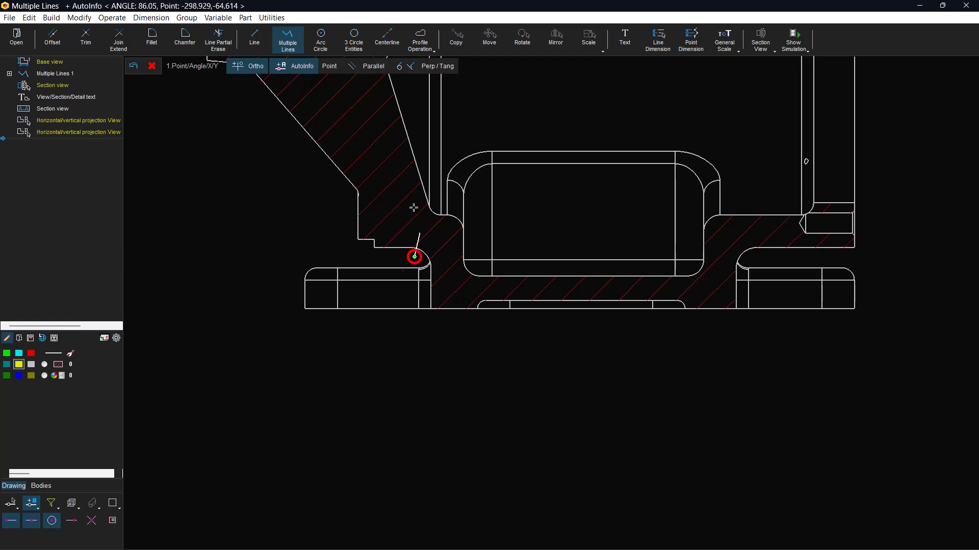
click(333, 67)
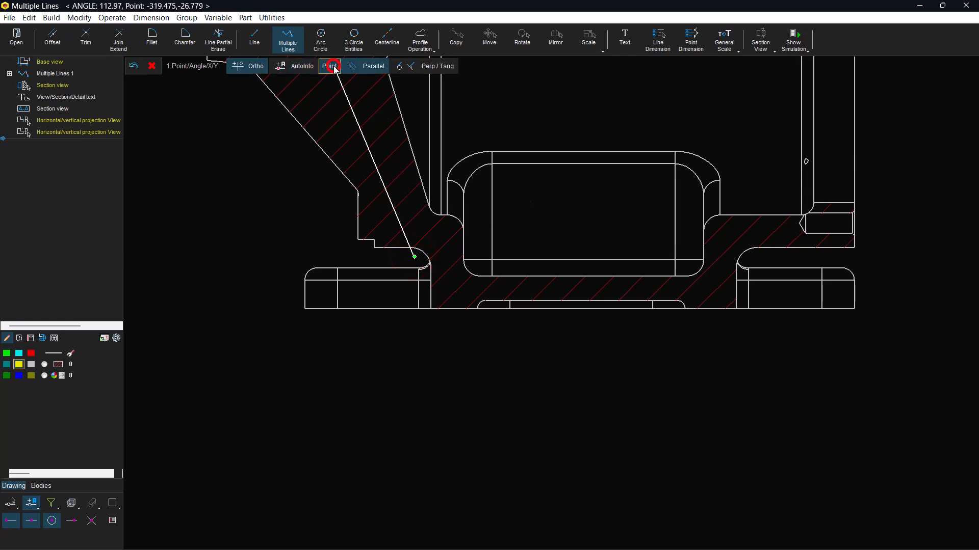
click(782, 257)
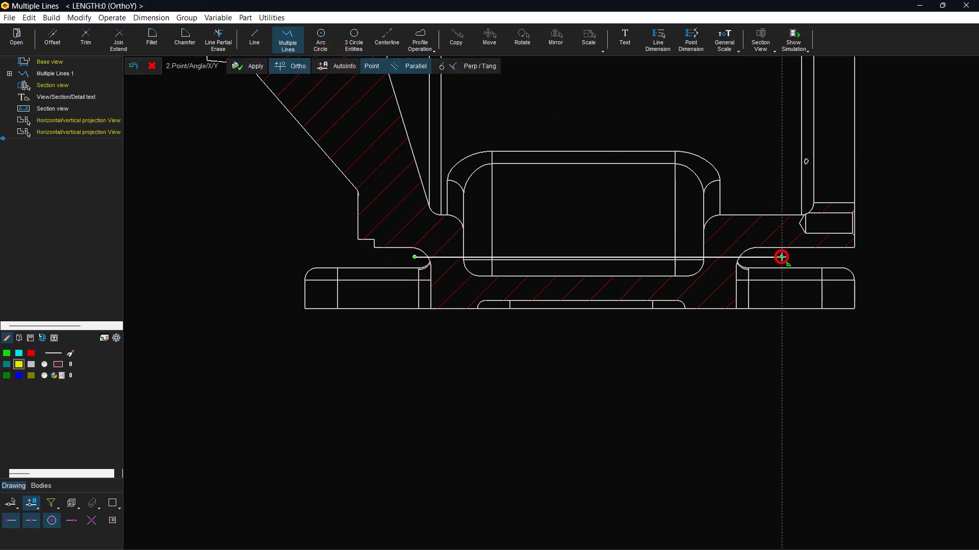
click(254, 67)
Label the new section view B and place it below the top view
click(260, 121)
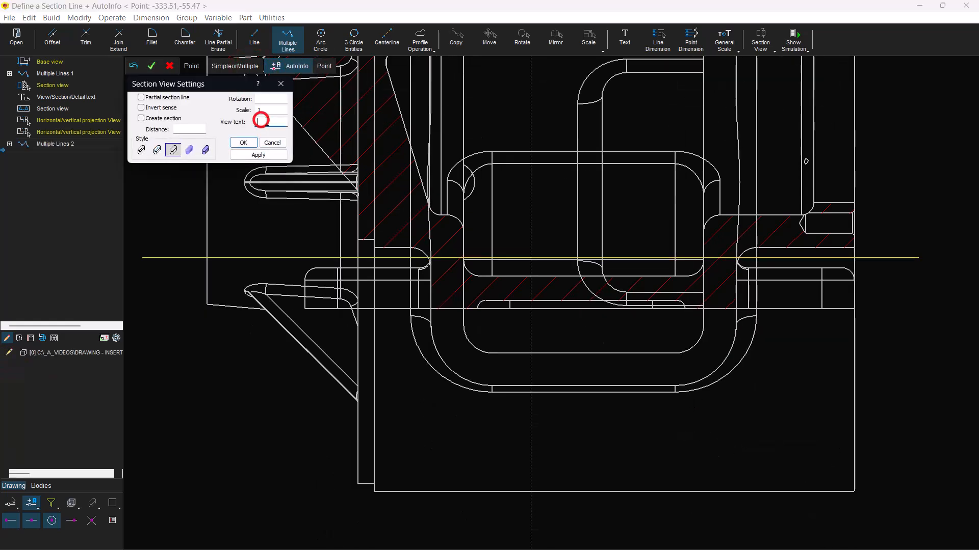
text(B)
click(259, 155)
scroll(561, 313, down, 6)
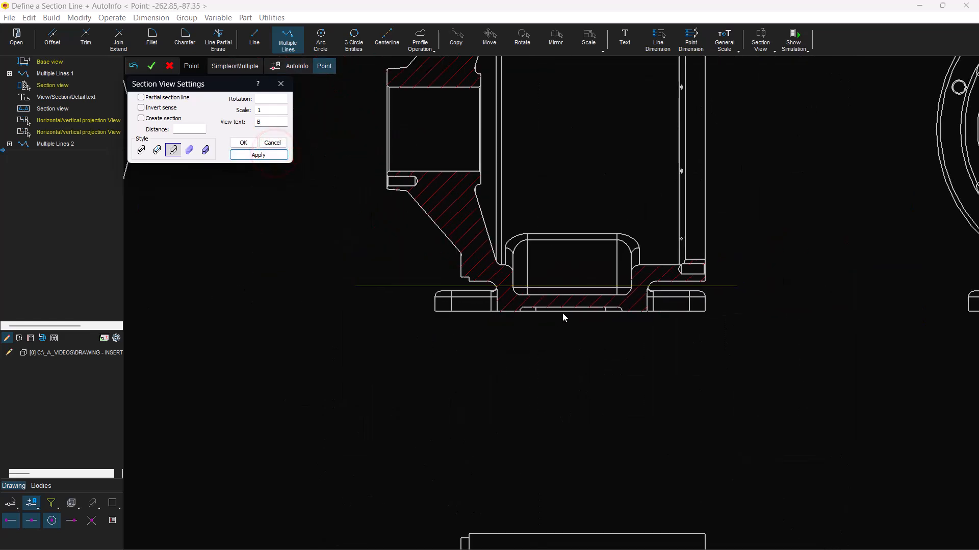
scroll(536, 369, down, 2)
middle_drag(554, 391, 579, 190)
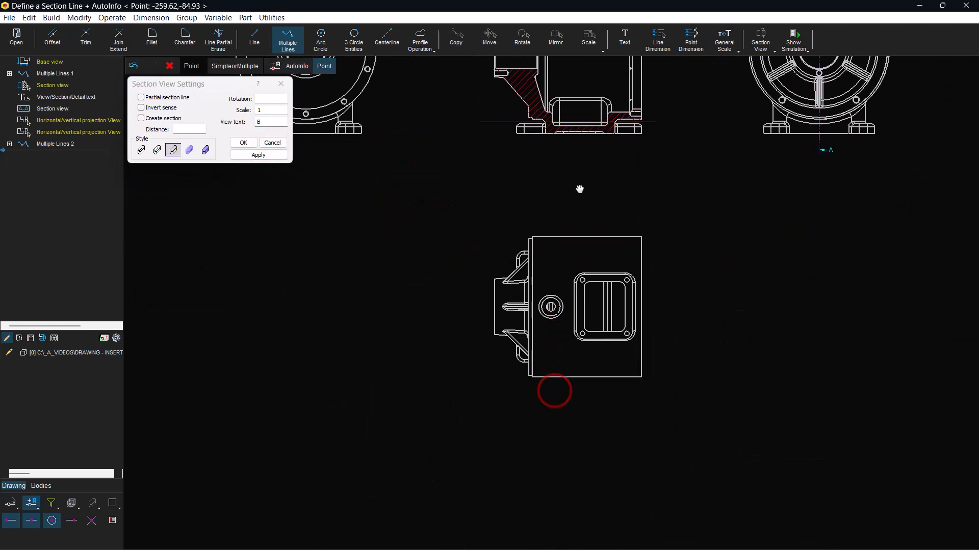
click(604, 503)
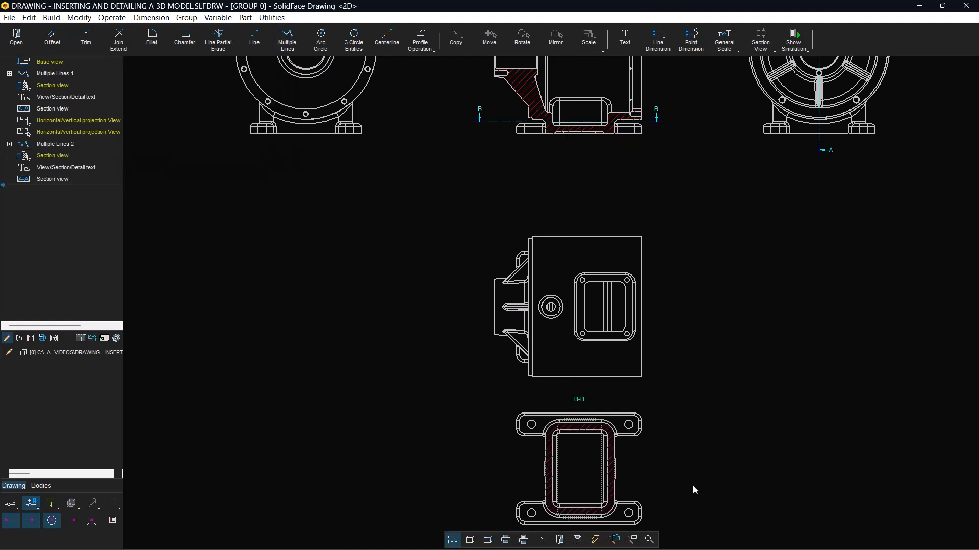
Break the view alignment of section B-B and move it below the end view, level with the top view
click(650, 538)
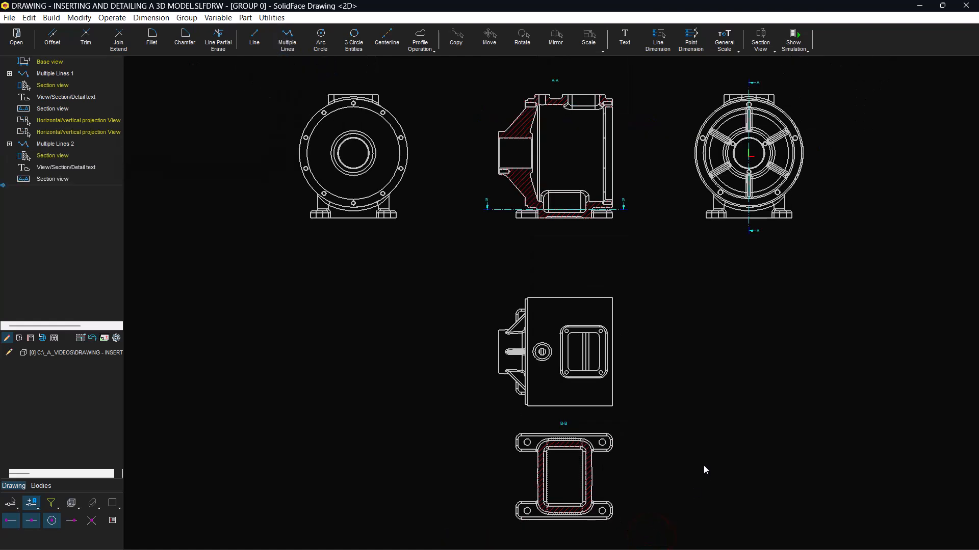
double_click(603, 459)
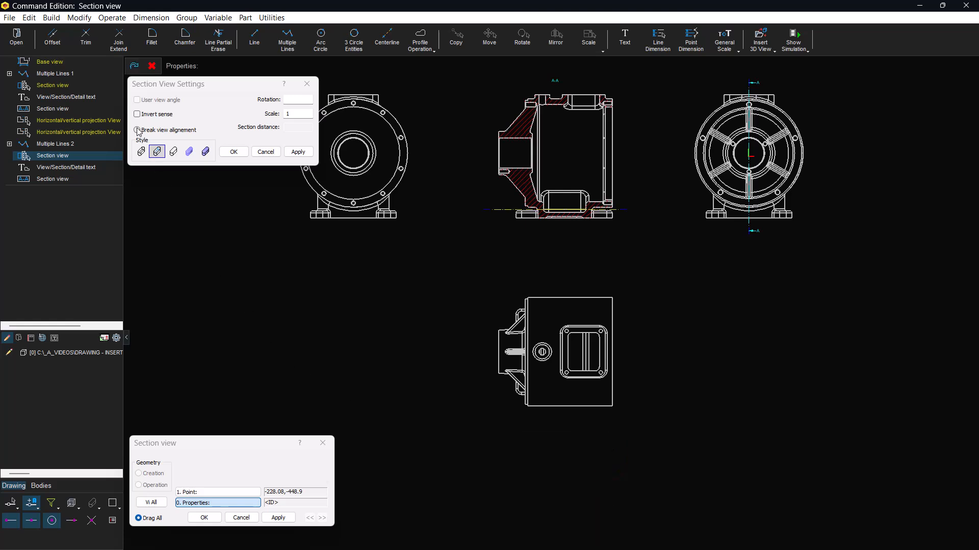
click(137, 130)
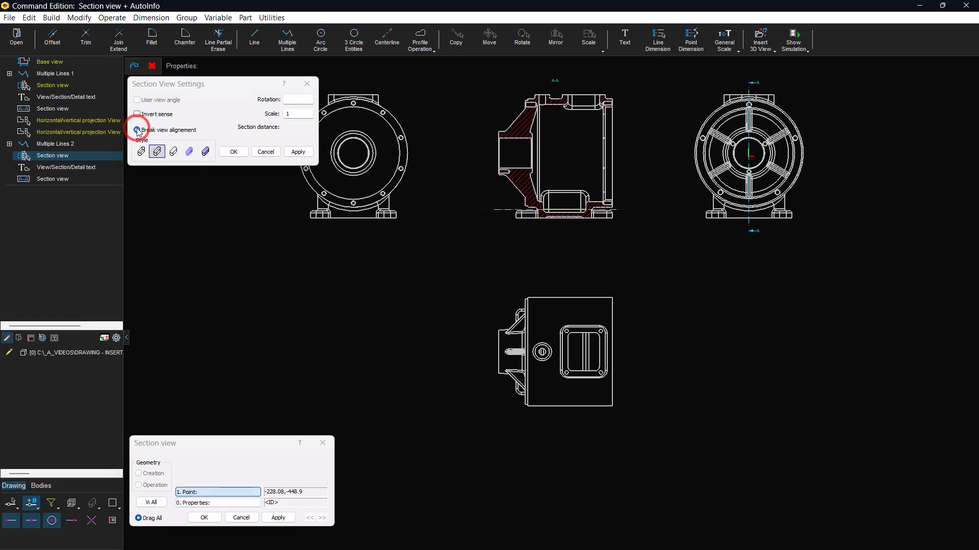
click(298, 152)
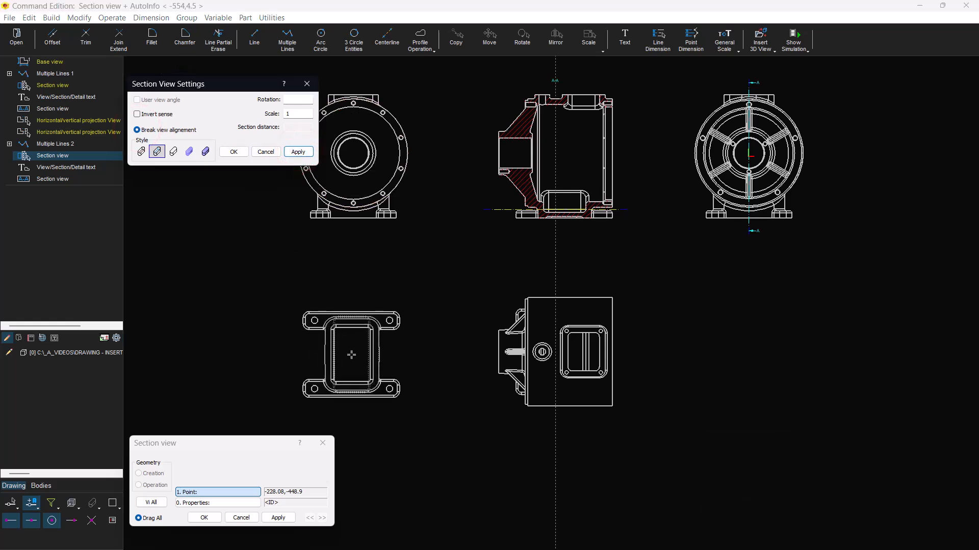
click(279, 518)
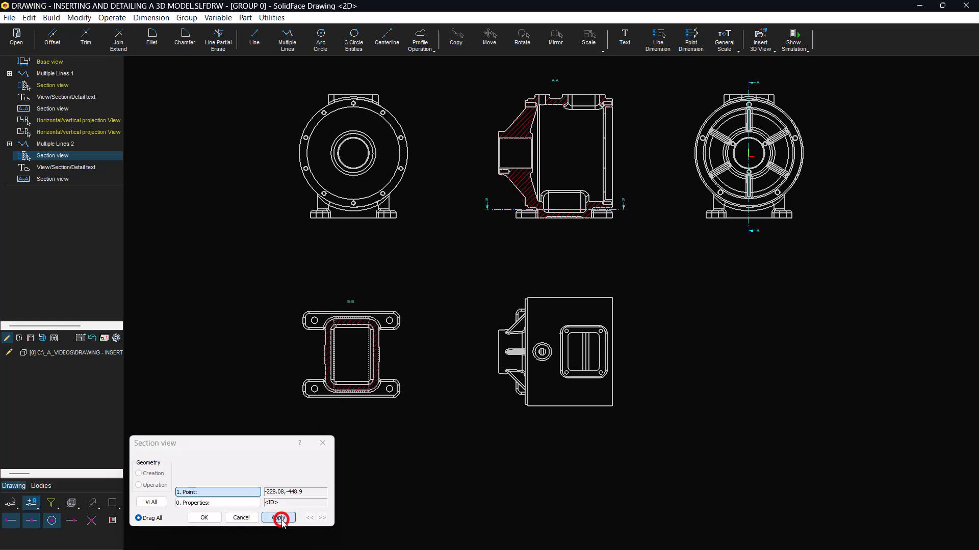
click(204, 518)
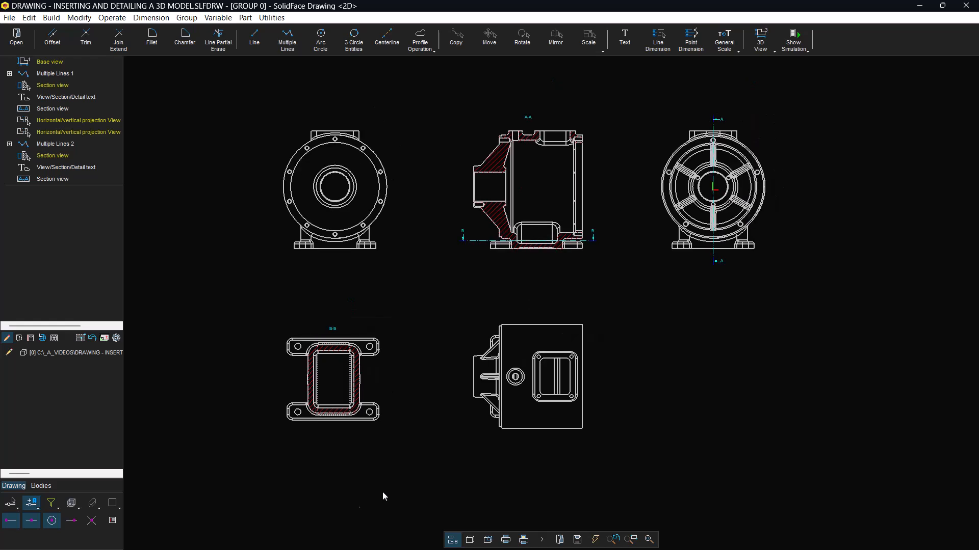
Insert an isometric base view shaded with edges at scale 0.8 and place it directly below the original base view
click(648, 540)
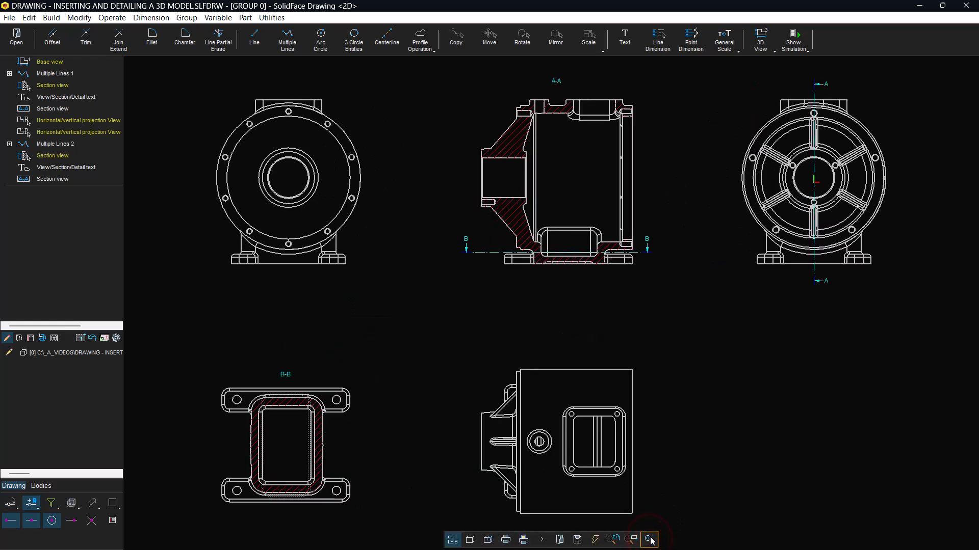
click(763, 52)
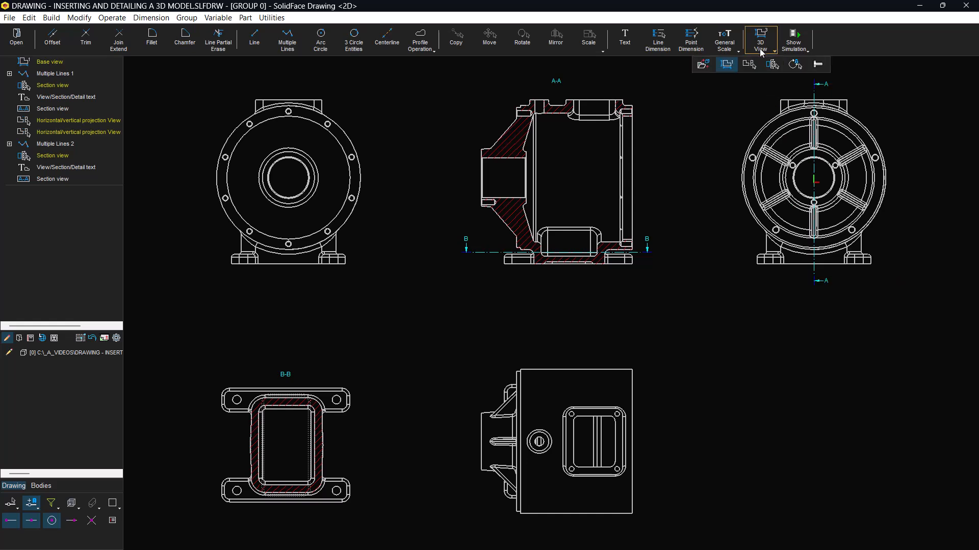
click(738, 66)
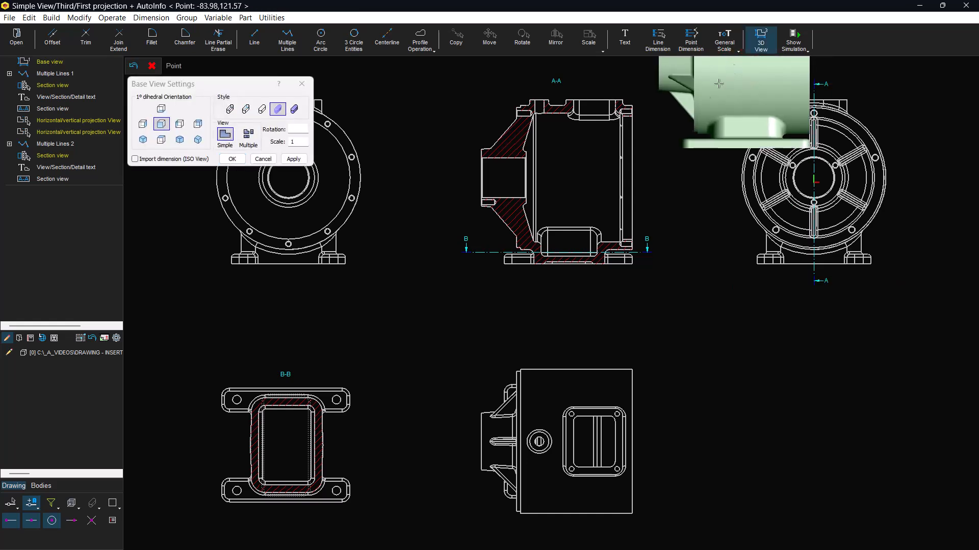
click(294, 109)
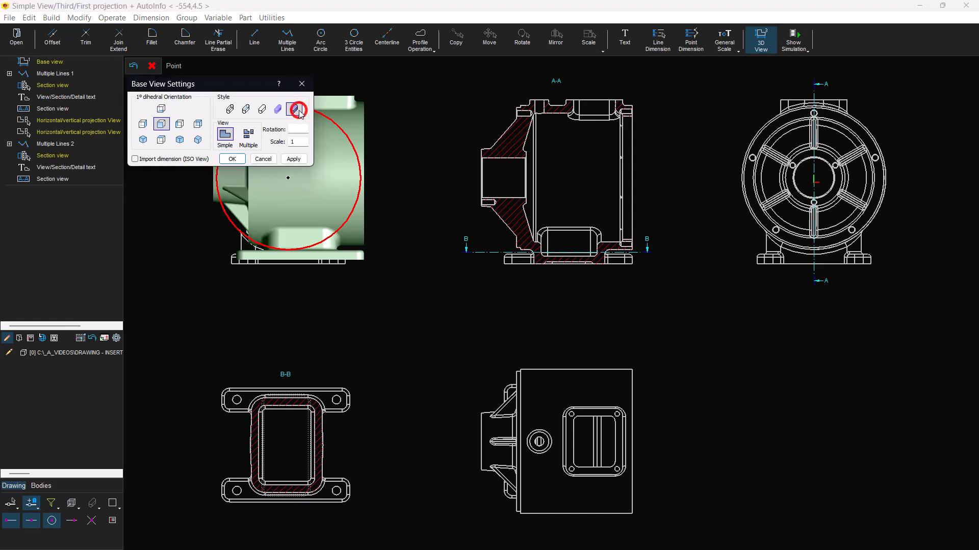
click(143, 140)
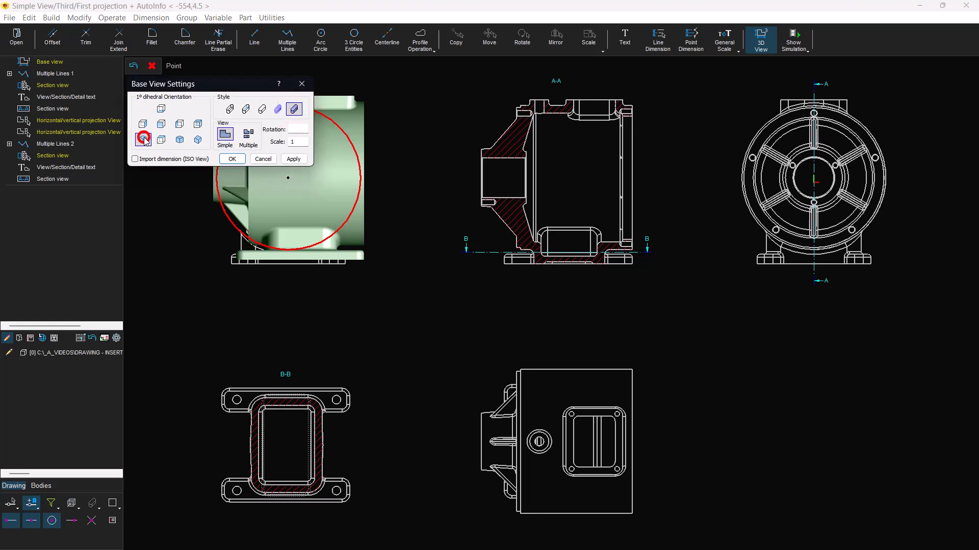
click(289, 160)
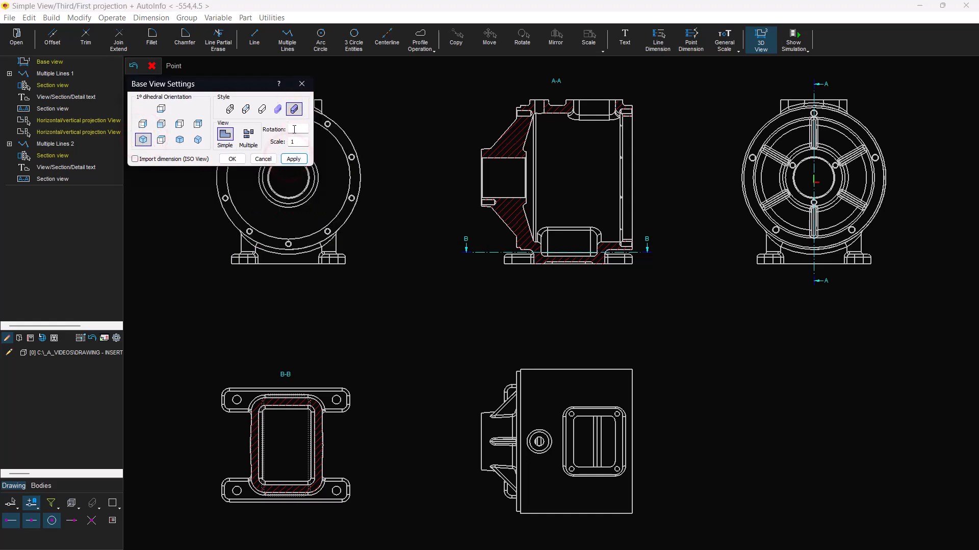
drag(294, 142, 279, 144)
click(293, 159)
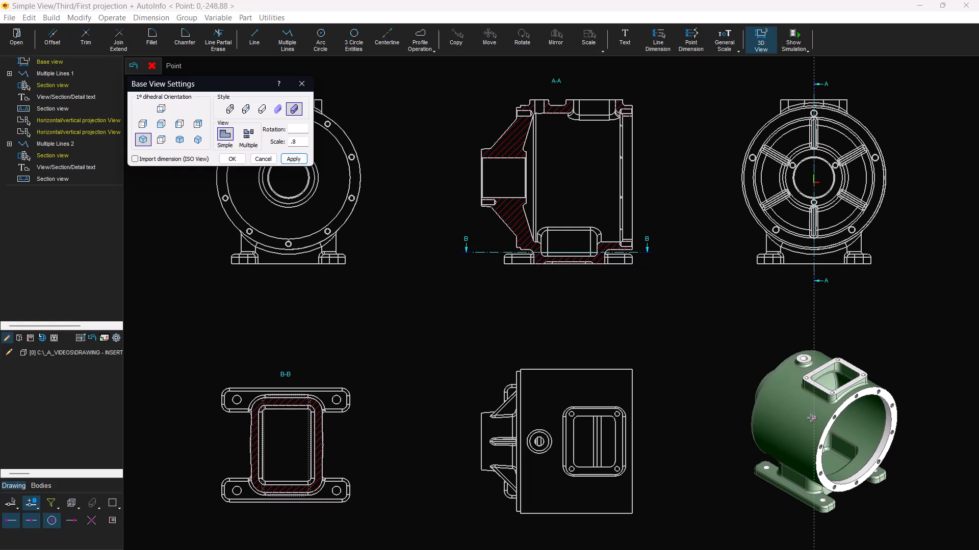
click(811, 418)
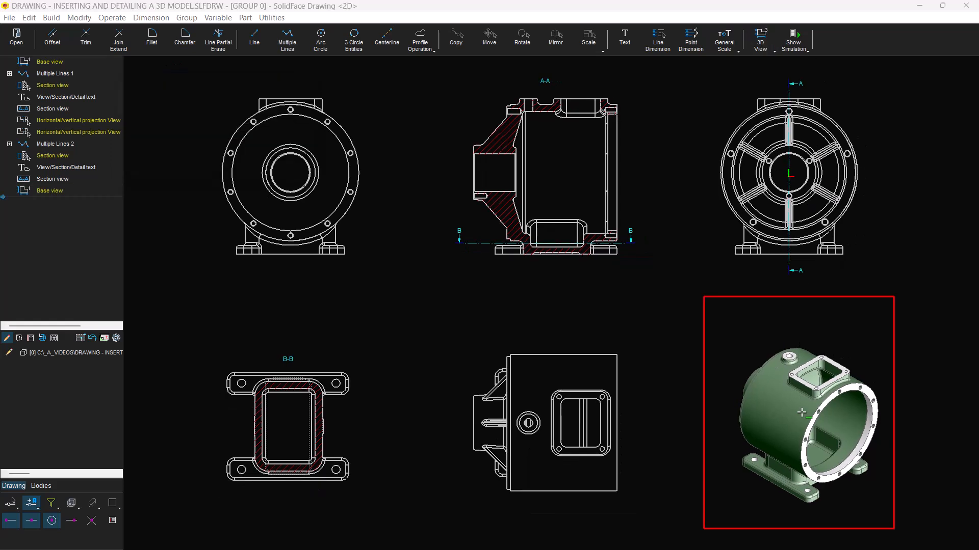
Start a detail view of section A-A and draw the detail circle around the blind hole in the lower side of the hub
click(640, 539)
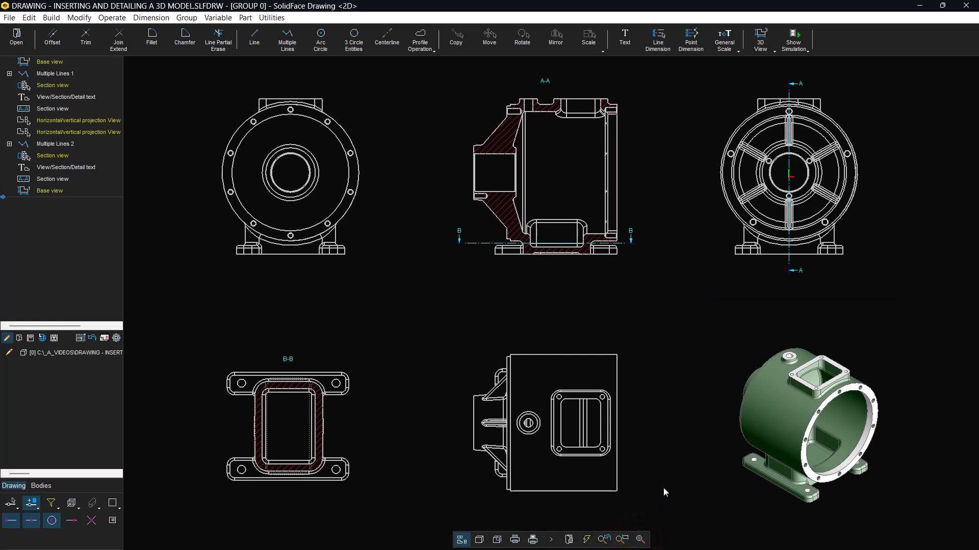
click(546, 192)
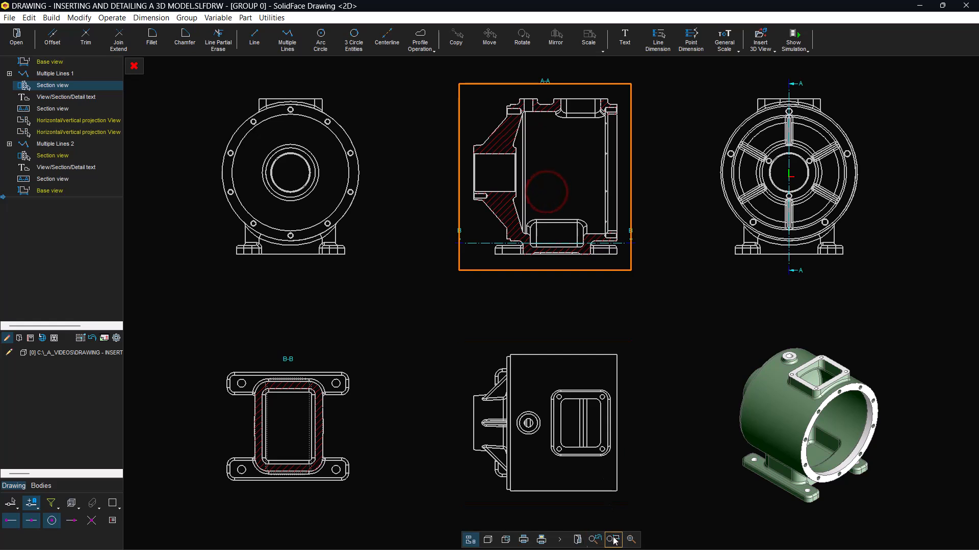
click(619, 535)
click(457, 213)
click(509, 175)
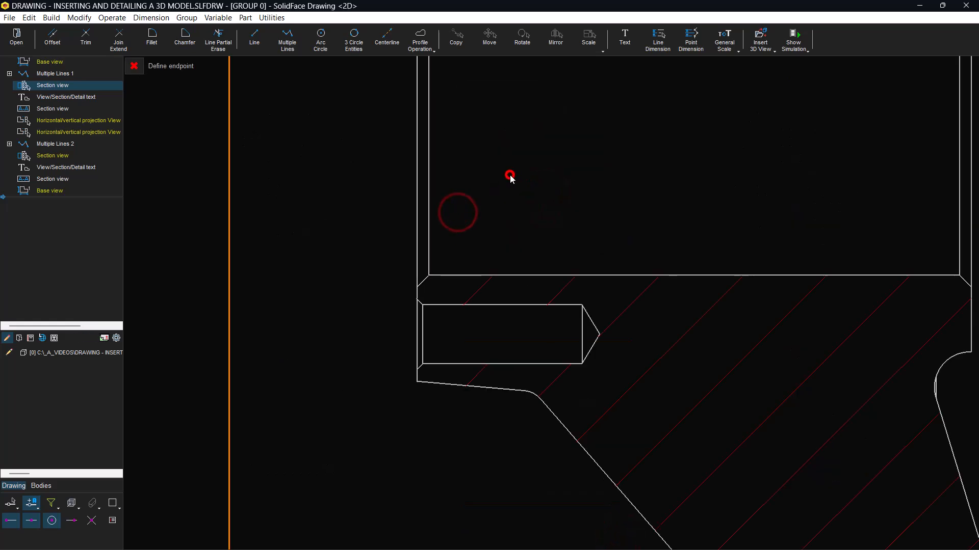
click(759, 48)
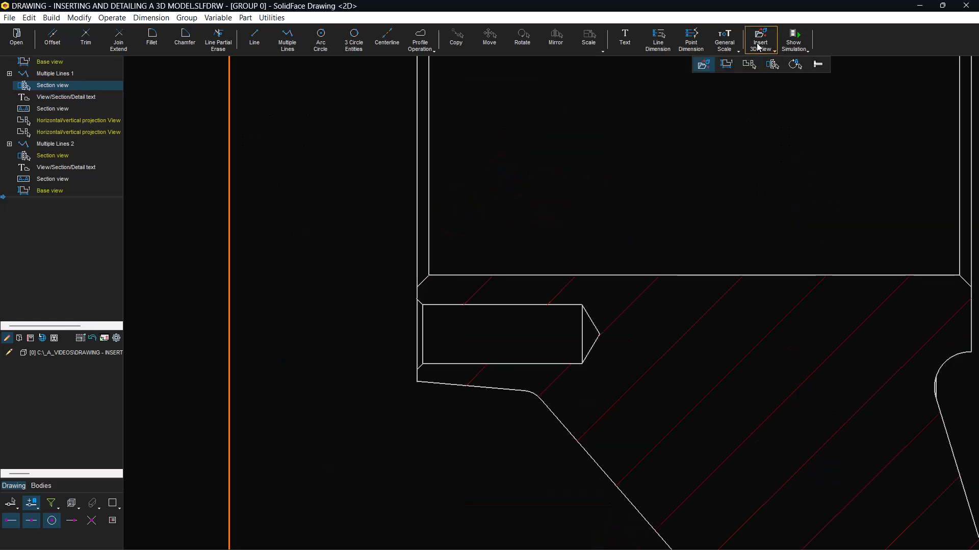
click(794, 65)
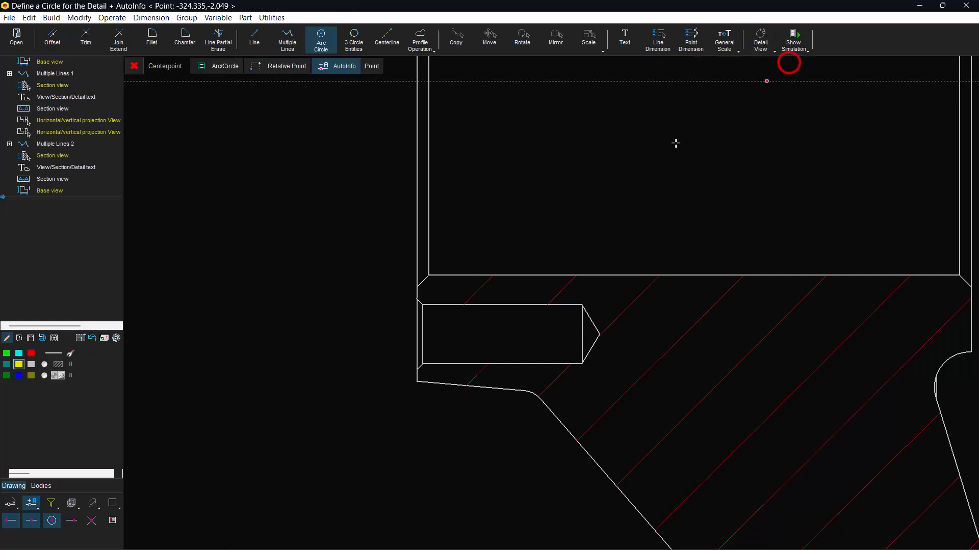
click(505, 335)
click(605, 291)
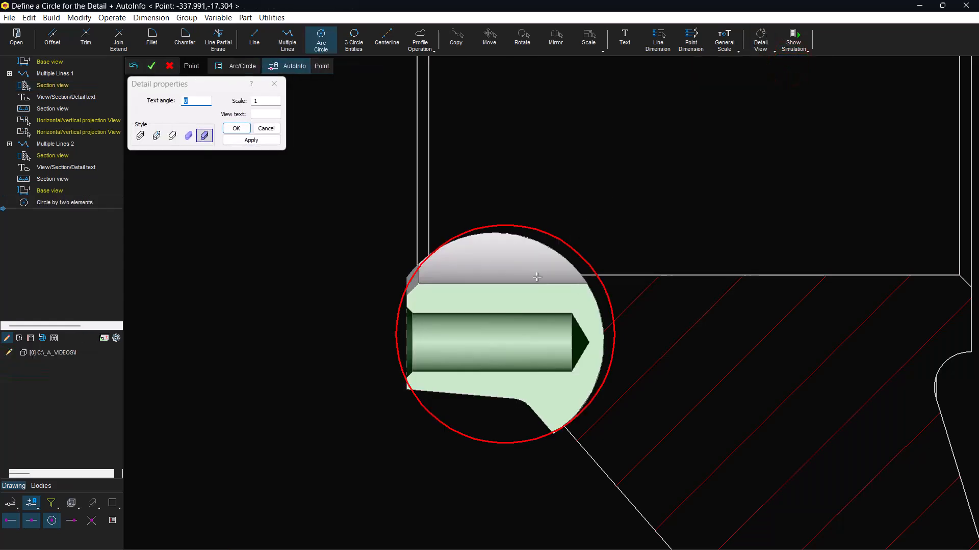
Set the detail view to an unshaded line style, with the view text X and a scale of 2
click(172, 136)
click(250, 140)
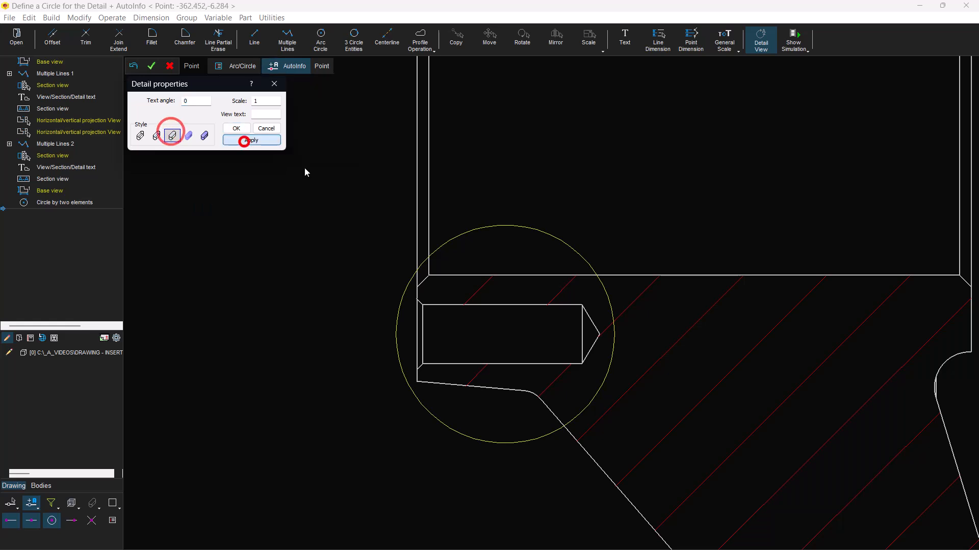
click(261, 114)
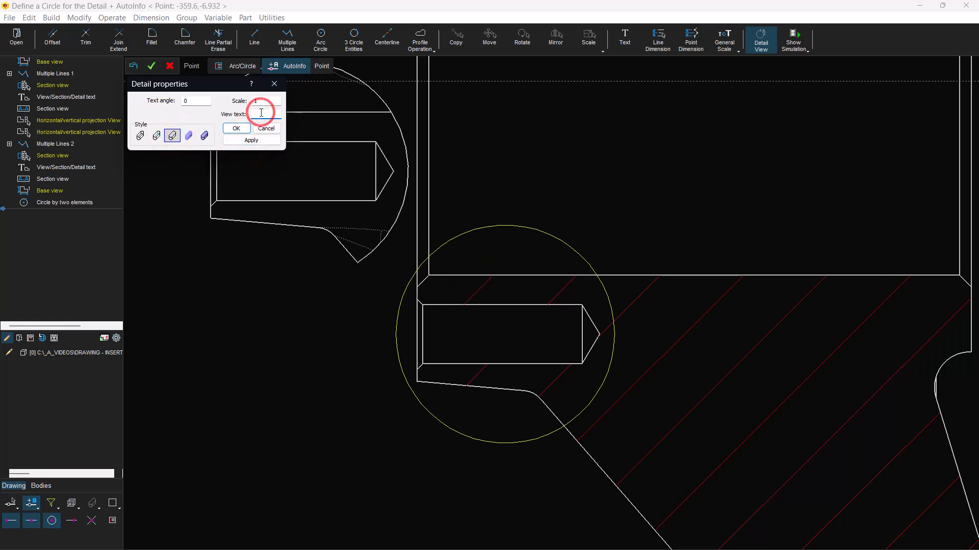
click(253, 140)
double_click(254, 101)
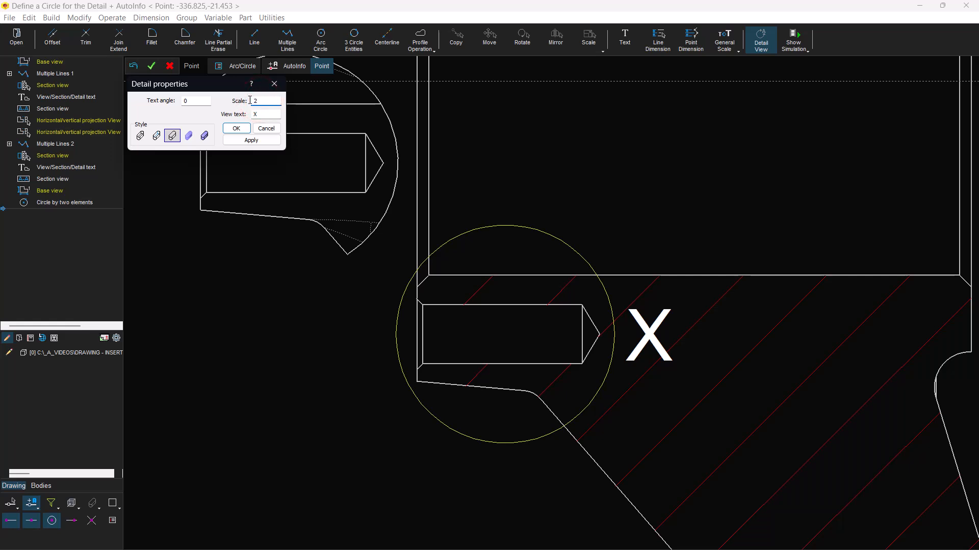
text(2)
click(268, 140)
Place detail view X in the empty area below section B-B, toward its left side
scroll(457, 355, down, 10)
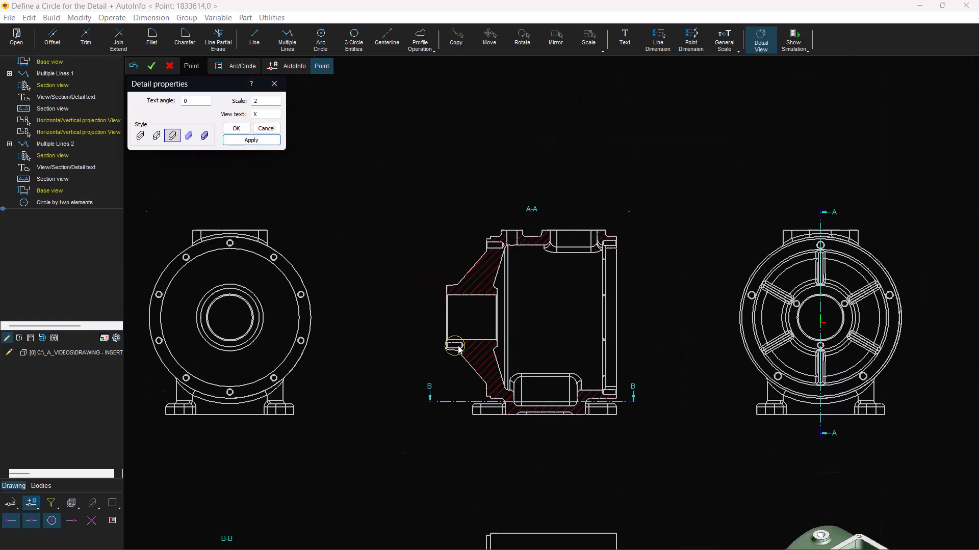
scroll(456, 355, down, 3)
middle_drag(429, 414, 446, 259)
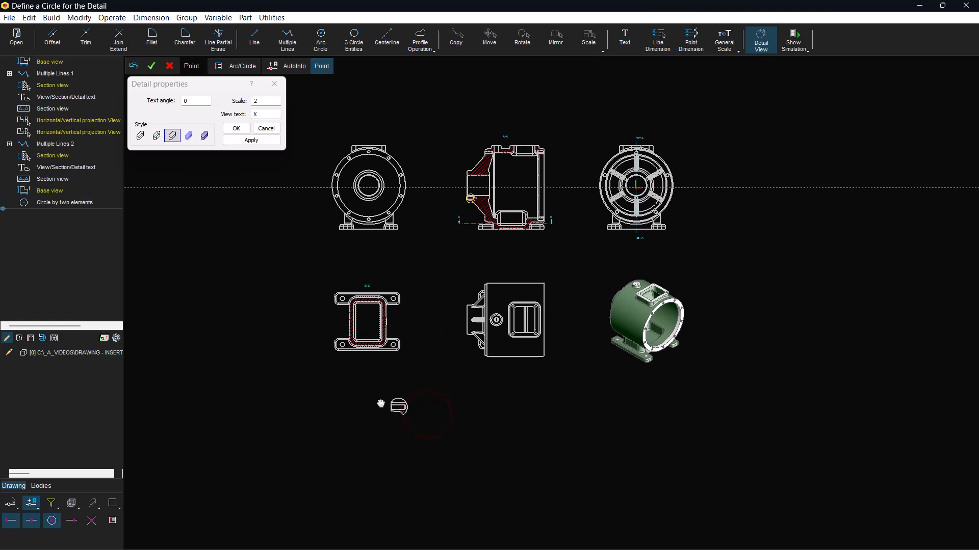
click(332, 395)
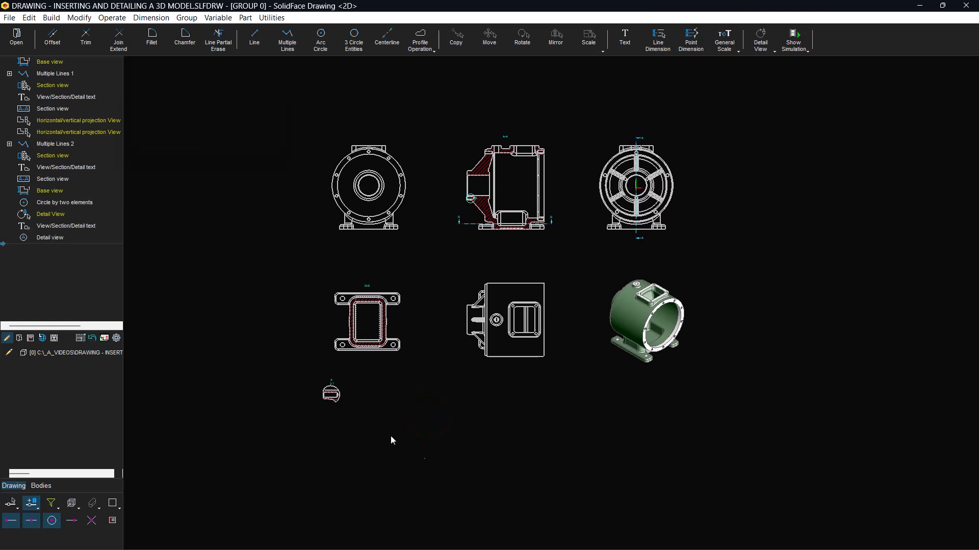
Edit the label of detail X by inserting the word Scale before 2:1
click(649, 539)
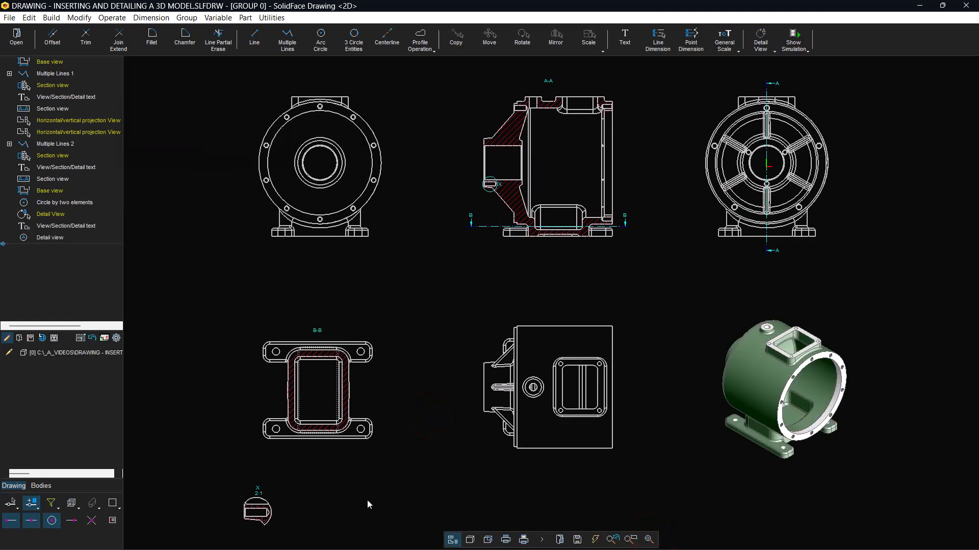
double_click(258, 490)
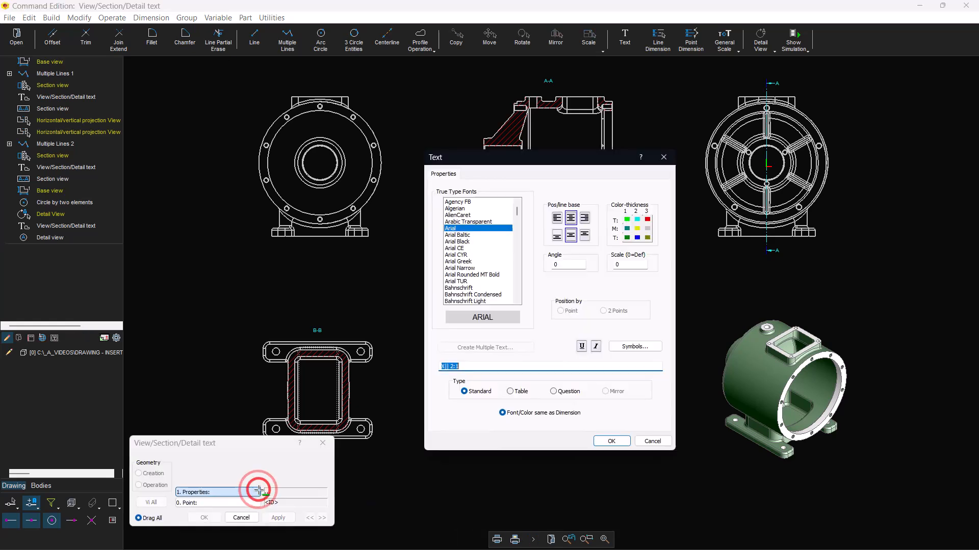
click(448, 366)
text(Scale)
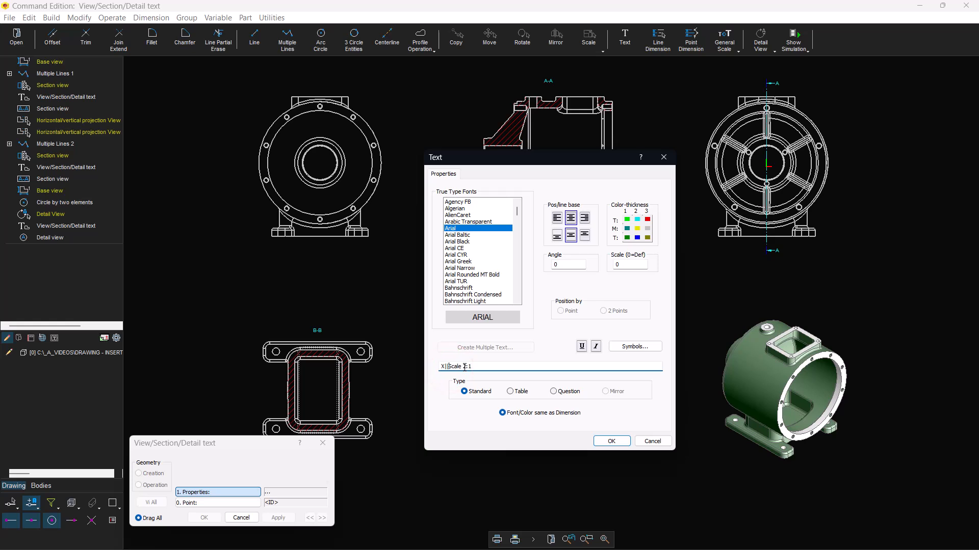
click(611, 441)
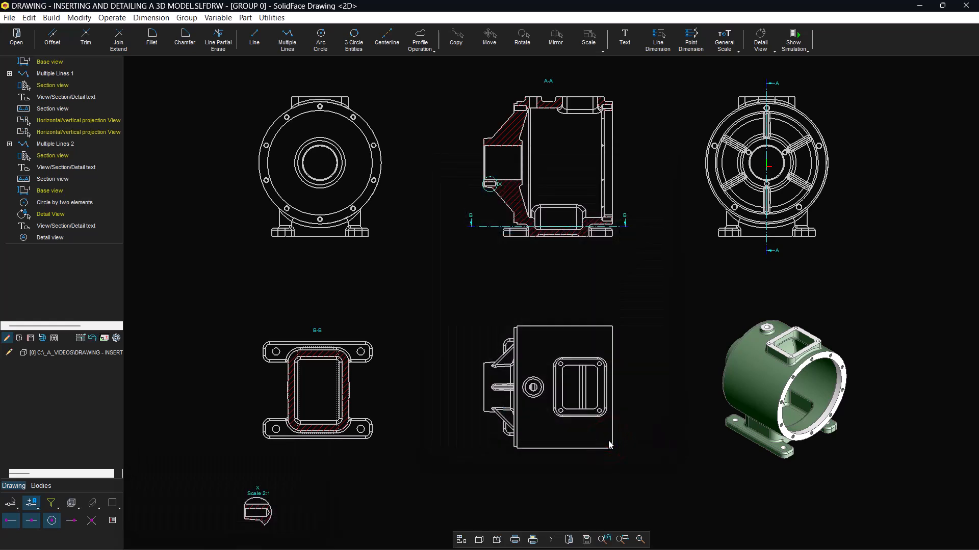
Start a detail view of section A-A and draw a detail circle of about 11 mm radius around the upper-left blind hole
double_click(497, 203)
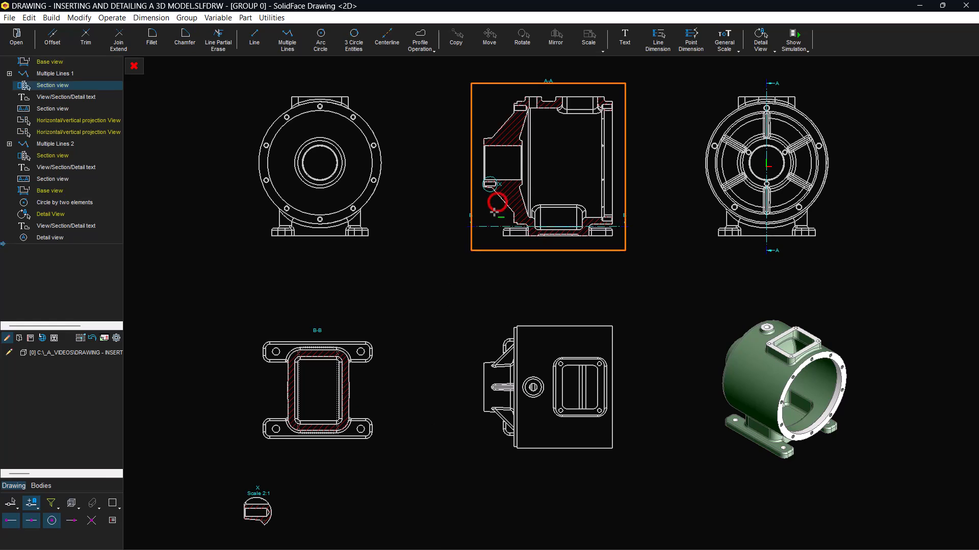
click(620, 533)
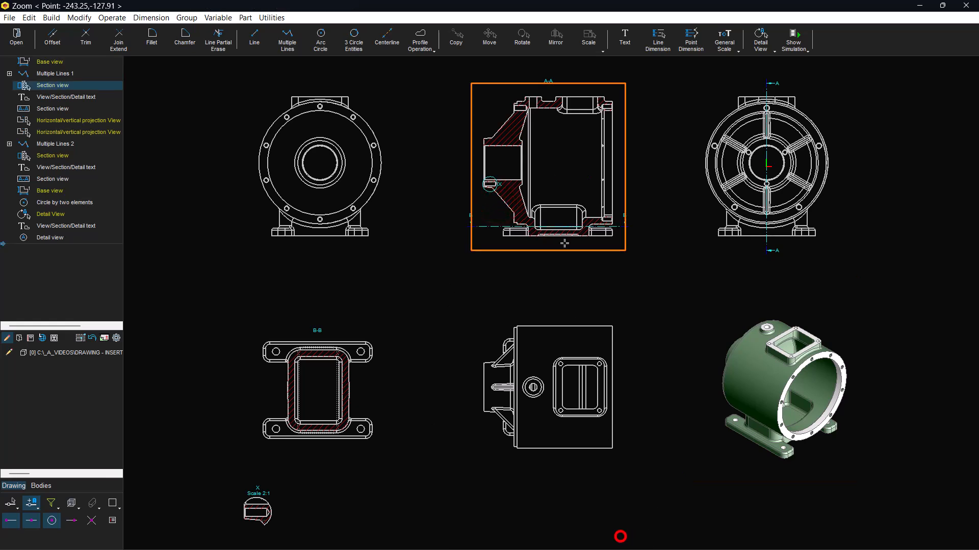
click(505, 121)
click(525, 115)
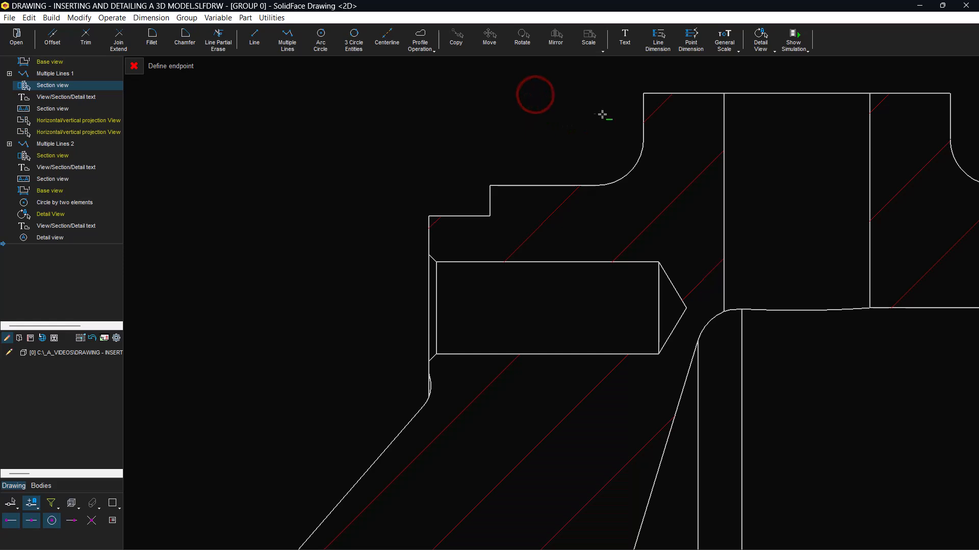
click(763, 48)
click(797, 65)
click(548, 288)
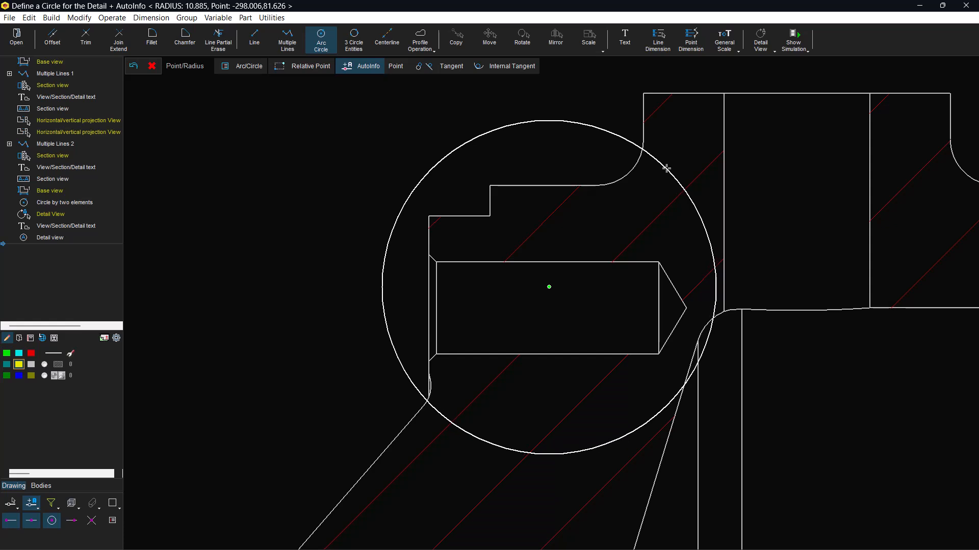
click(666, 169)
Set the new detail view's text to Y and its scale to 2
click(272, 114)
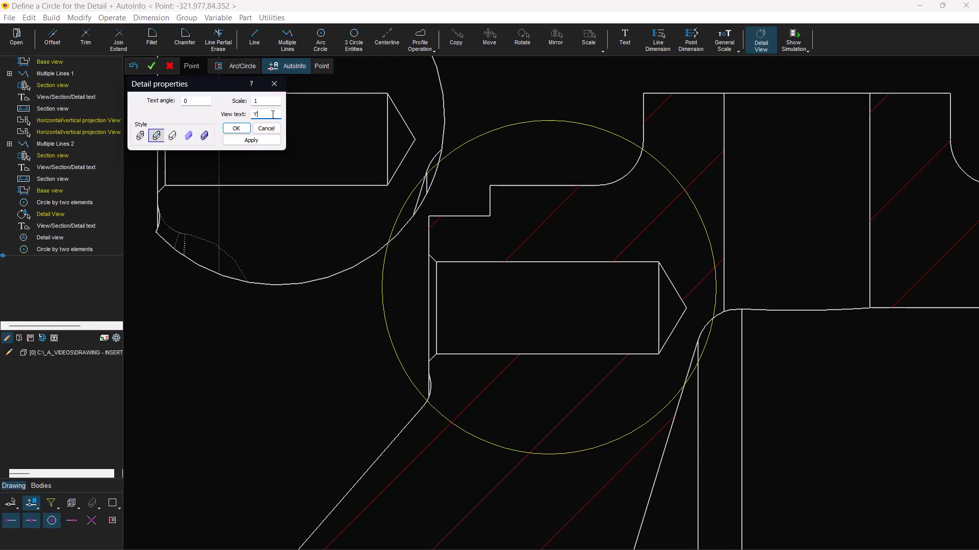
text(2)
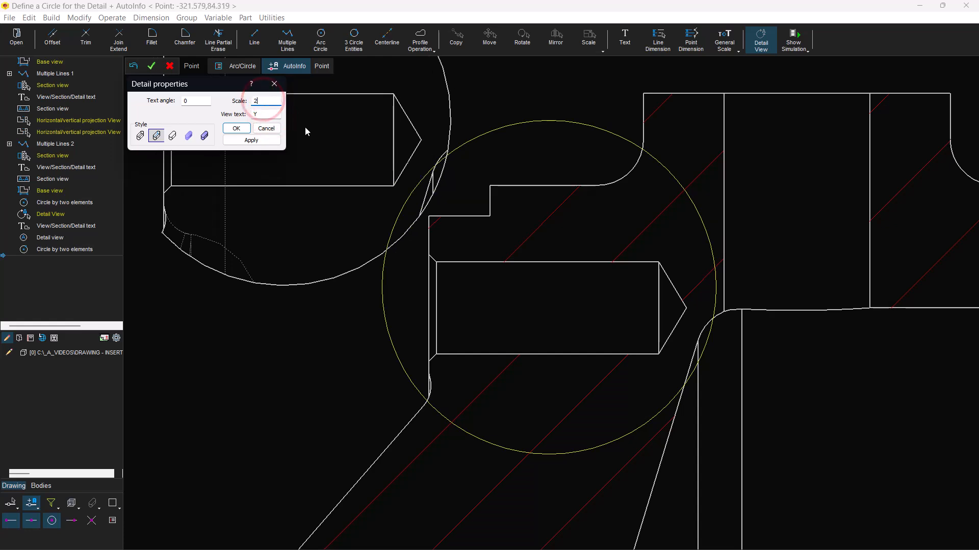
click(266, 139)
Place detail view Y just to the right of detail X and insert the word Scale before 2:1 in its label
click(623, 539)
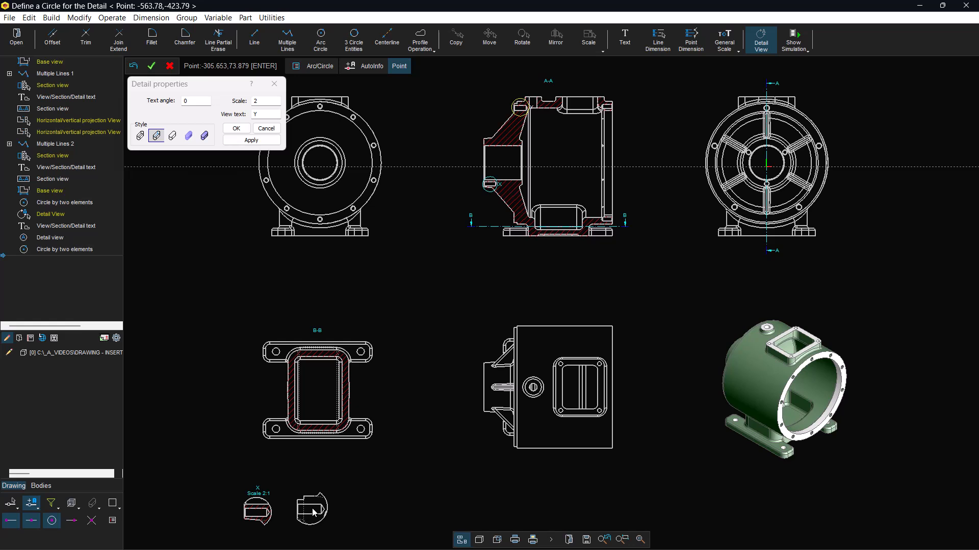
click(332, 513)
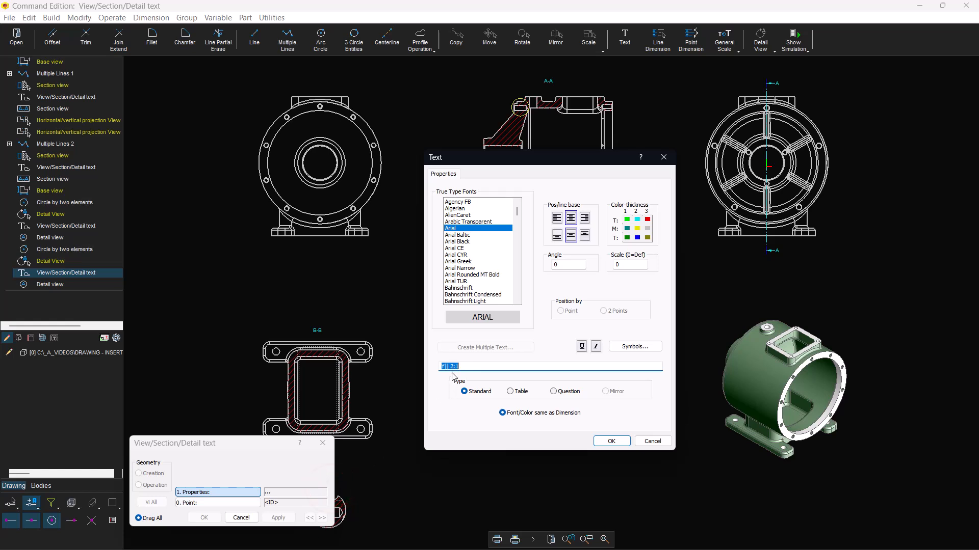
click(449, 365)
click(612, 441)
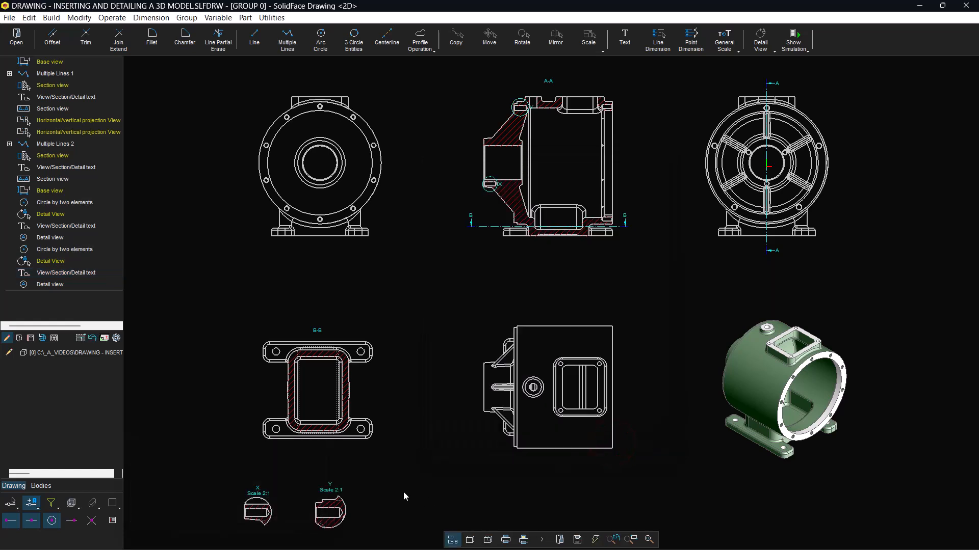
Start another detail view of section A-A and draw a detail circle of about 10 mm radius around the upper-right blind hole
click(591, 189)
click(622, 539)
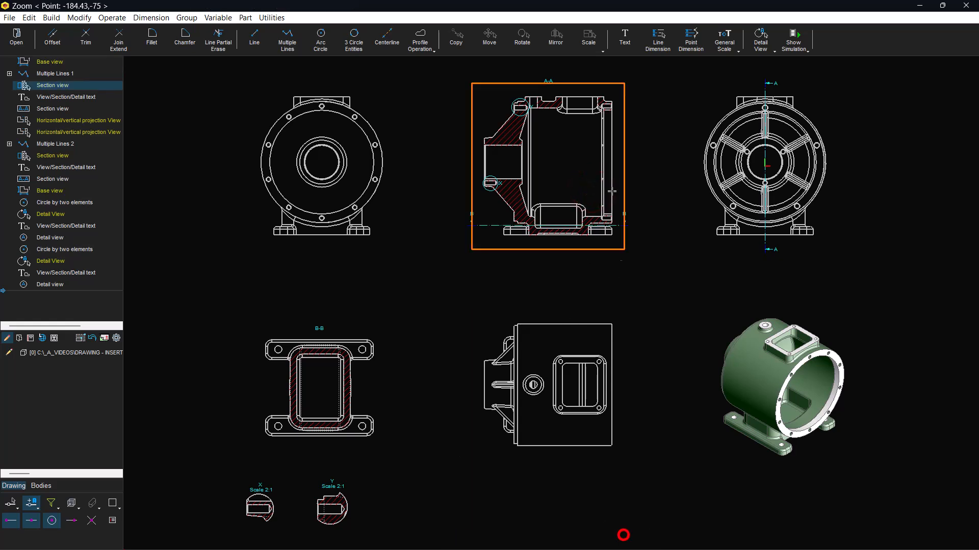
click(592, 120)
click(622, 92)
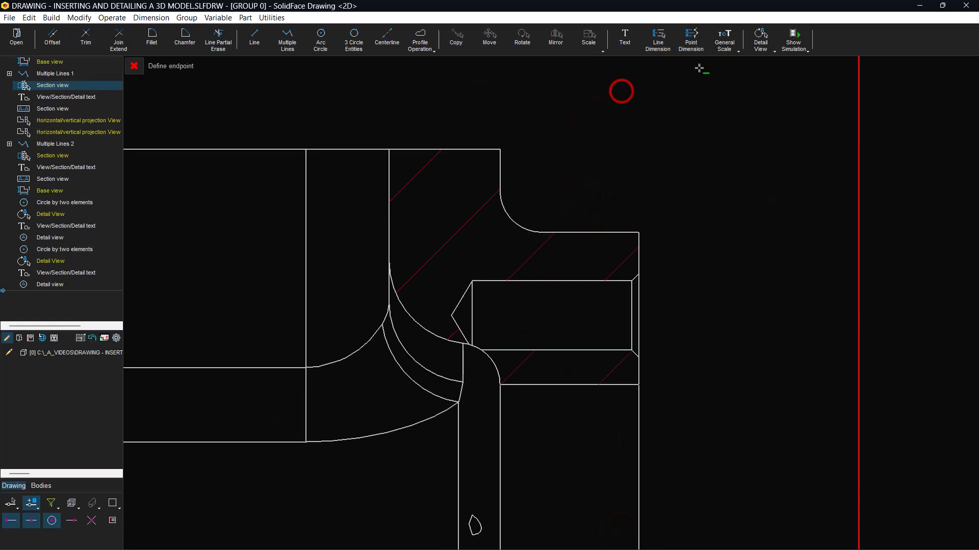
click(760, 38)
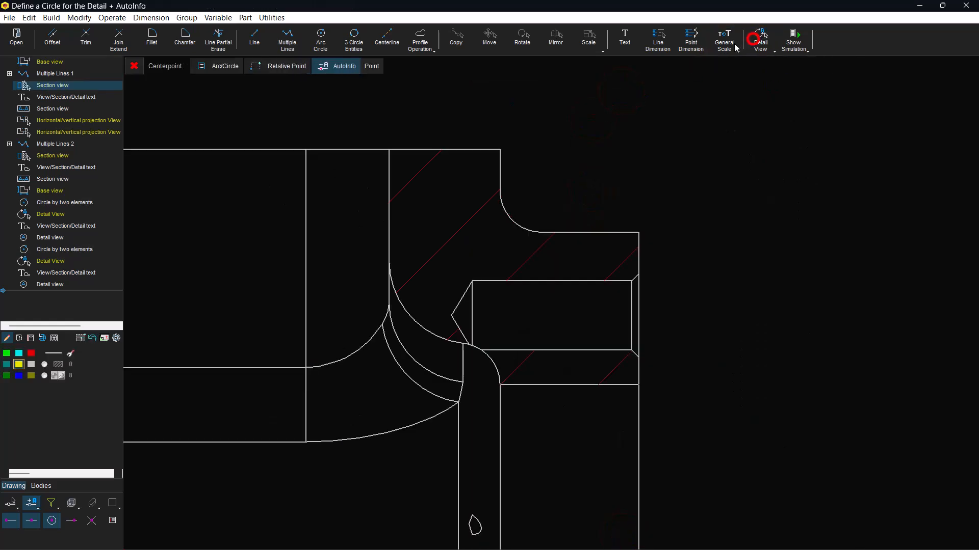
click(544, 305)
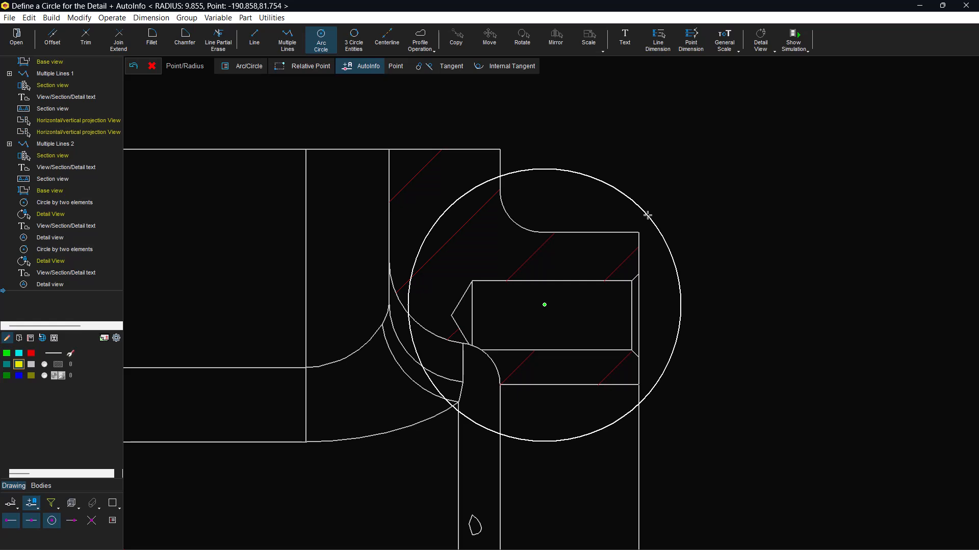
click(648, 215)
Give the detail view a scale of 2 and the view text Z, and place it to the right of detail Y
click(268, 102)
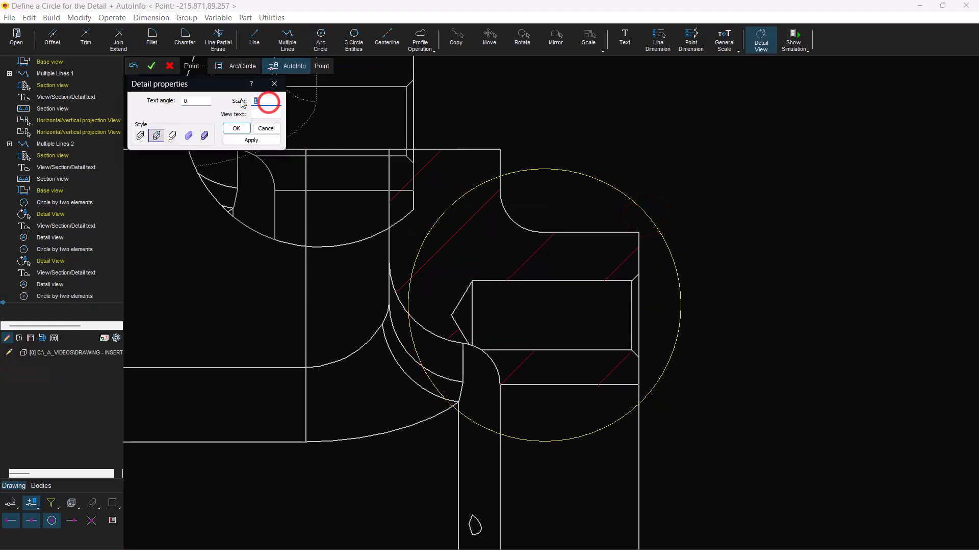
text(2)
text(Z)
click(256, 139)
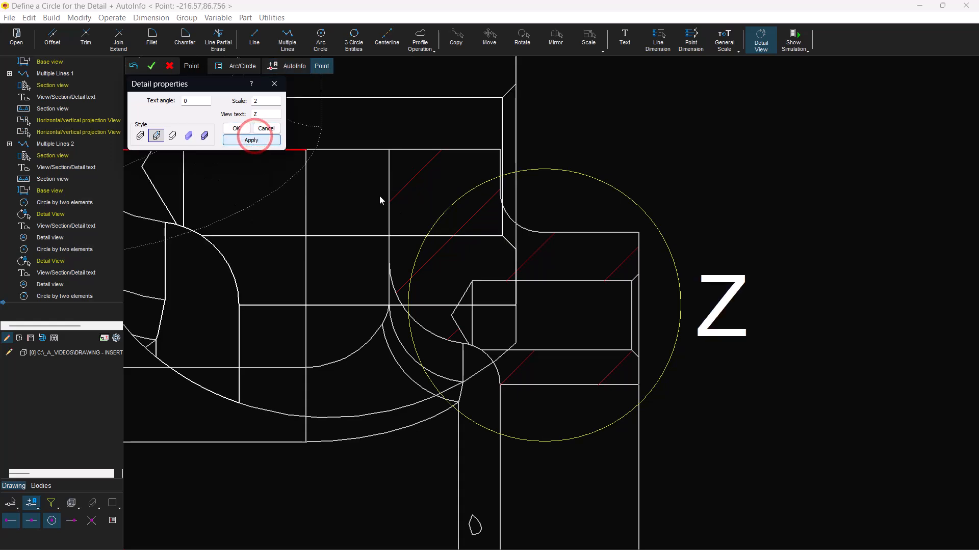
click(641, 541)
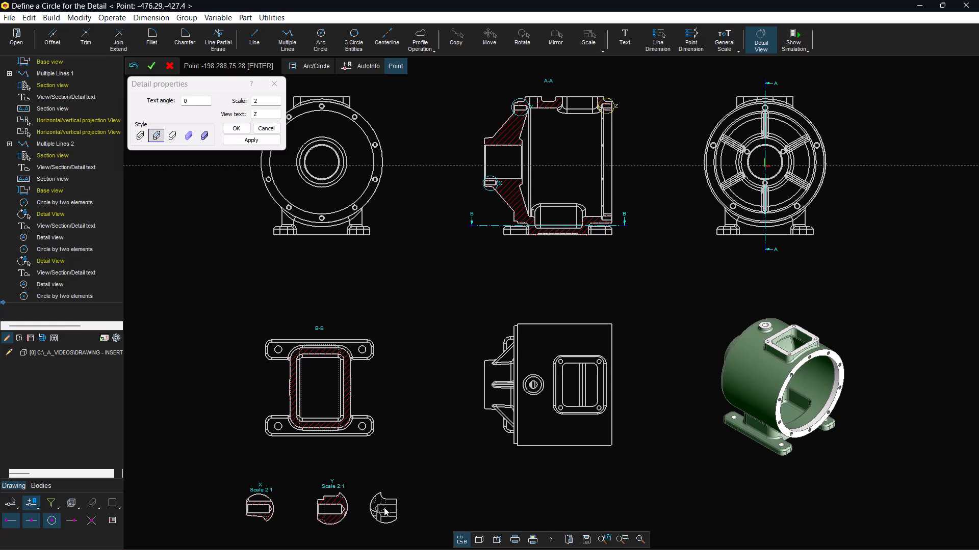
click(399, 511)
click(398, 487)
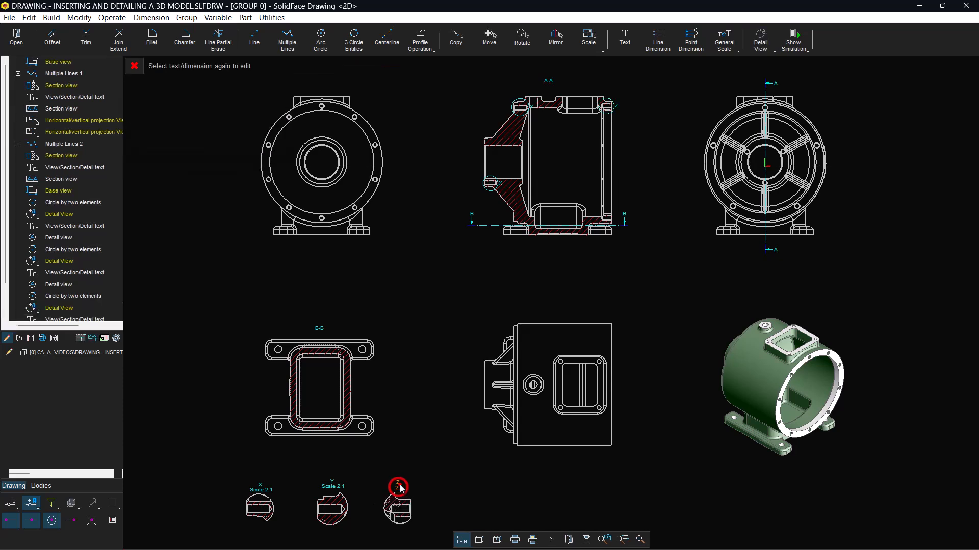
click(399, 485)
click(399, 487)
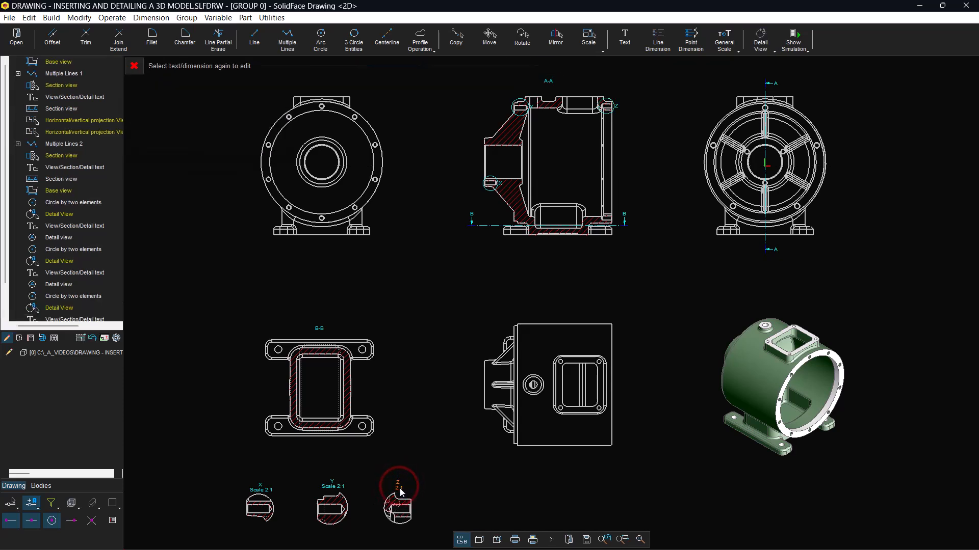
key(Escape)
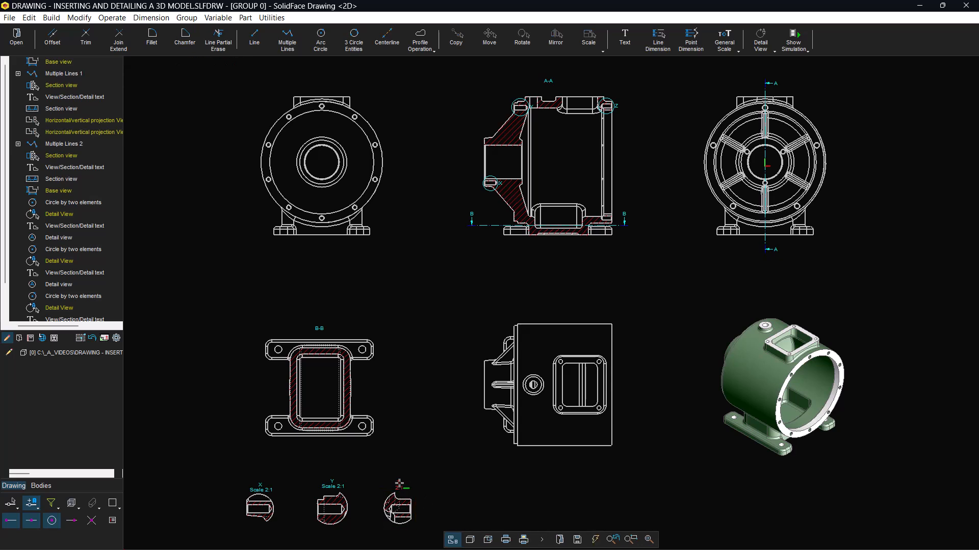
Edit the label of detail Z by inserting the word Scale before 2:1
double_click(399, 486)
click(449, 366)
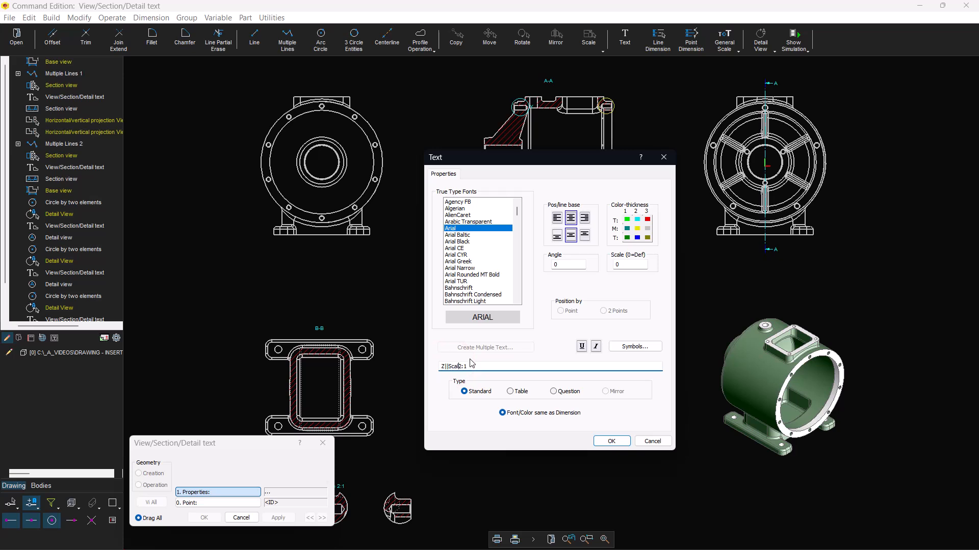
text(Scale)
click(611, 441)
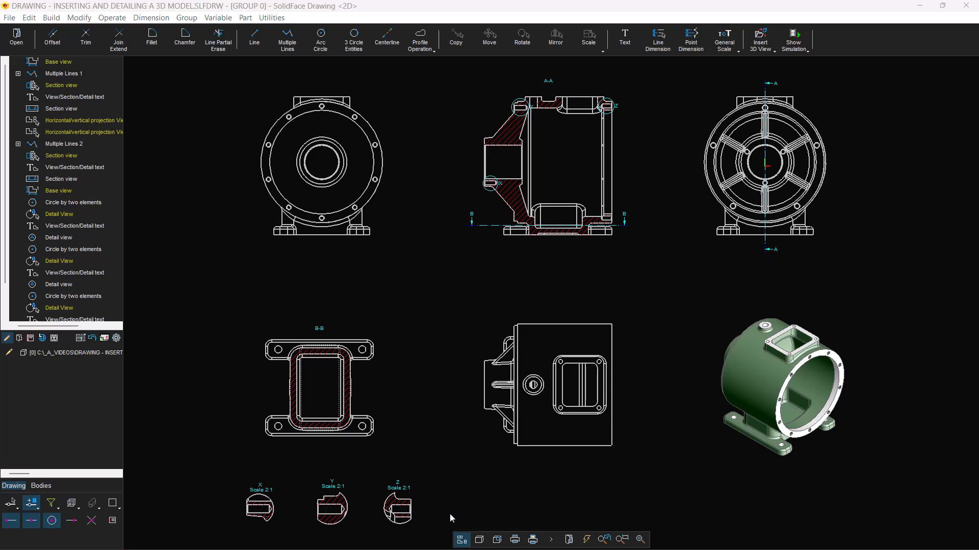
Add standard centerlines along the axes of the blind holes in details X, Y and Z
click(622, 539)
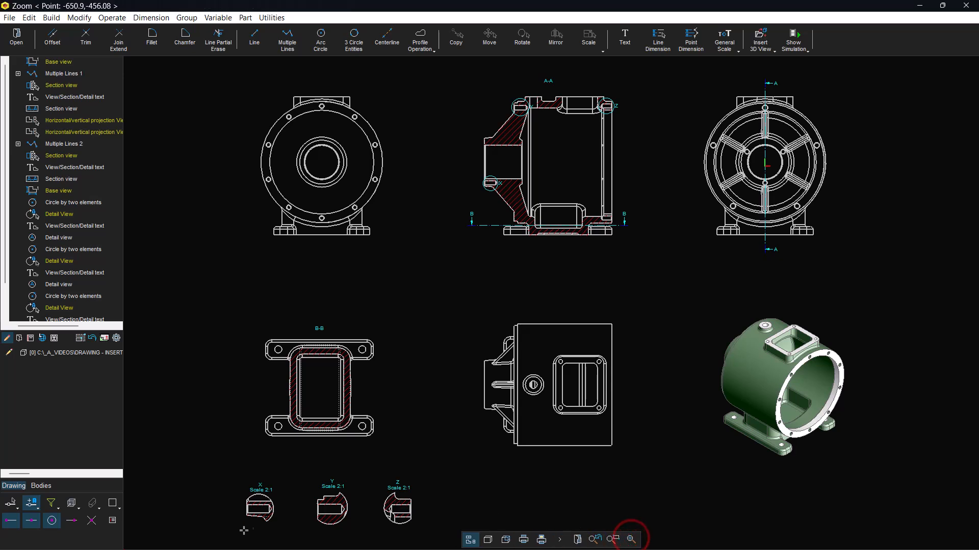
click(226, 541)
click(442, 461)
click(387, 38)
click(209, 341)
click(304, 340)
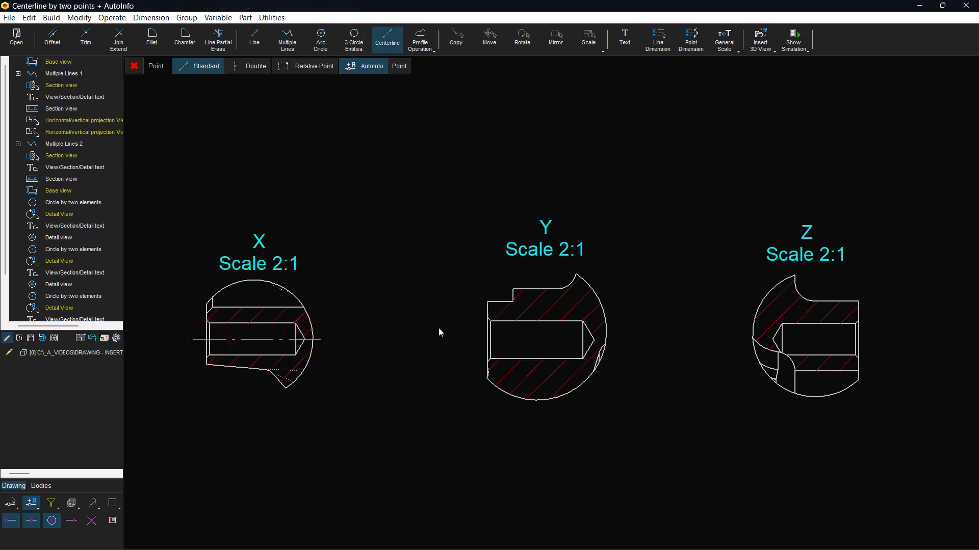
click(490, 340)
click(592, 340)
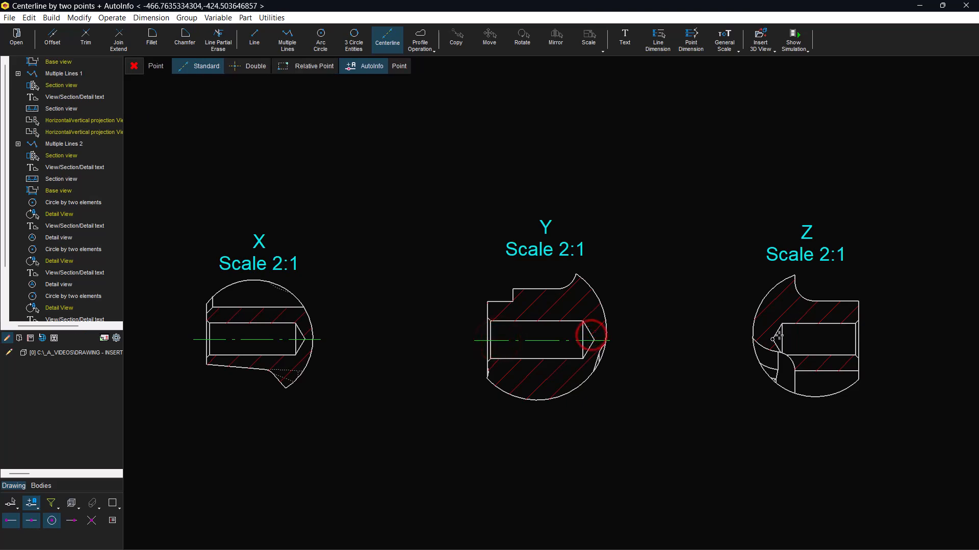
click(775, 338)
click(857, 339)
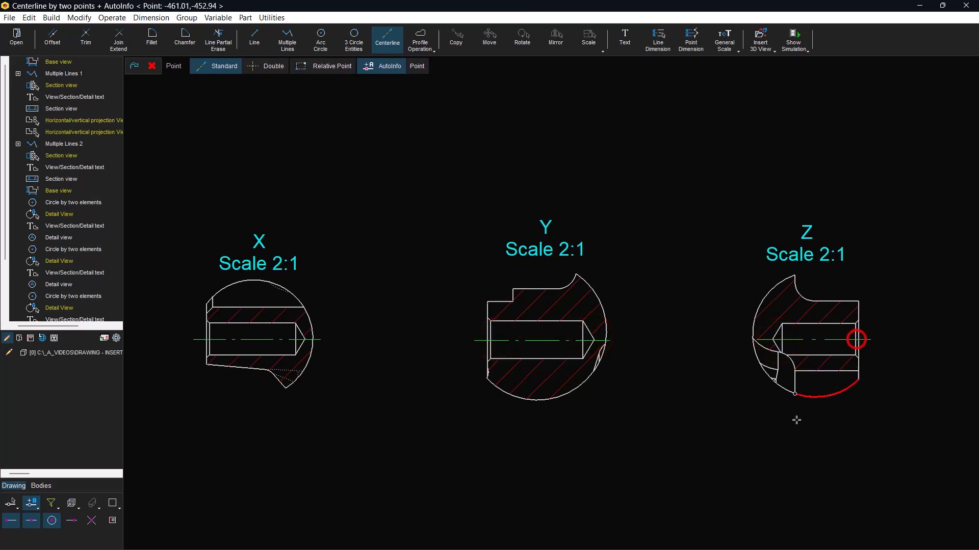
Add a horizontal standard centerline along the main bore axis of section A-A, spanning the full housing length
click(639, 539)
click(620, 538)
click(446, 237)
click(644, 75)
click(373, 320)
click(727, 326)
Add double centerlines to the four mounting holes in the feet of section B-B
click(641, 539)
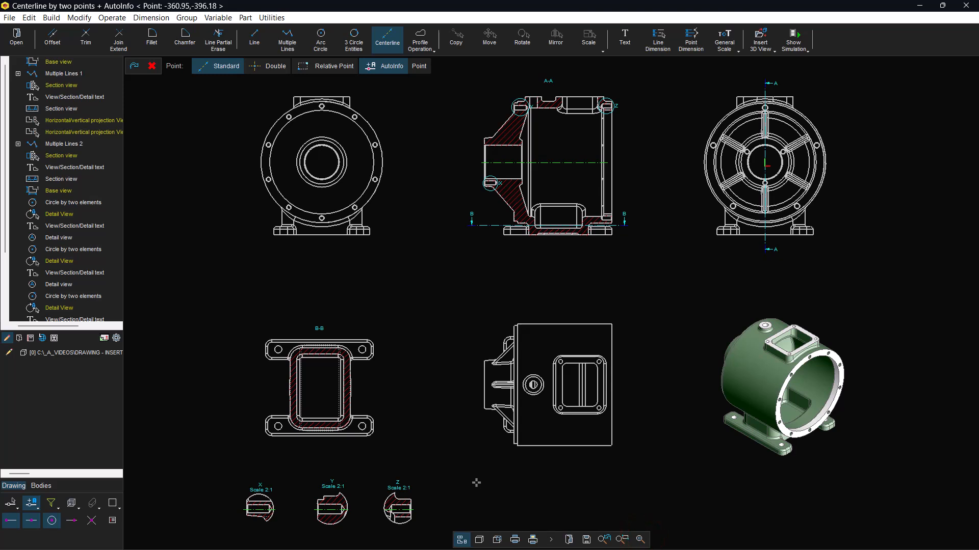
click(621, 539)
click(236, 458)
click(399, 313)
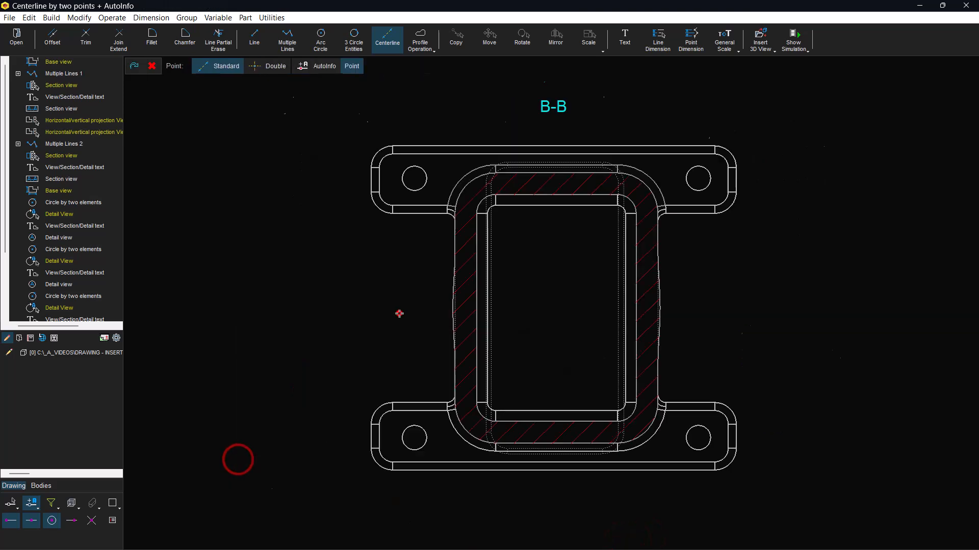
click(269, 67)
click(406, 170)
click(685, 179)
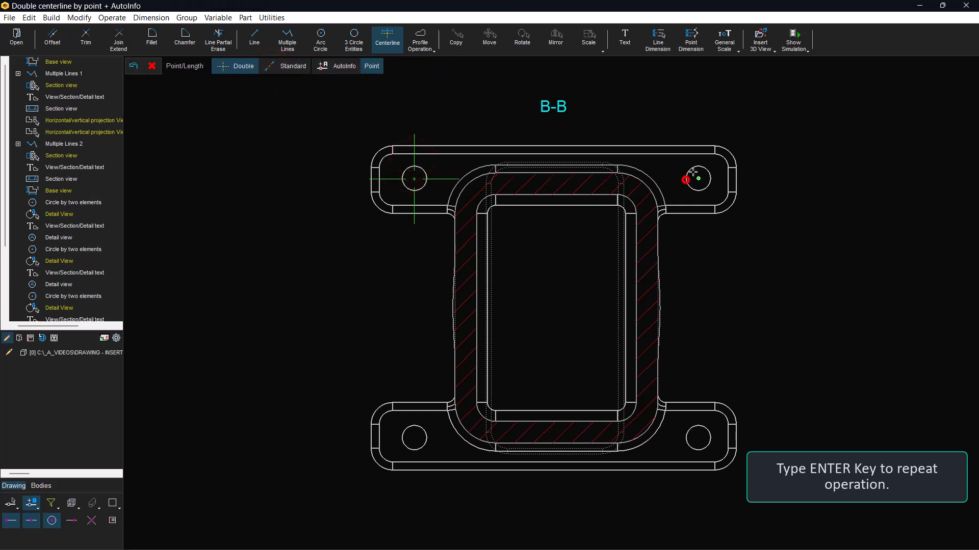
click(699, 154)
click(698, 435)
click(700, 414)
click(414, 438)
click(414, 416)
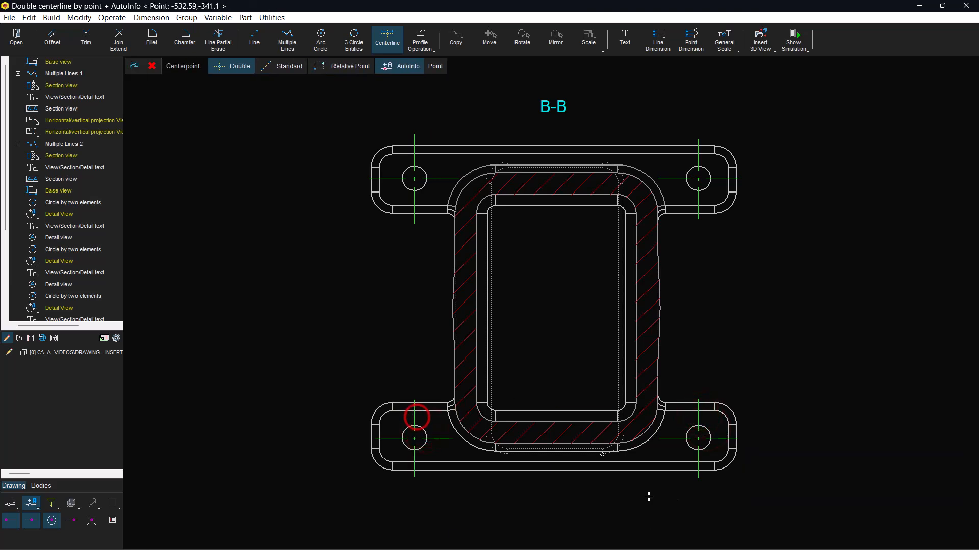
Add a double centerline centered on the main bore of the front view above section B-B, reaching the lowest bolt hole
click(641, 539)
click(622, 539)
click(253, 248)
click(389, 77)
click(556, 248)
click(550, 463)
Add a double centerline centered on the round boss in the projection view below section A-A
mouse_move(645, 510)
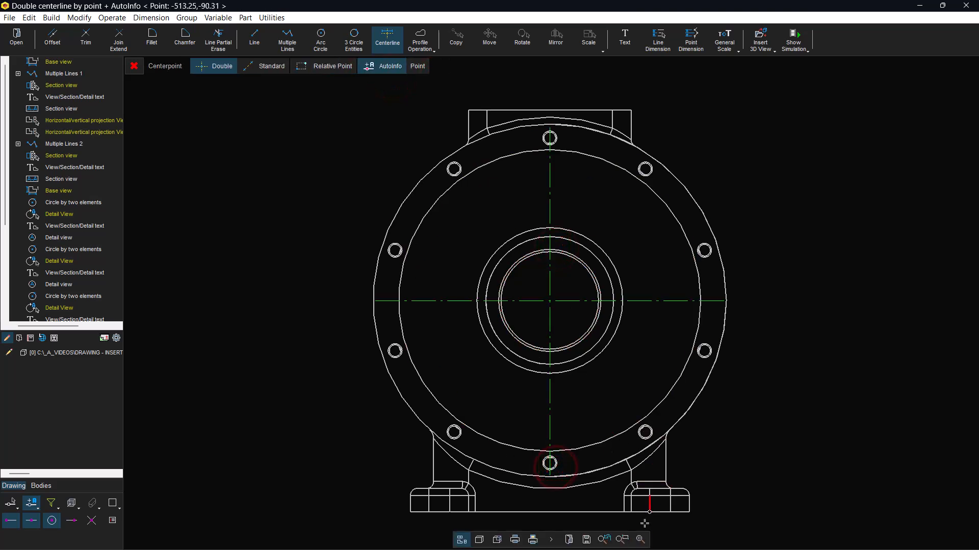
click(641, 539)
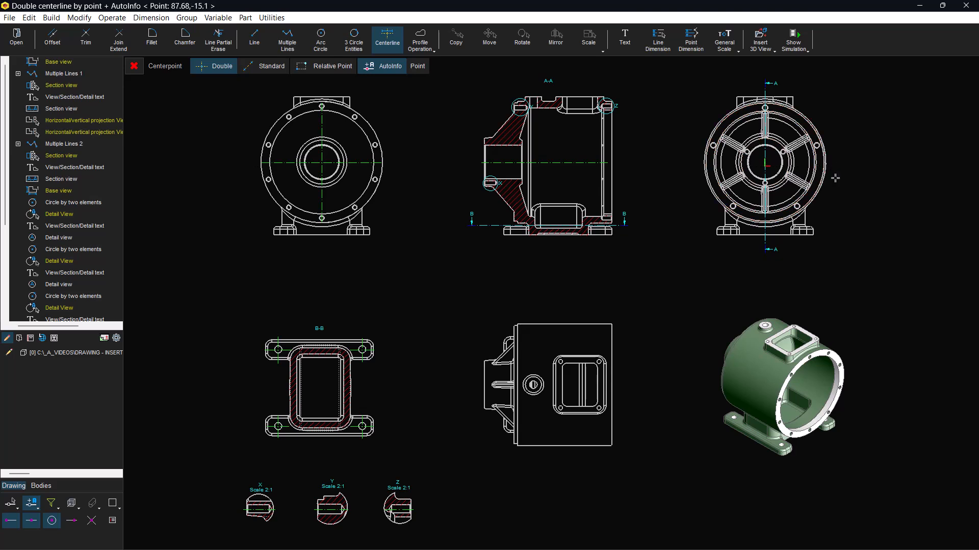
click(622, 536)
click(469, 453)
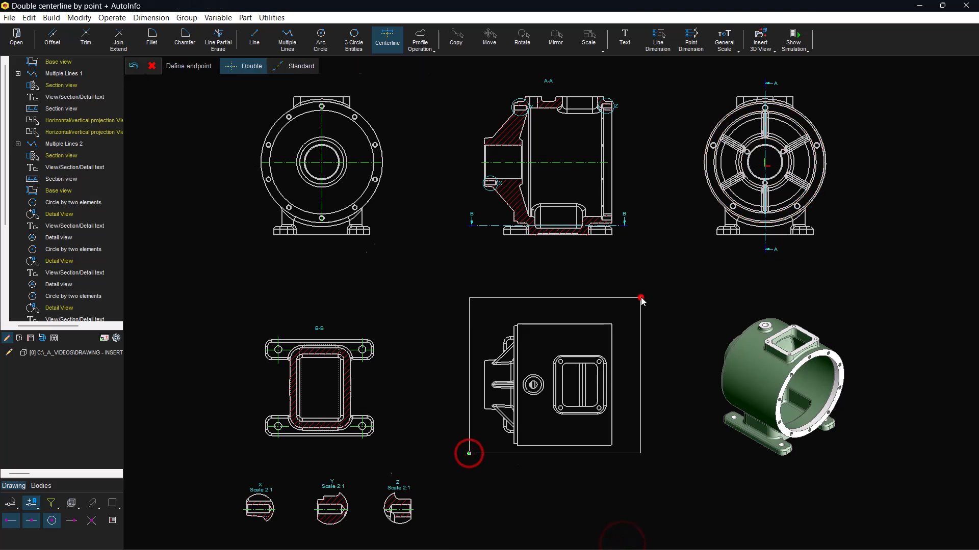
click(641, 299)
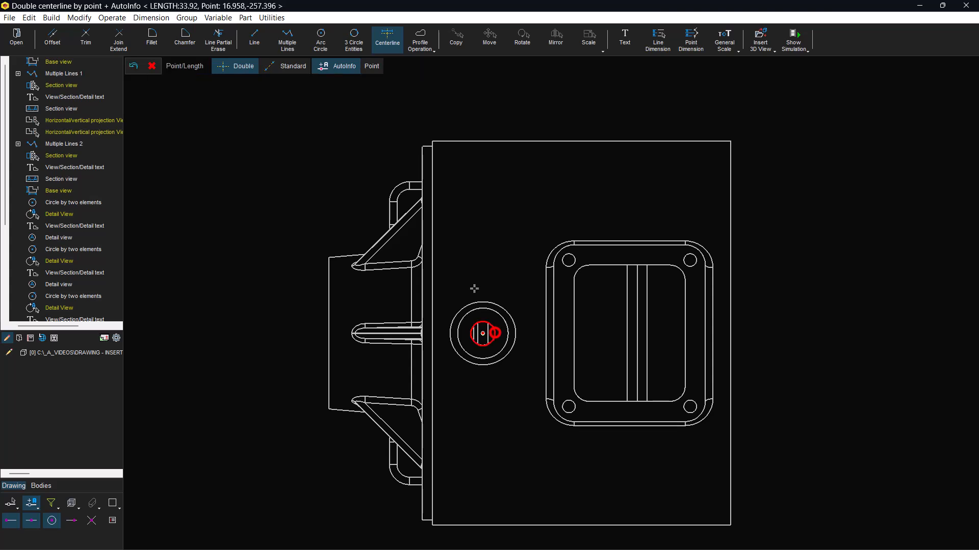
click(481, 330)
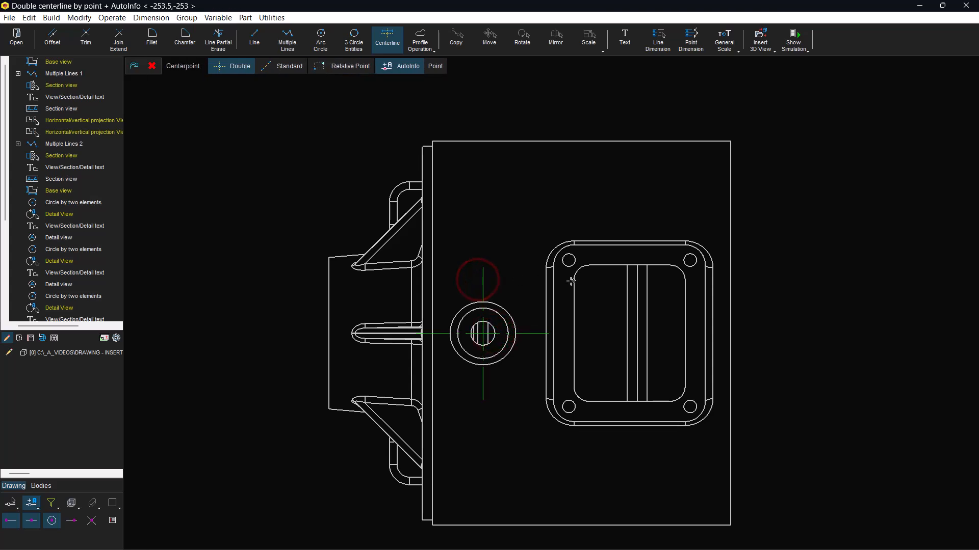
Add a double centerline centered on the rectangular opening in the projection view below section A-A, extending past its flange
click(637, 333)
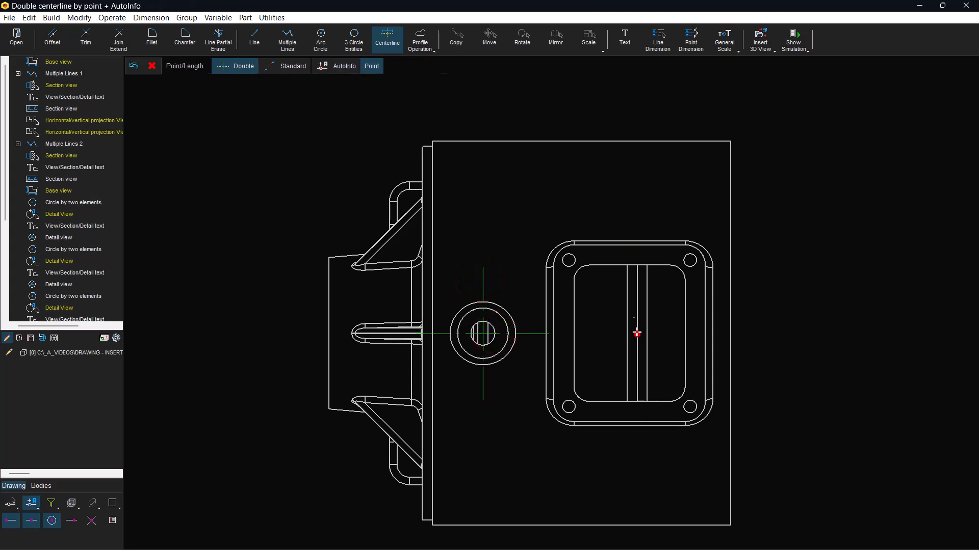
click(636, 229)
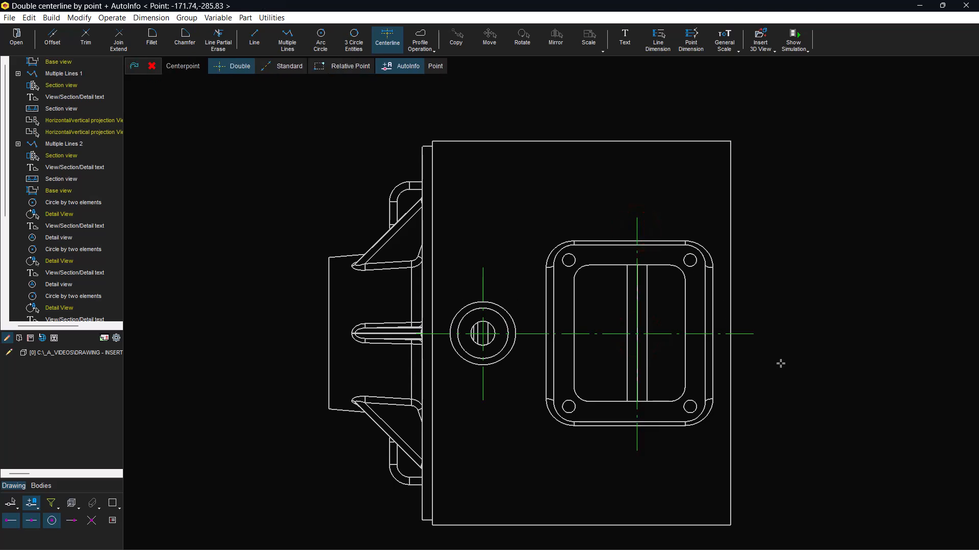
mouse_move(673, 534)
click(641, 541)
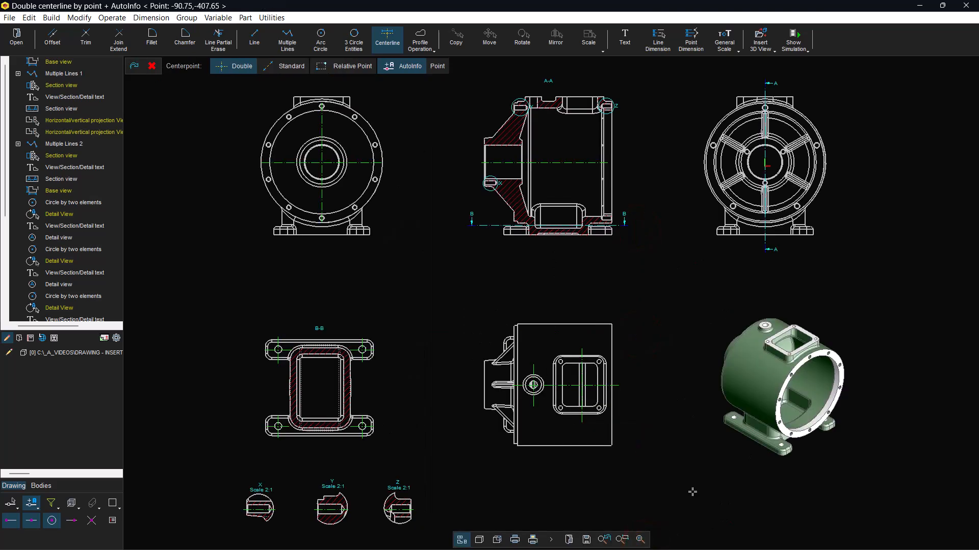
Add a horizontal standard centerline through the ribbed view carrying the A-A cutting line, between the outer circle's opposite quadrants
click(284, 66)
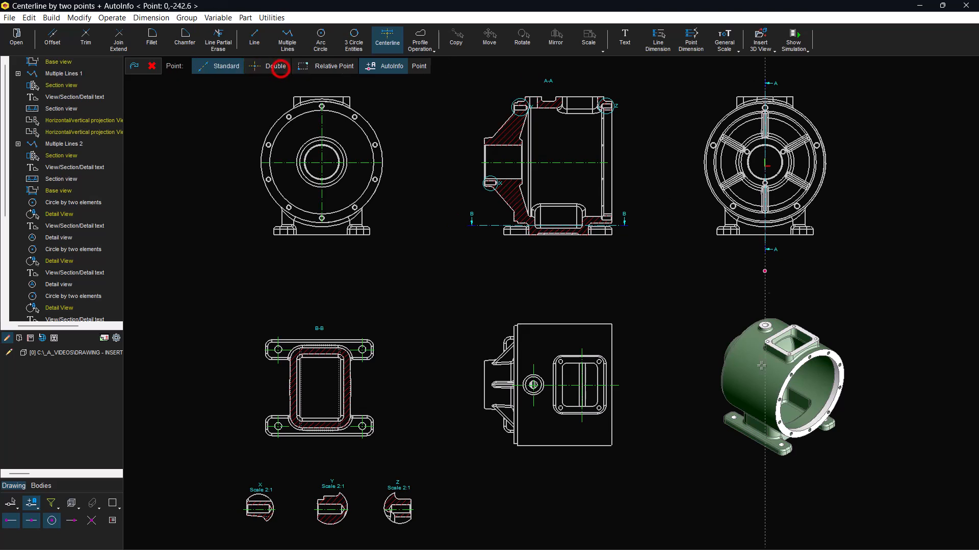
click(623, 540)
click(694, 249)
click(843, 80)
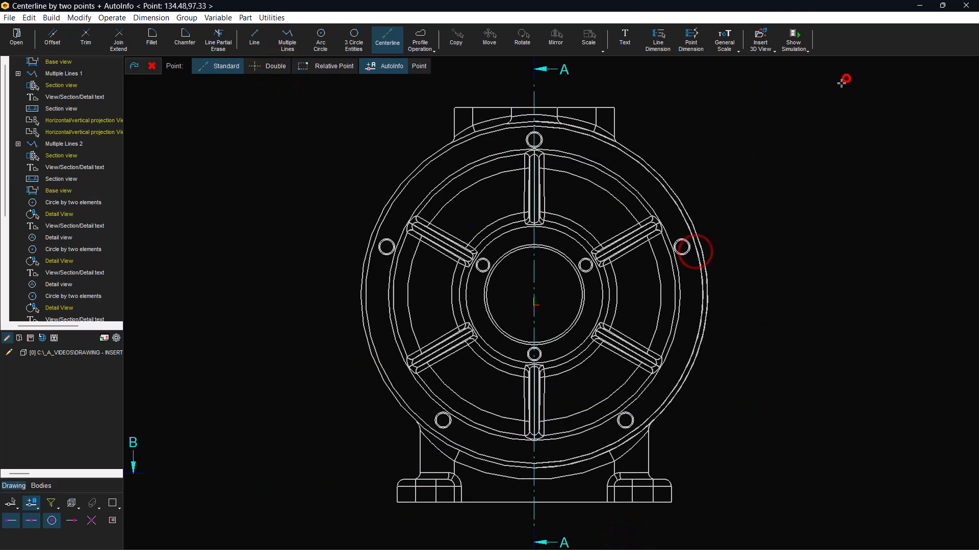
right_click(792, 160)
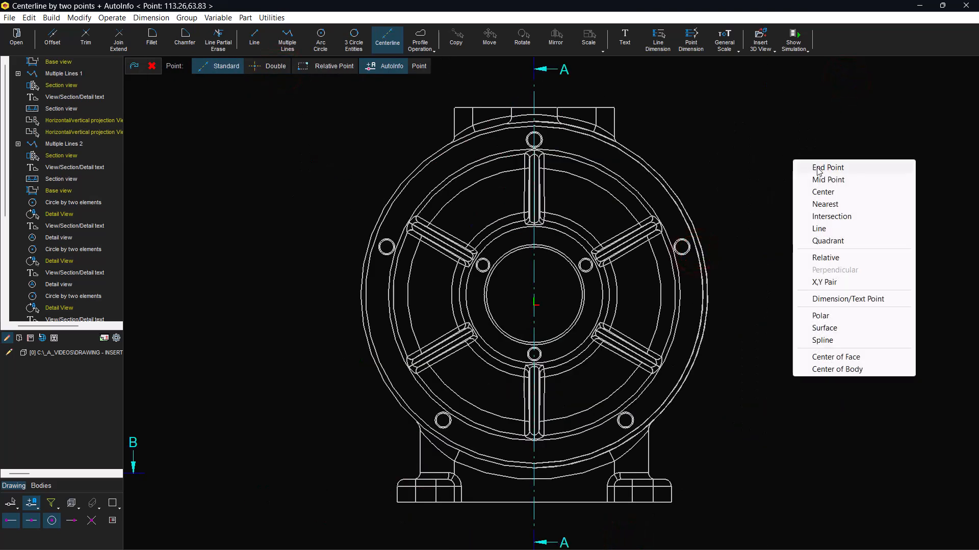
click(841, 240)
click(710, 286)
right_click(280, 289)
click(326, 360)
click(353, 299)
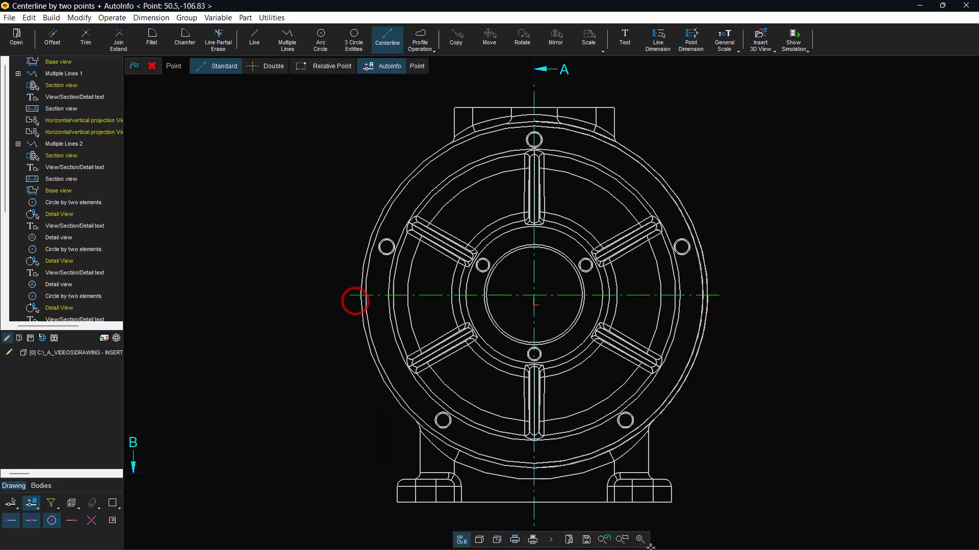
click(640, 540)
key(Escape)
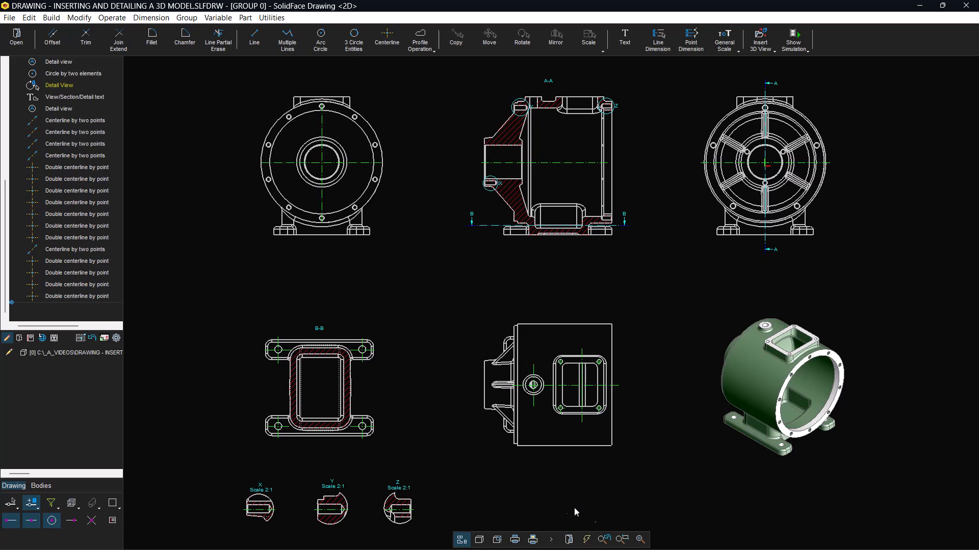
Dimension the vertical spacing between the two right-hand flange holes in the projection view using their horizontal centerlines
click(623, 540)
click(579, 426)
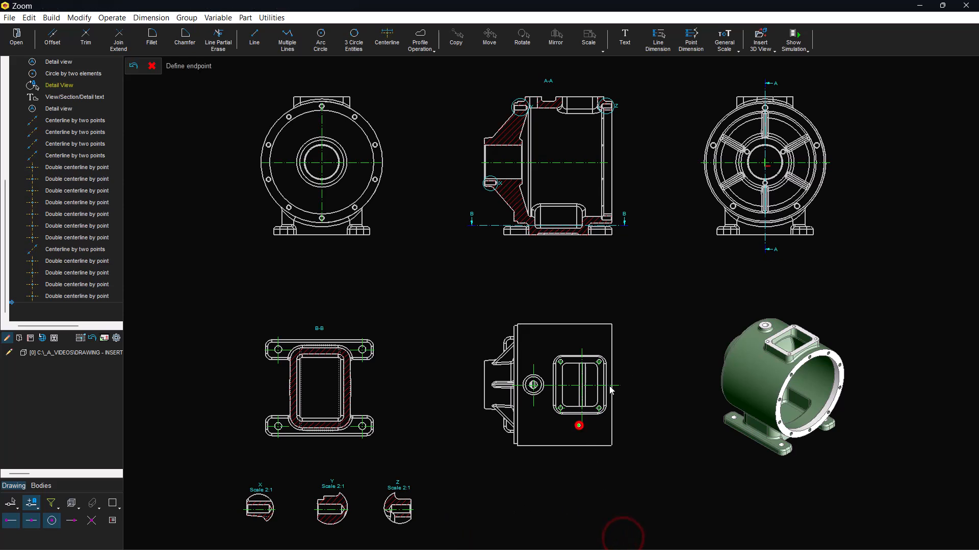
click(640, 351)
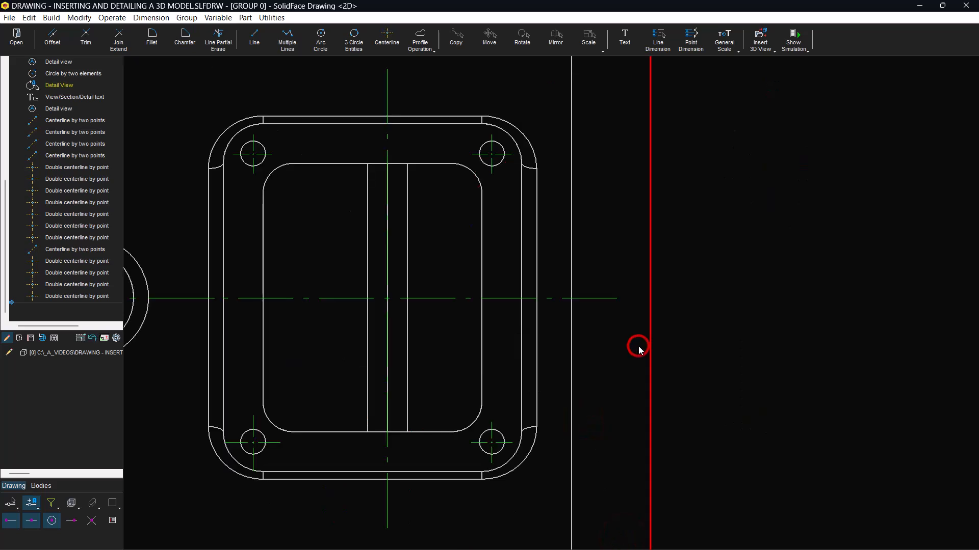
click(653, 46)
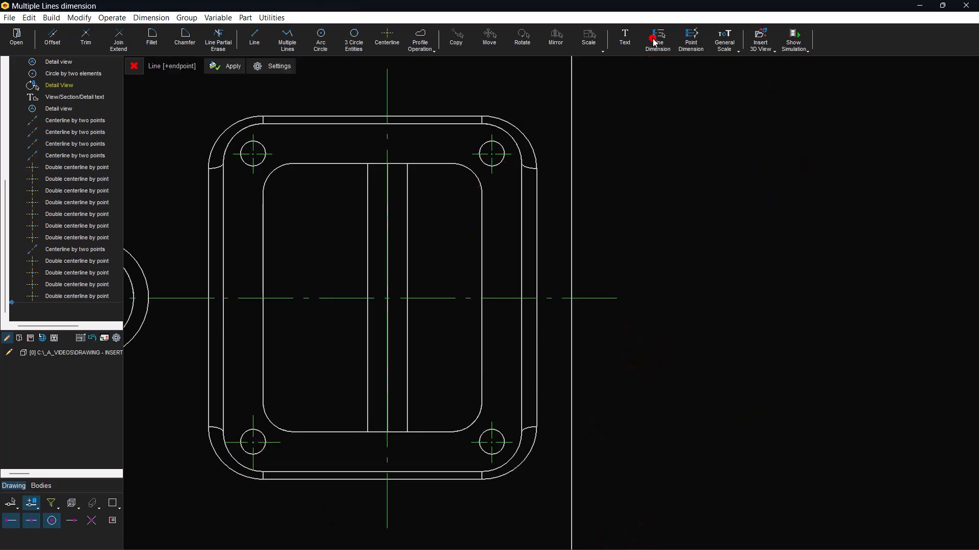
click(496, 154)
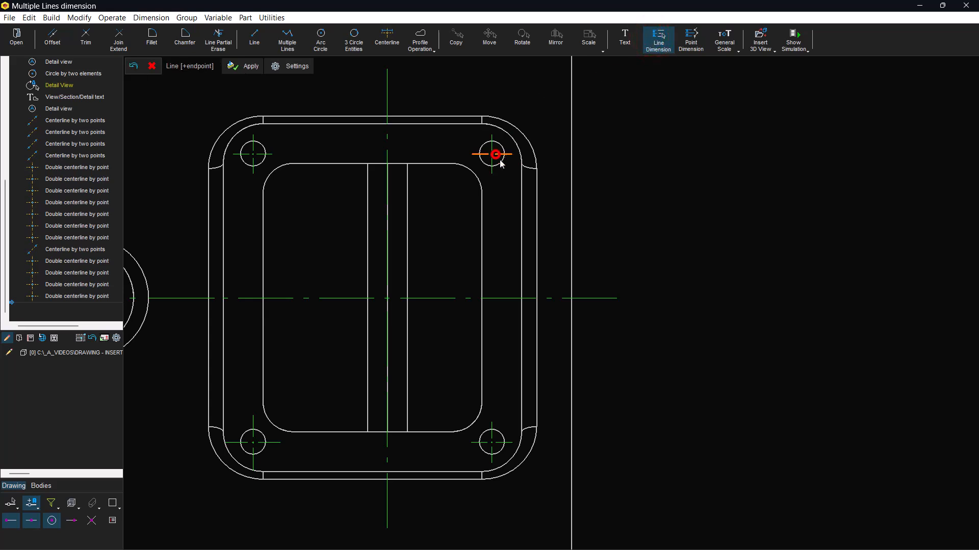
click(495, 443)
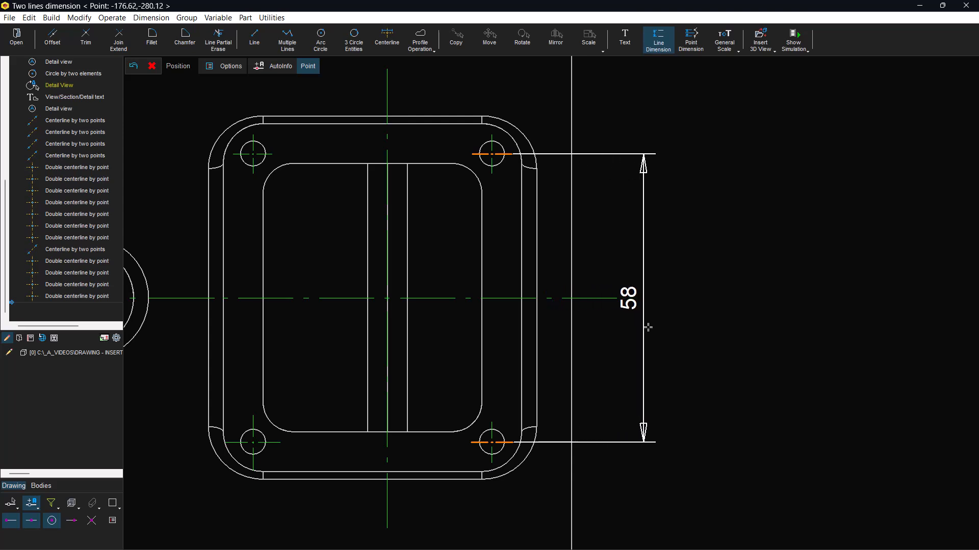
click(670, 319)
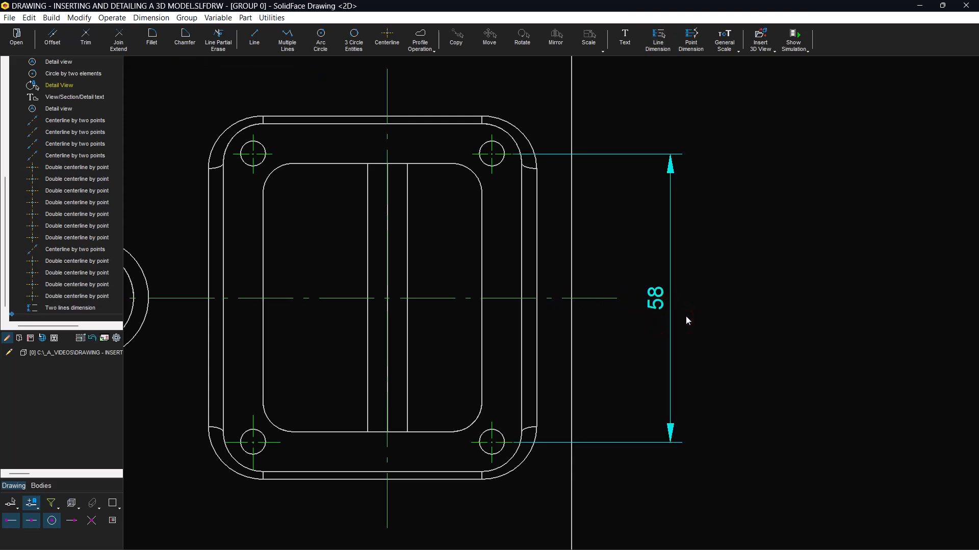
Dimension the rectangular flange's height between its inner top and bottom edges, placed outside the hole-spacing dimension
click(658, 39)
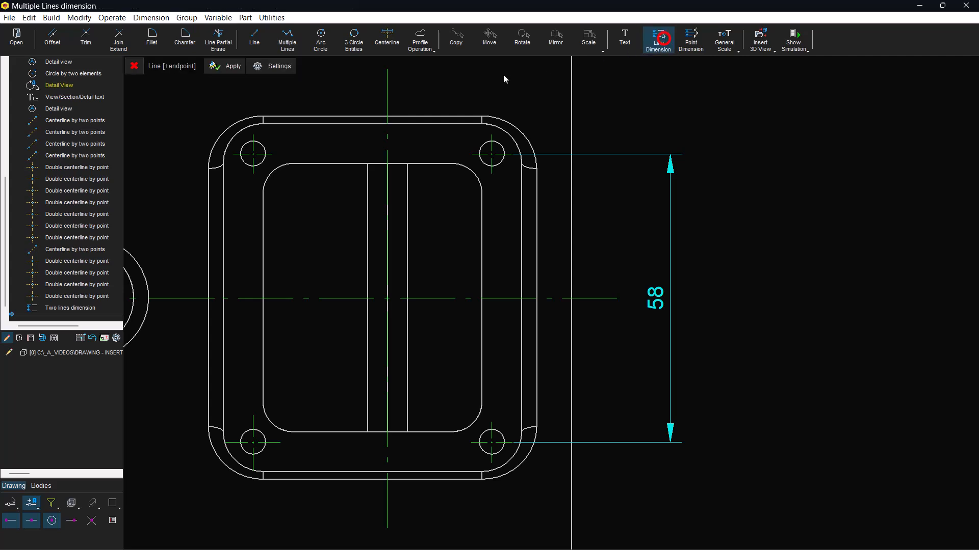
click(457, 124)
click(458, 470)
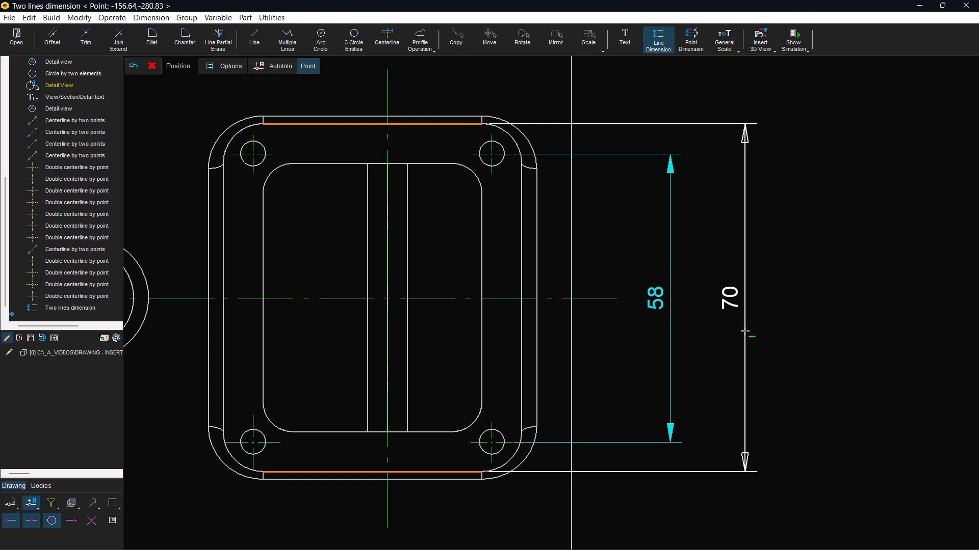
click(745, 332)
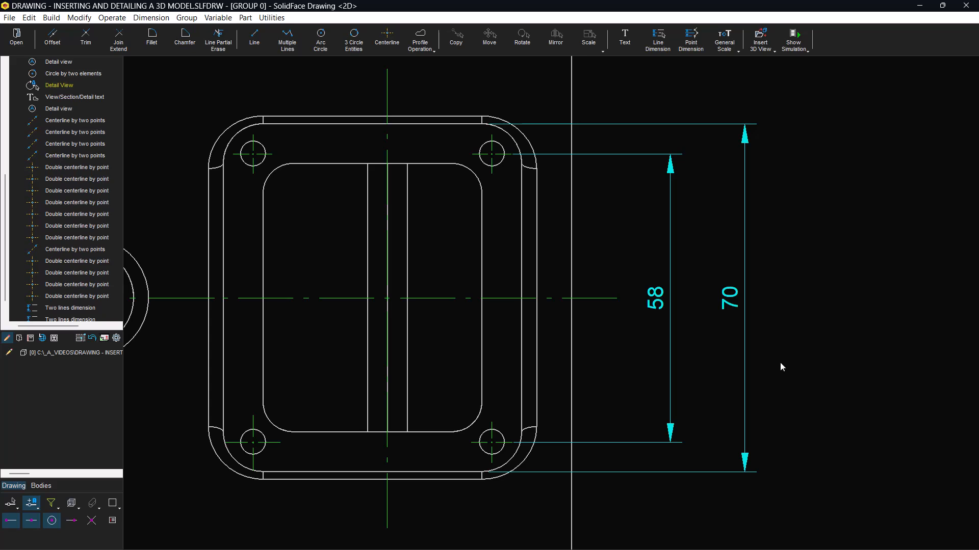
Set the default dimension font to the ISOCPEUR True Type font
click(116, 339)
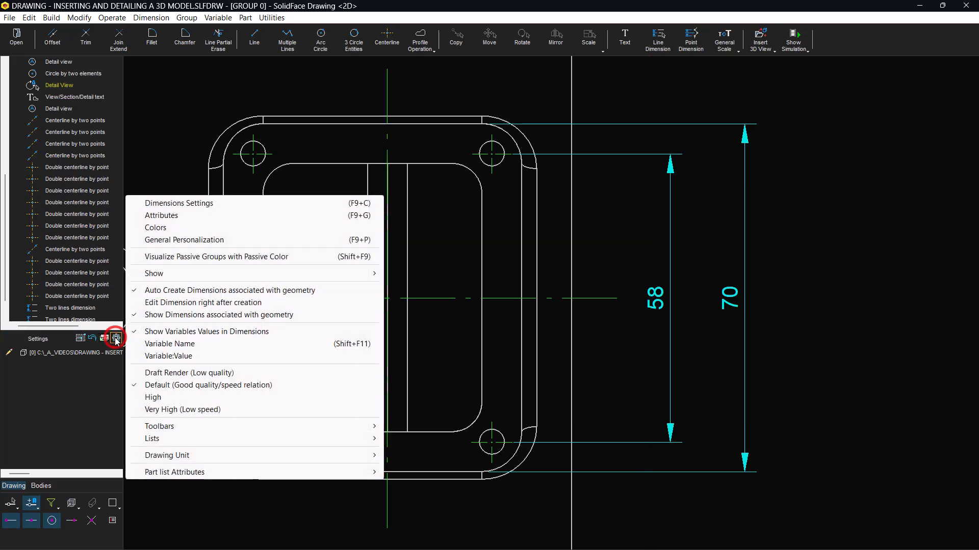
click(177, 204)
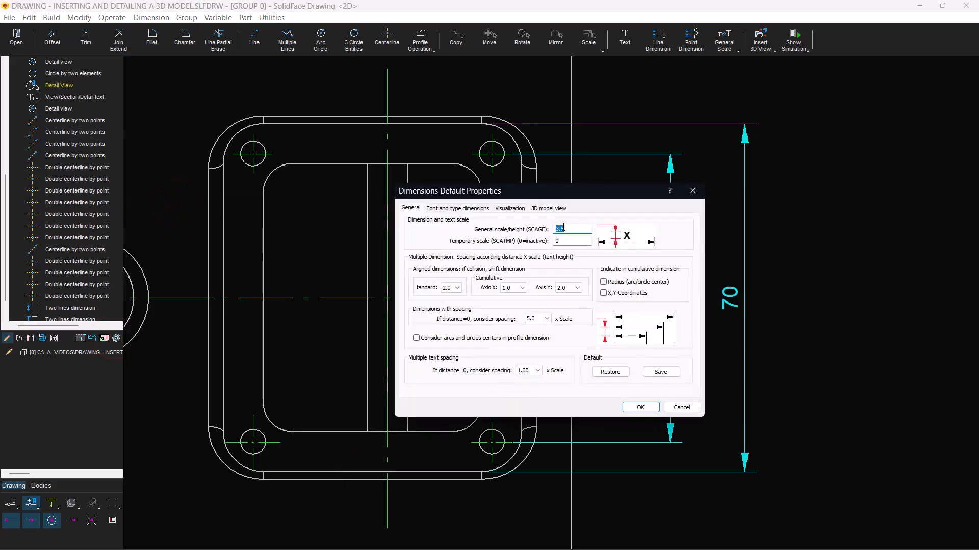
click(481, 212)
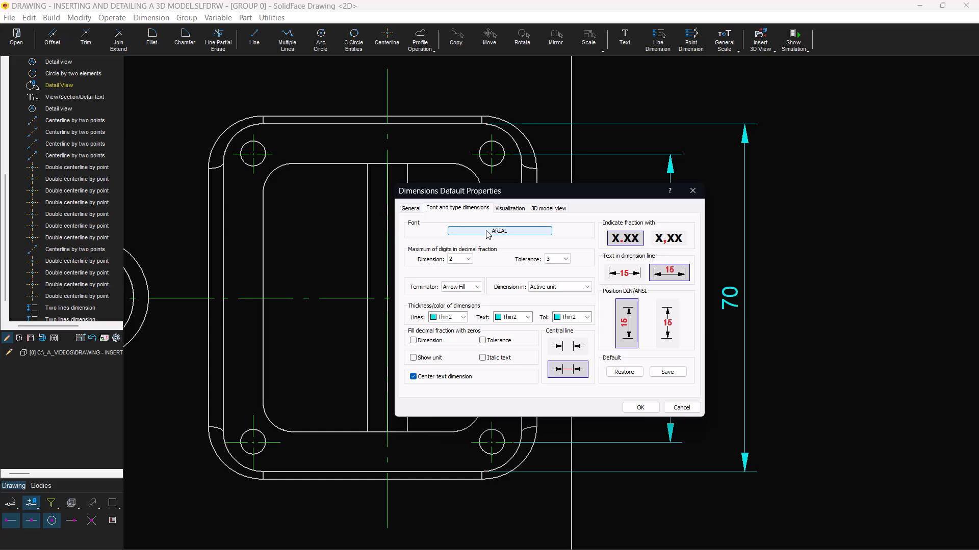
click(485, 232)
scroll(543, 315, down, 5)
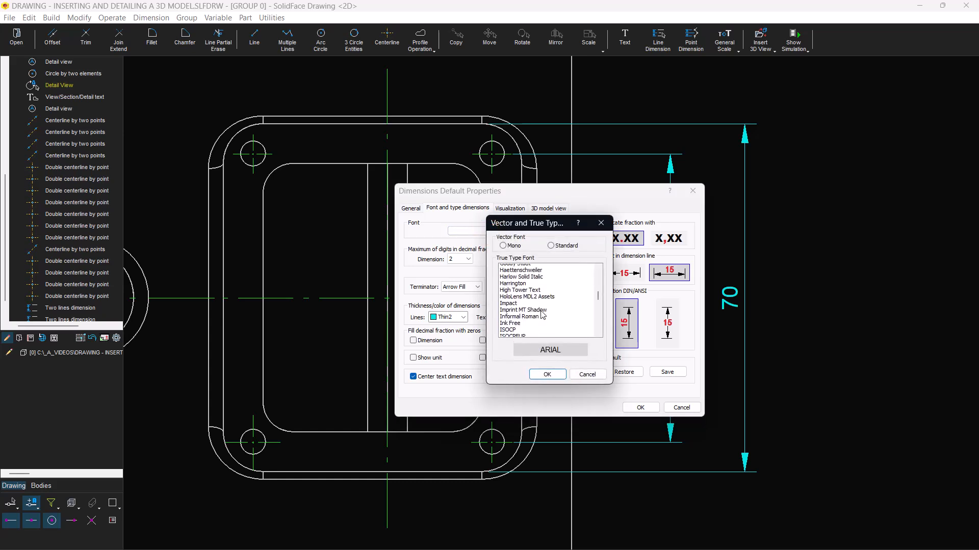
click(522, 328)
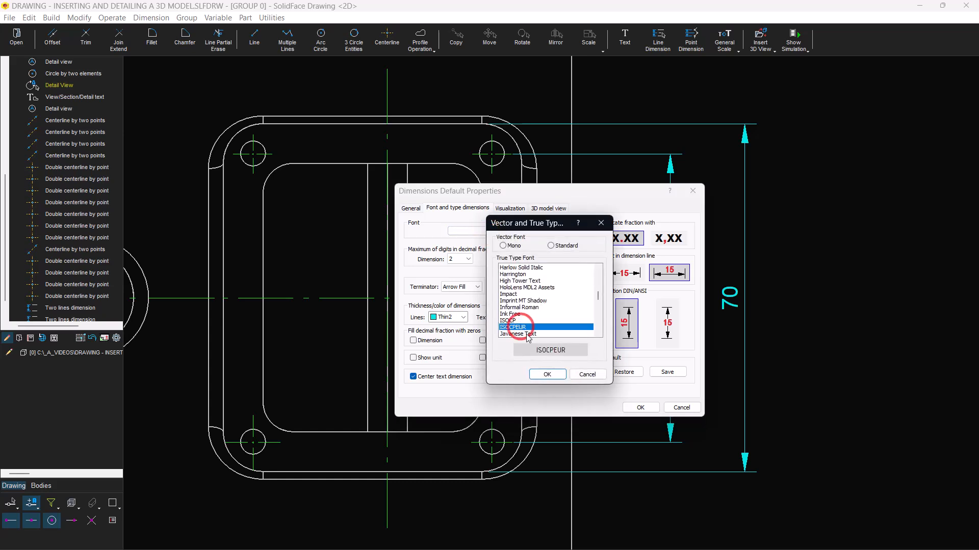
click(547, 376)
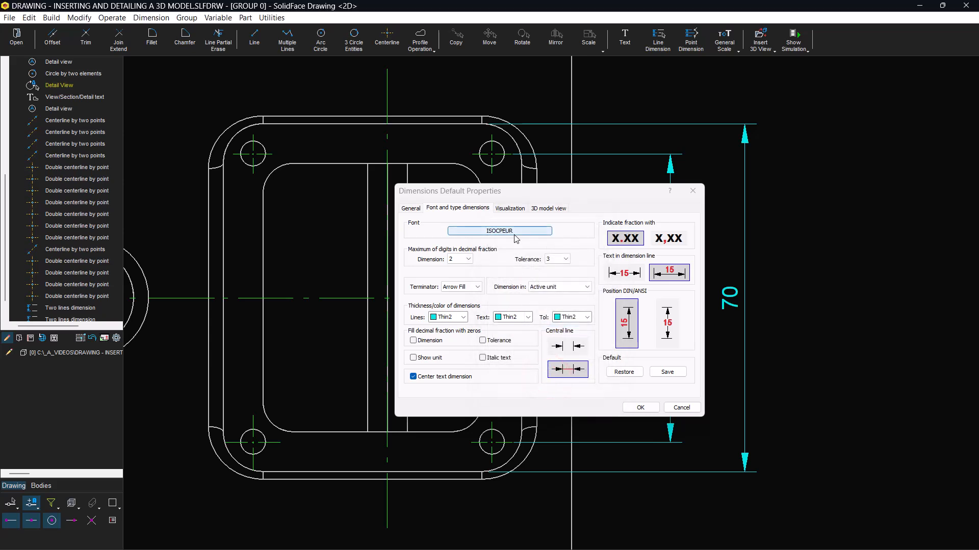
click(637, 408)
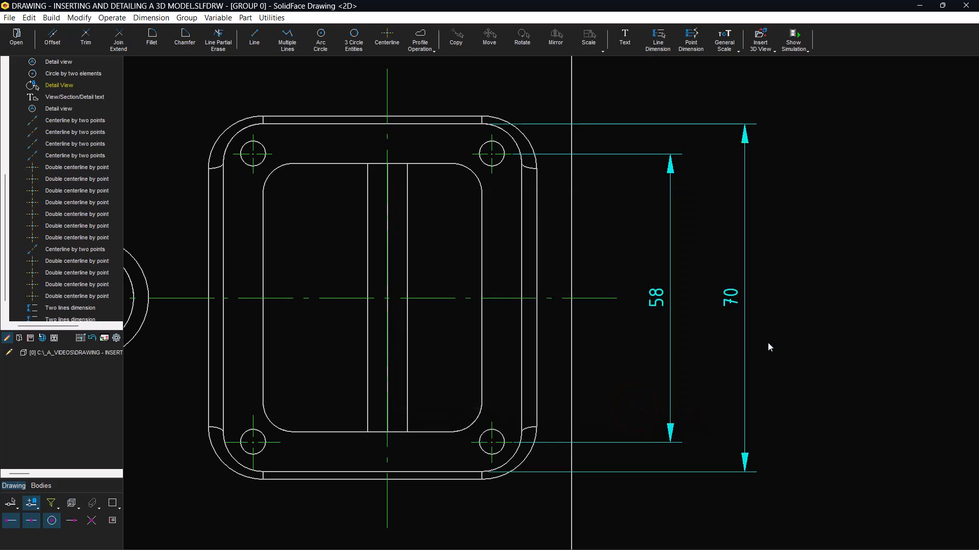
Switch the default dimension text position from DIN to ANSI so vertical dimensions carry horizontal text
click(116, 338)
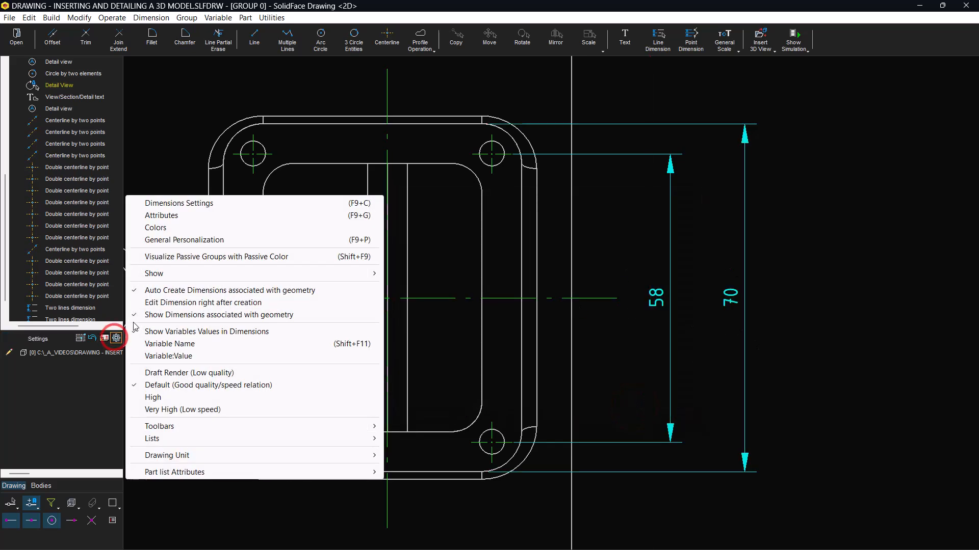
click(192, 203)
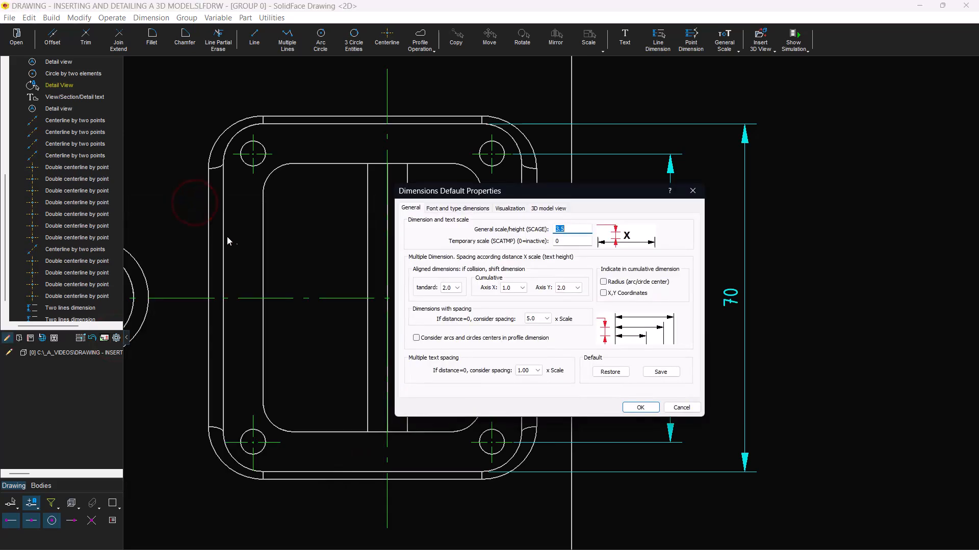
click(448, 210)
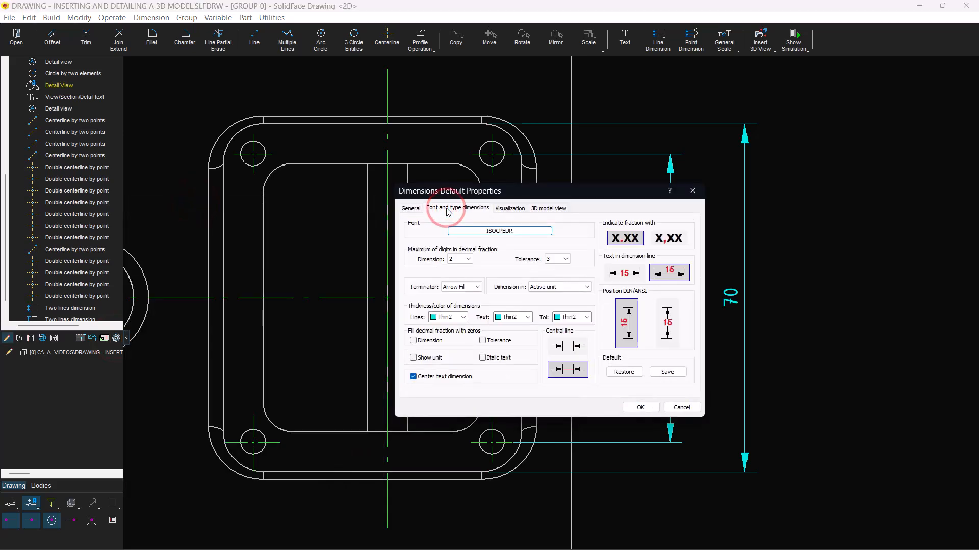
click(669, 340)
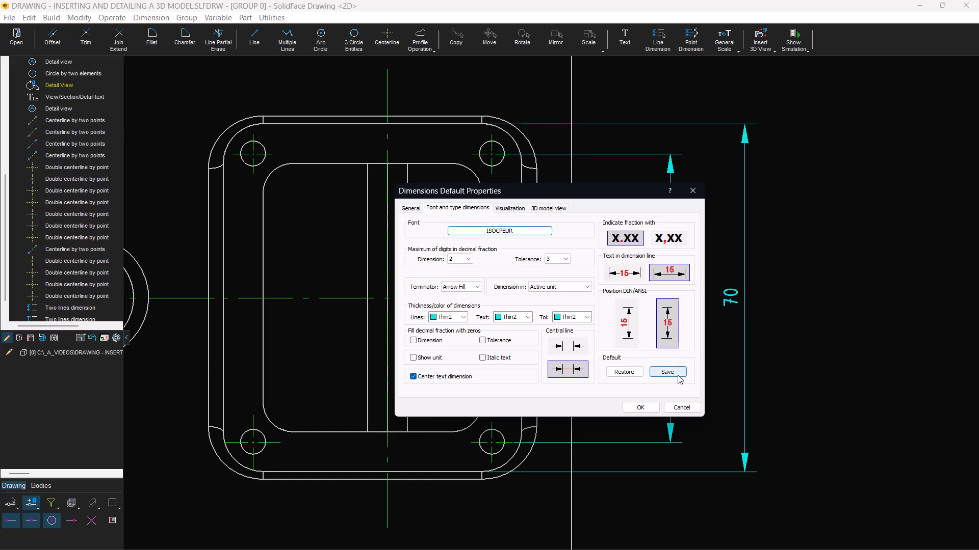
click(645, 411)
Dimension the horizontal spacing between the two lower flange holes using their vertical centerlines, placing the dimension below the flange
middle_drag(606, 412, 725, 222)
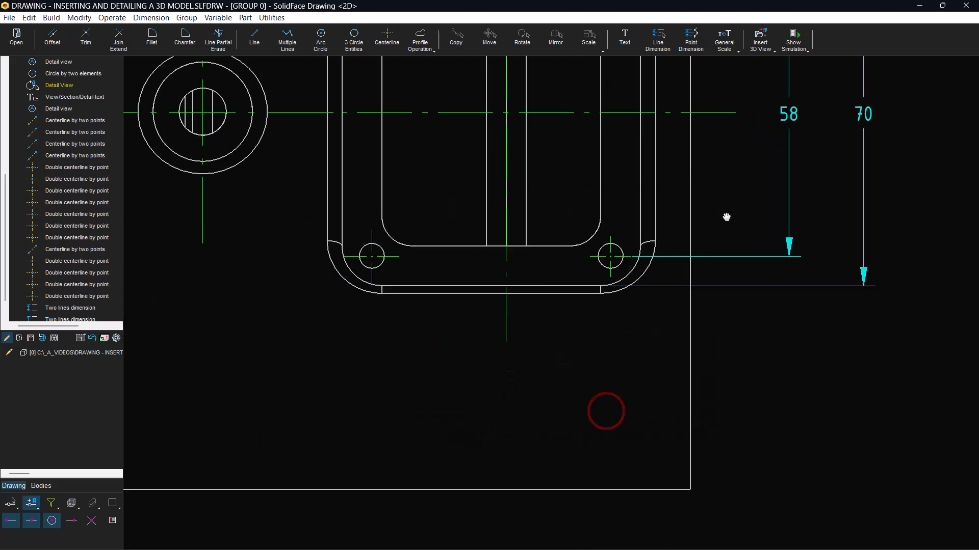
click(657, 40)
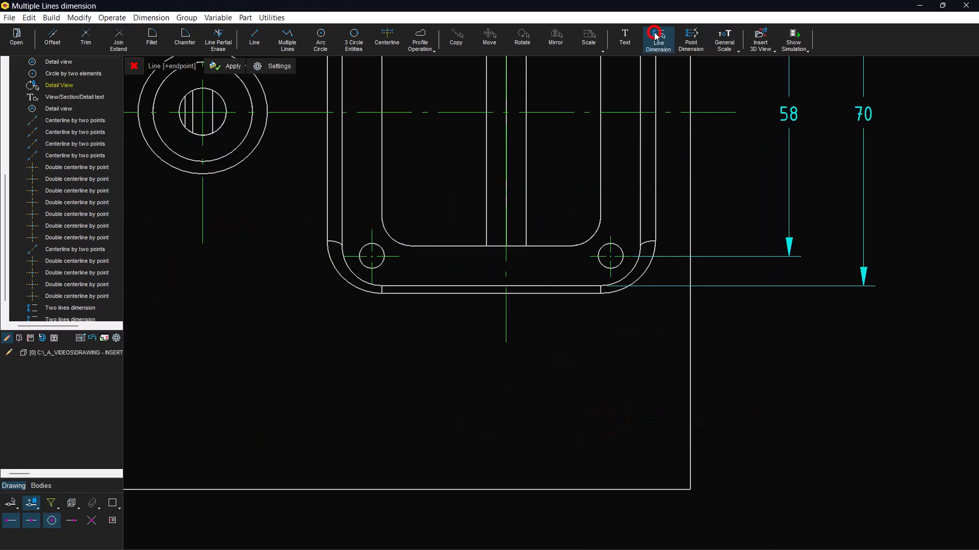
scroll(370, 262, up, 2)
scroll(369, 264, up, 1)
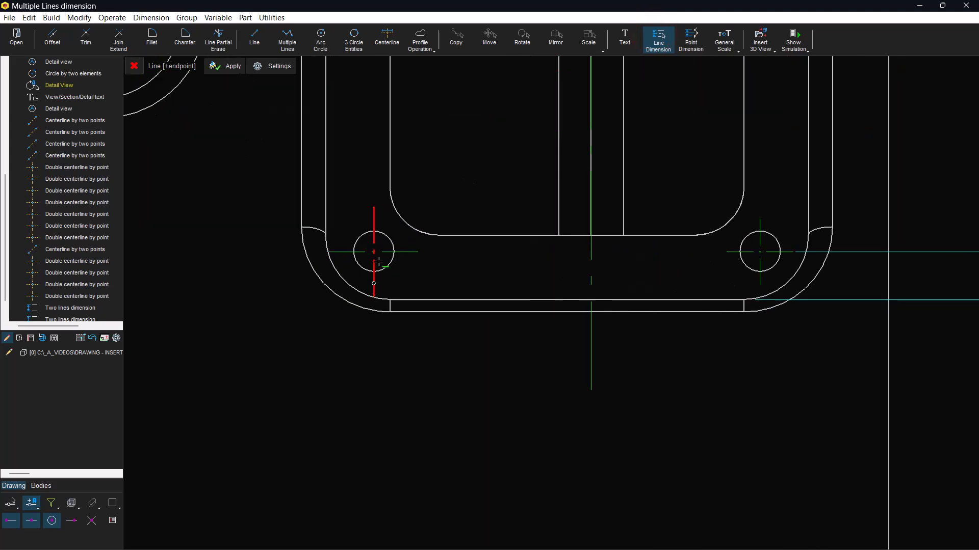
click(374, 261)
click(760, 261)
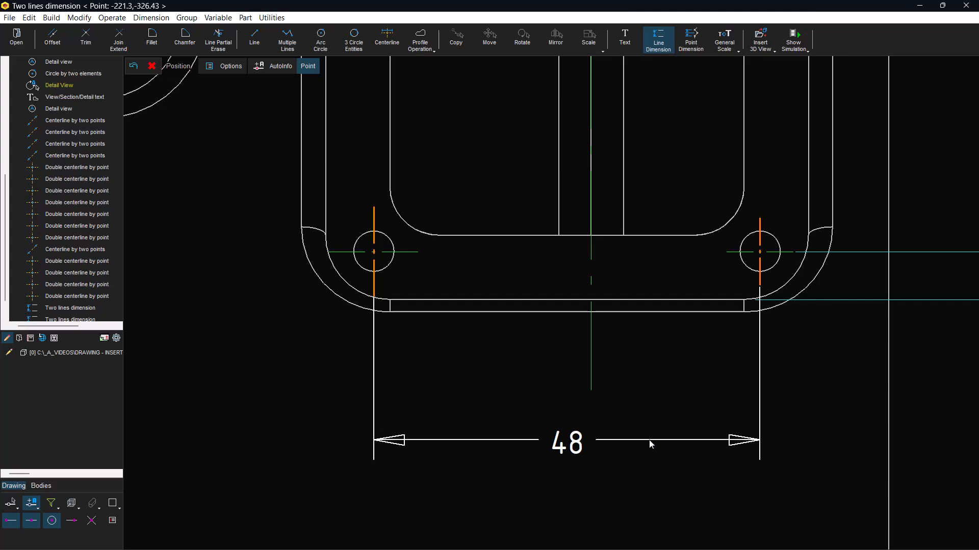
click(650, 440)
click(655, 541)
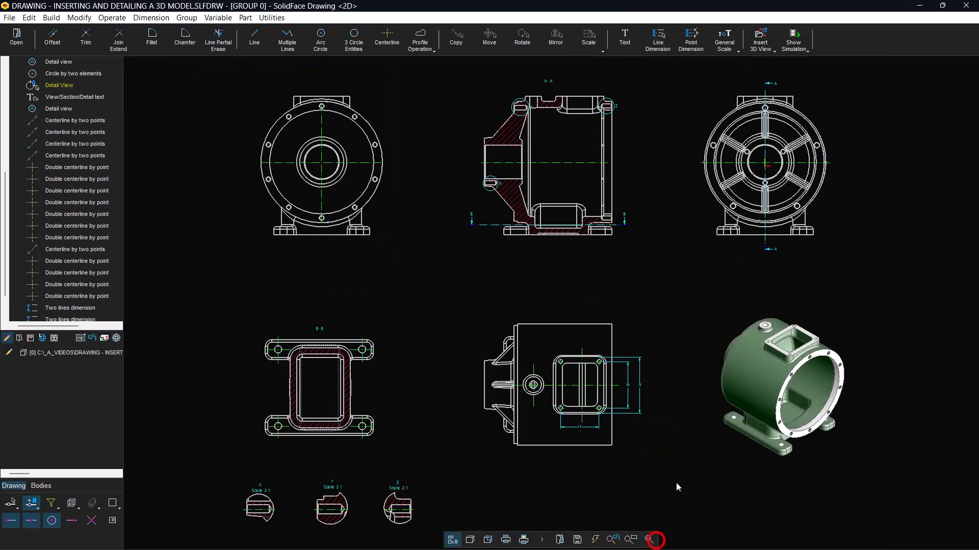
click(631, 539)
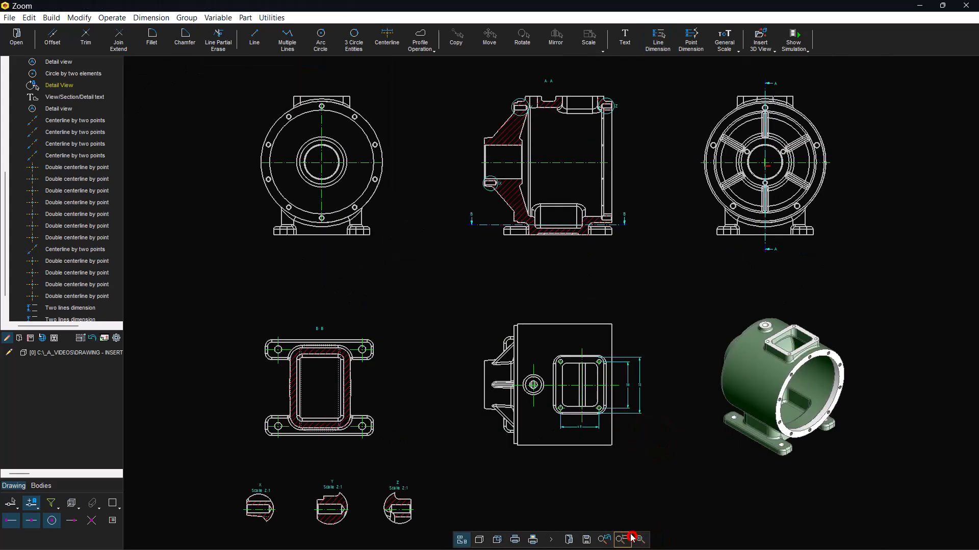
click(483, 483)
click(649, 305)
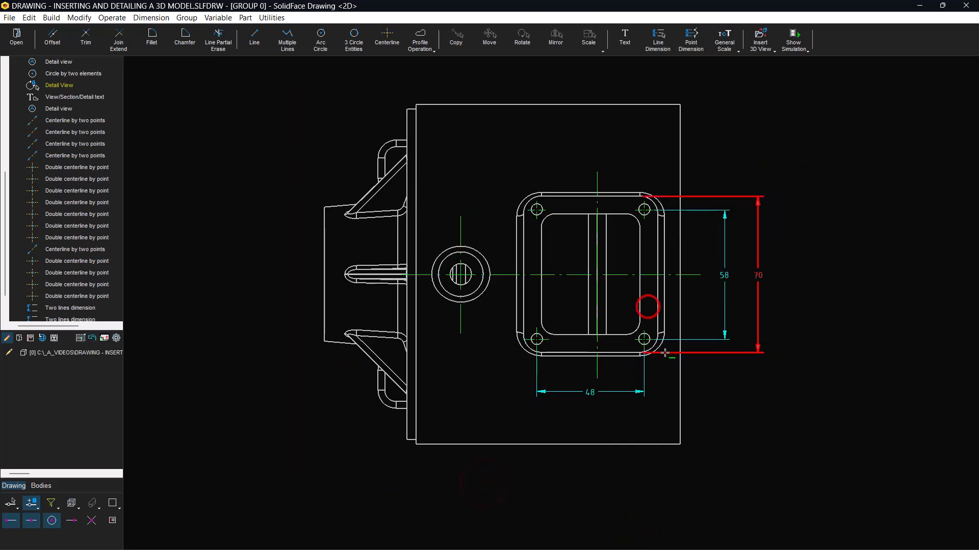
Dimension the rectangular flange's width between its inner vertical side edges, placed below the horizontal hole-spacing dimension
click(658, 42)
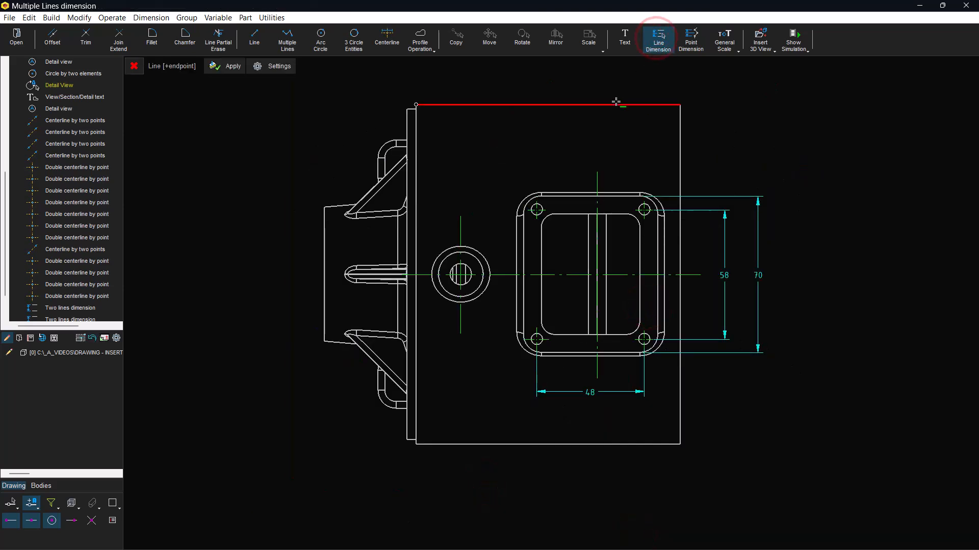
click(522, 322)
click(656, 330)
middle_click(707, 380)
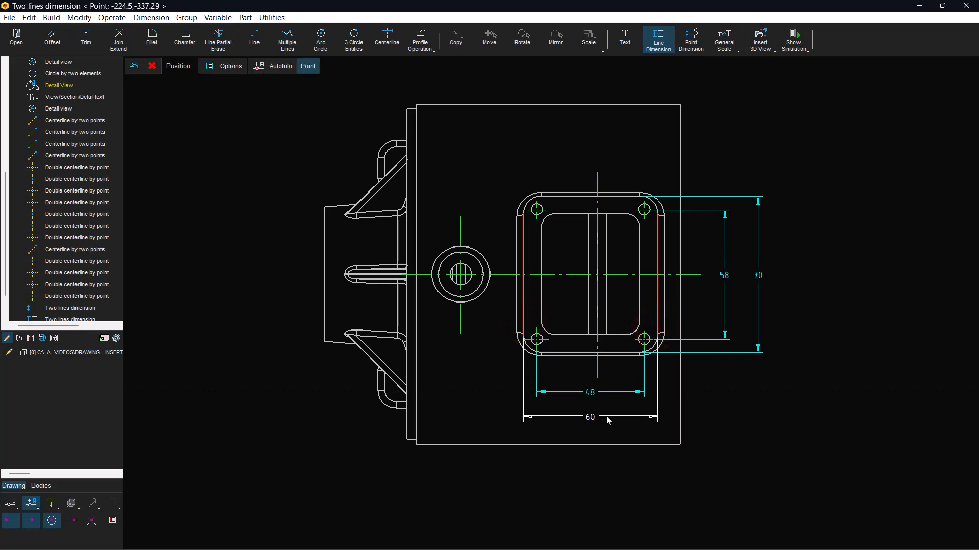
click(608, 420)
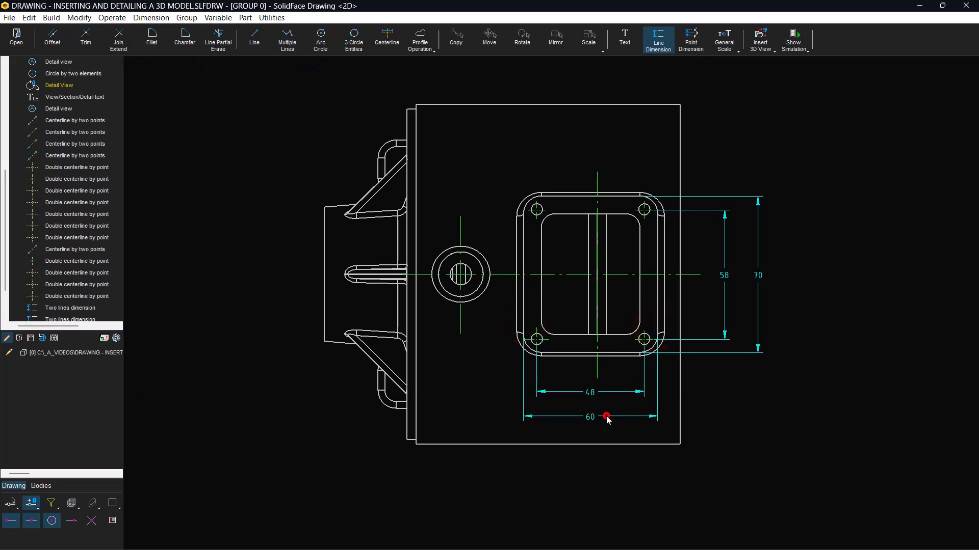
Dimension the housing's overall horizontal length between its two outermost vertical edges, placed below the view
click(661, 44)
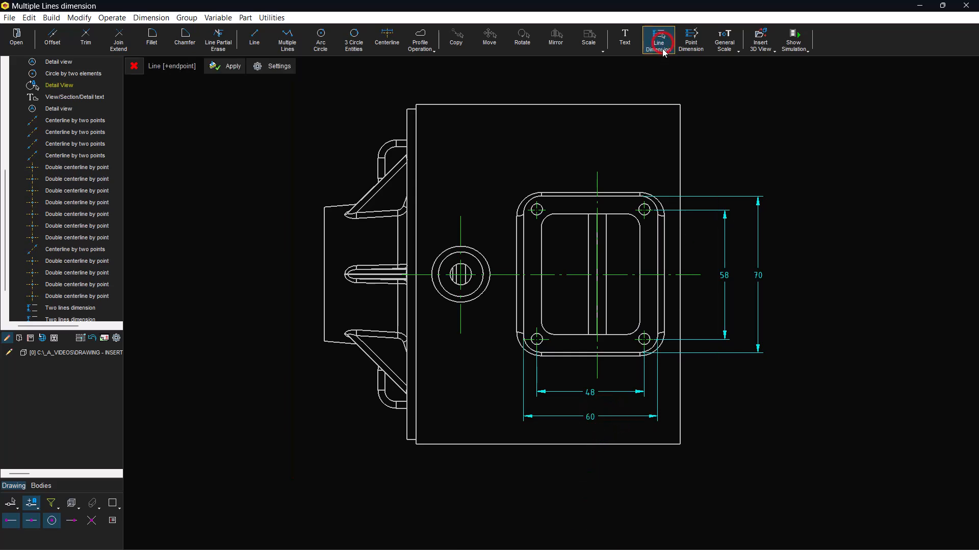
click(678, 433)
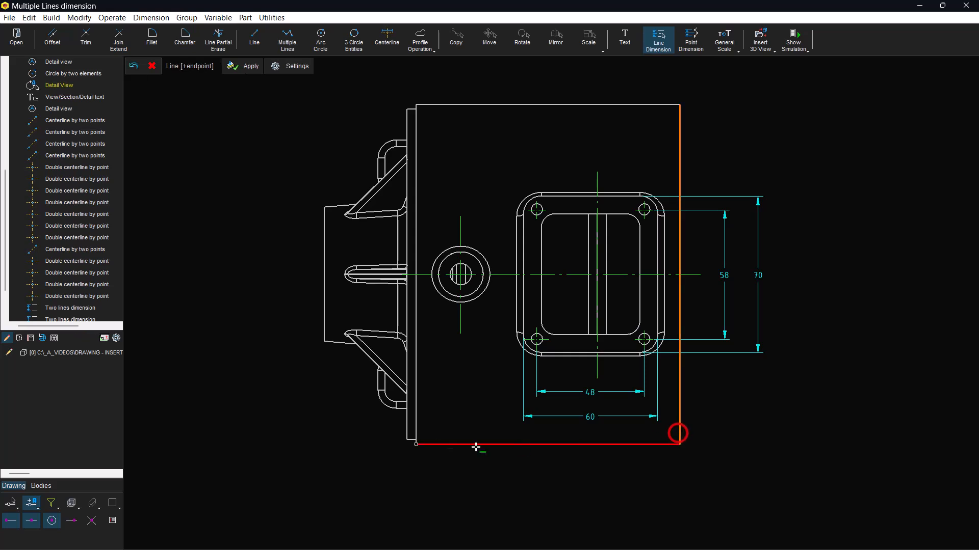
click(326, 331)
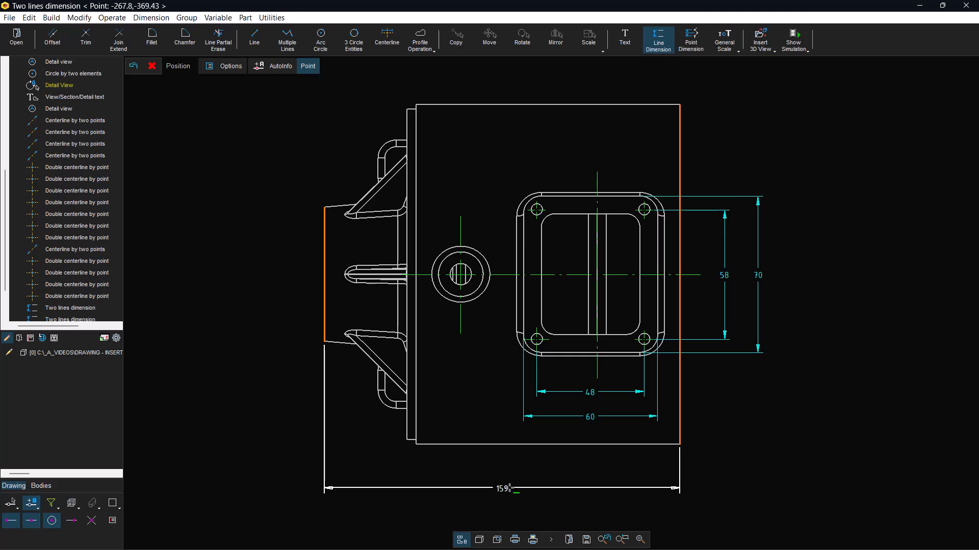
click(504, 490)
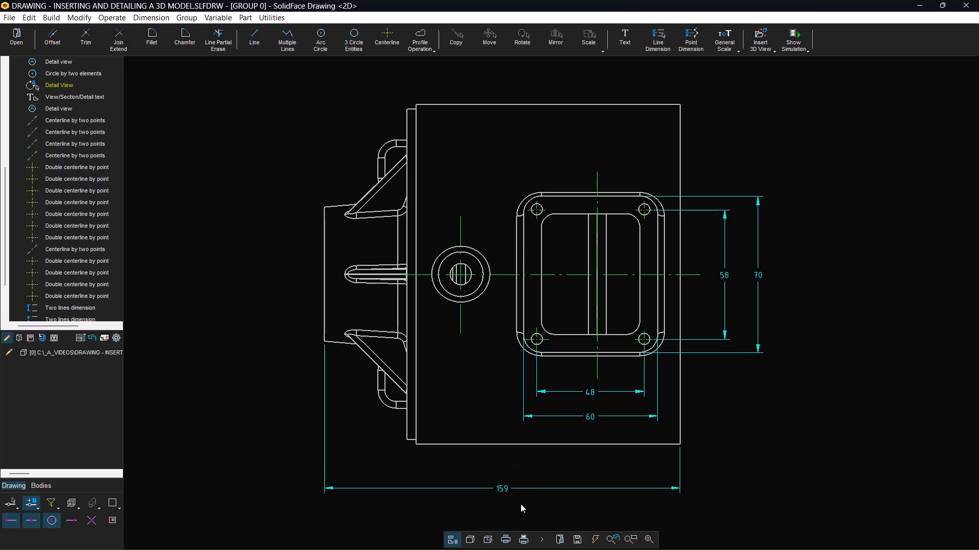
Add a leader-style diameter dimension to the boss's innermost circle, placed below and to the right of it
click(659, 43)
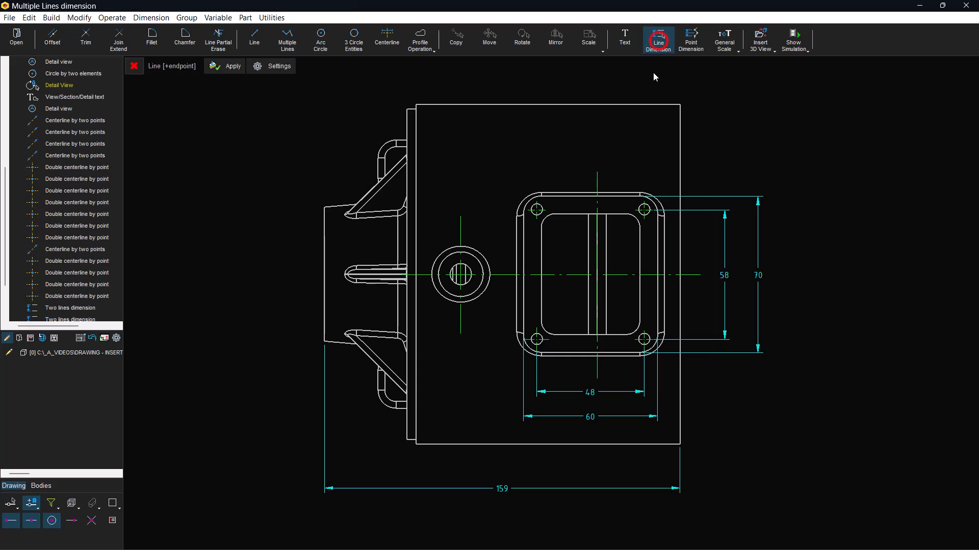
scroll(469, 283, up, 4)
click(466, 286)
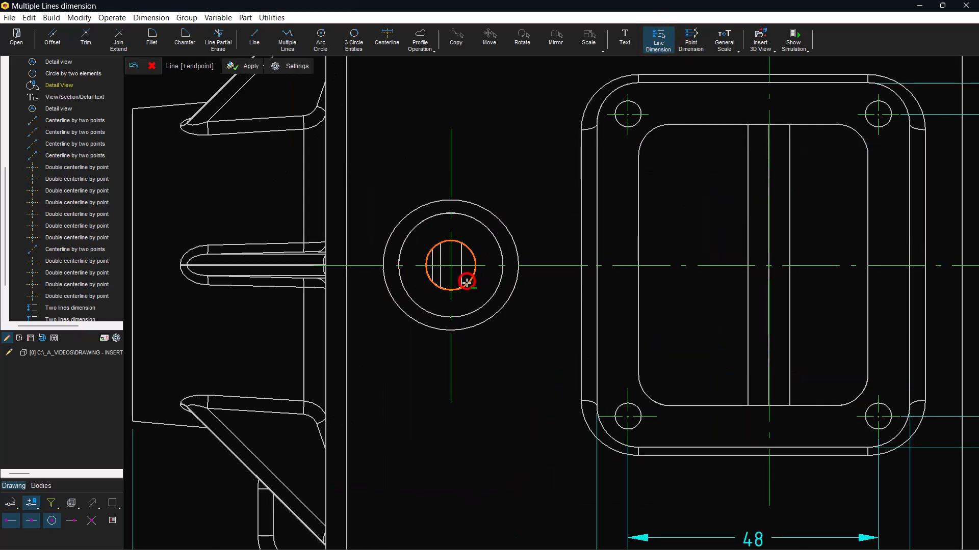
click(502, 350)
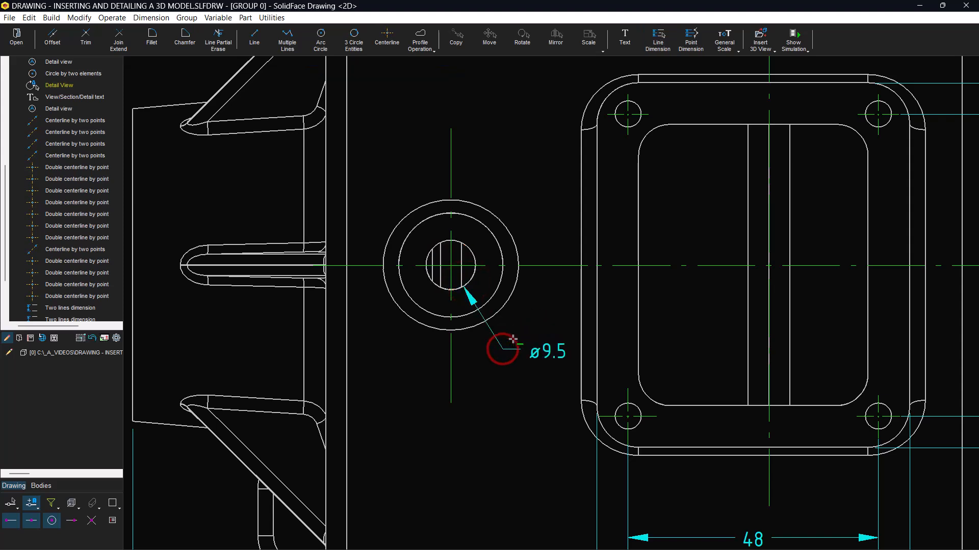
Dimension the boss's middle circle with a horizontal linear diameter dimension placed above the boss
click(486, 225)
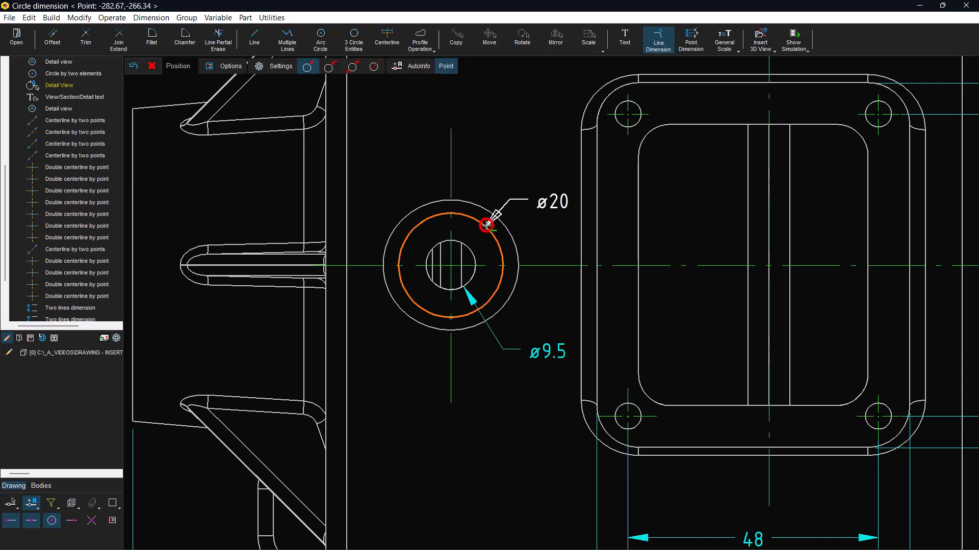
key(Escape)
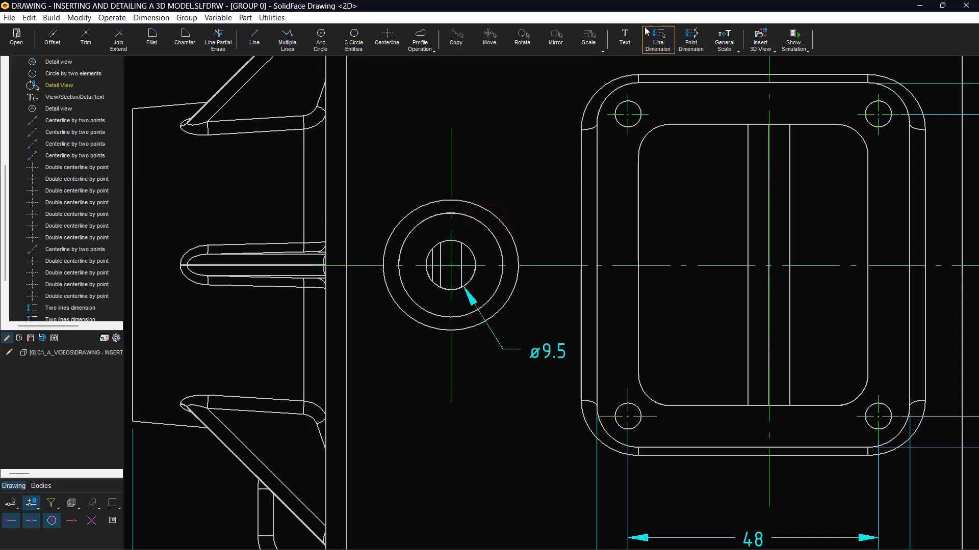
click(656, 37)
click(473, 213)
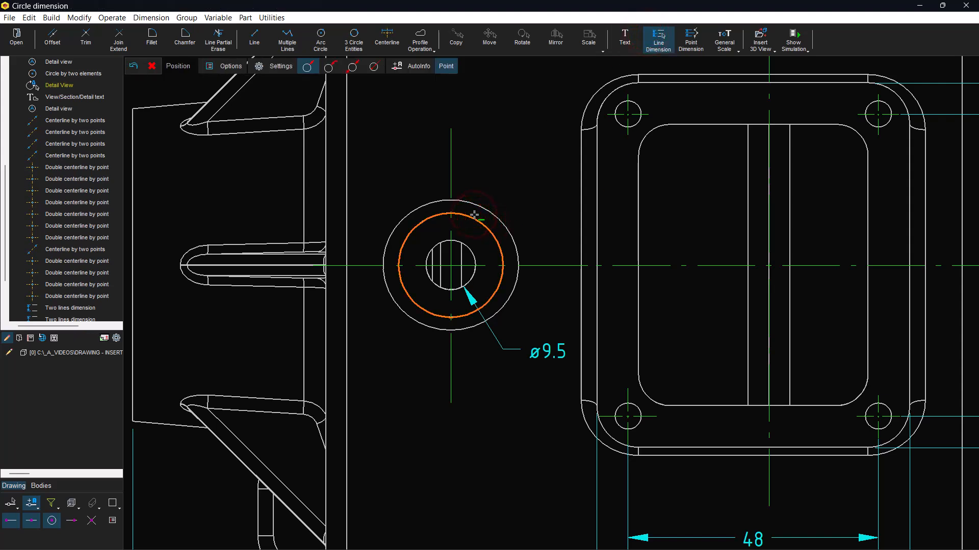
click(225, 66)
click(481, 323)
click(564, 337)
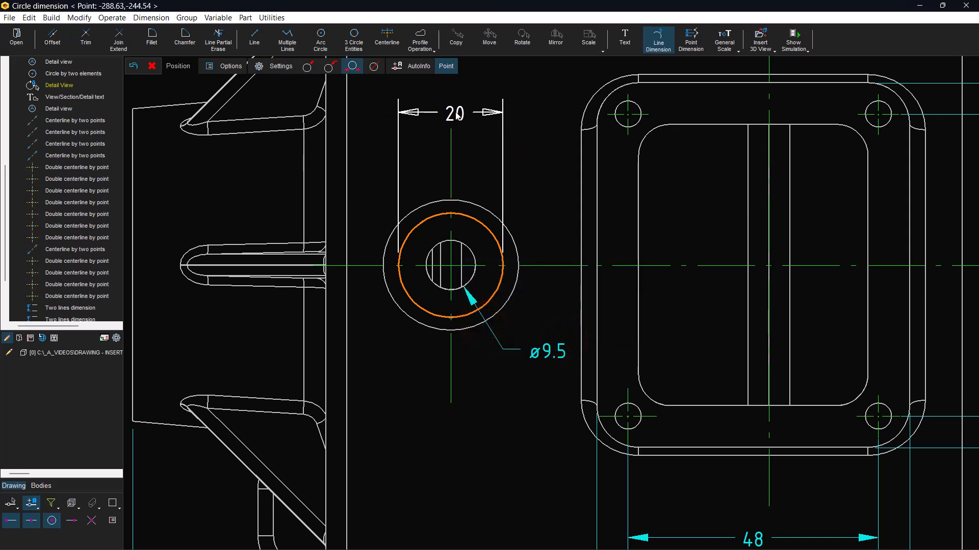
click(458, 113)
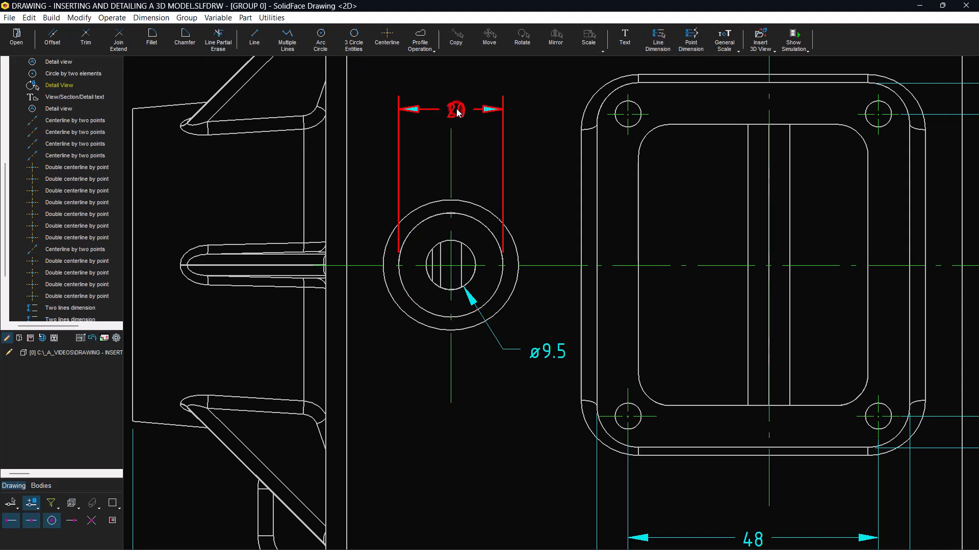
Add a radius dimension to the inner rounding at the rectangular flange's upper-left corner, placed outside the flange
click(658, 40)
click(609, 91)
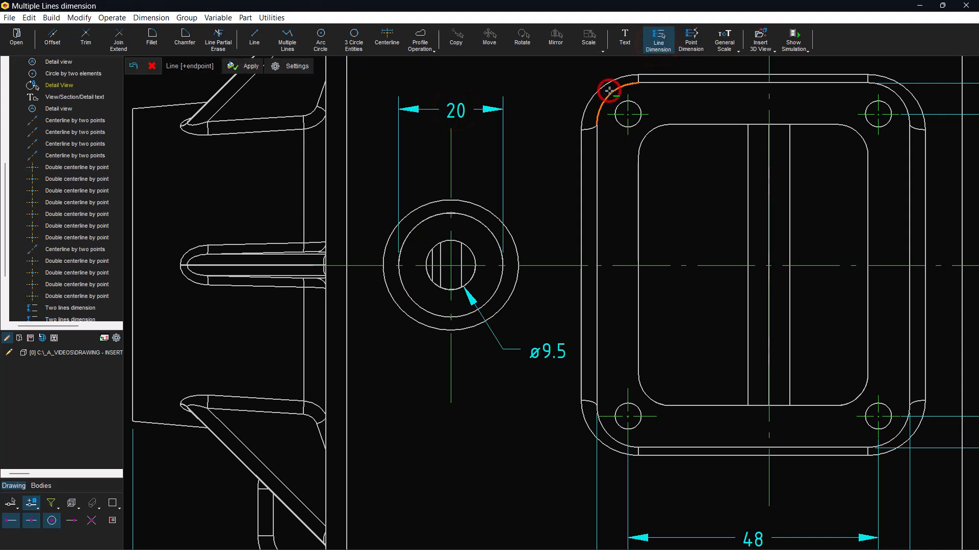
click(580, 75)
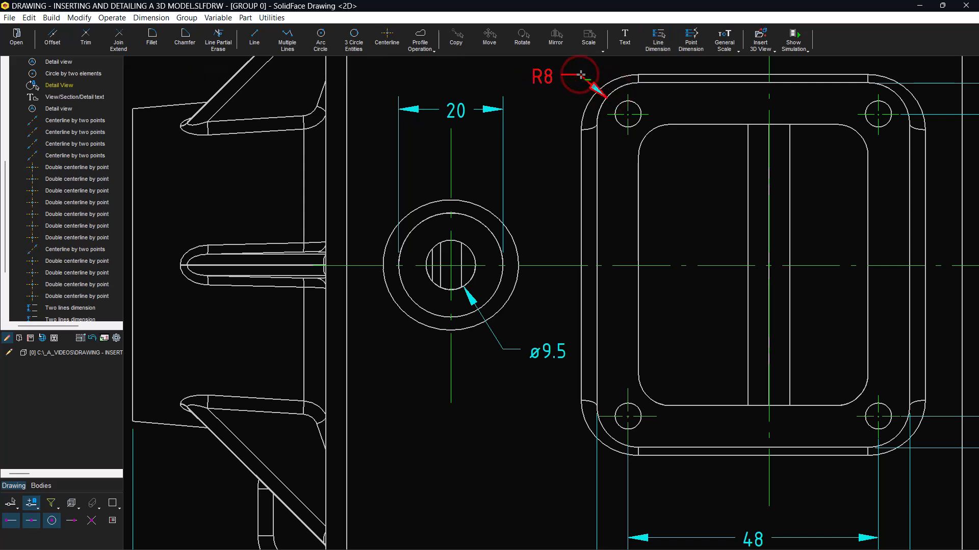
Dimension the middle rib's thickness between its two inner horizontal lines
click(658, 43)
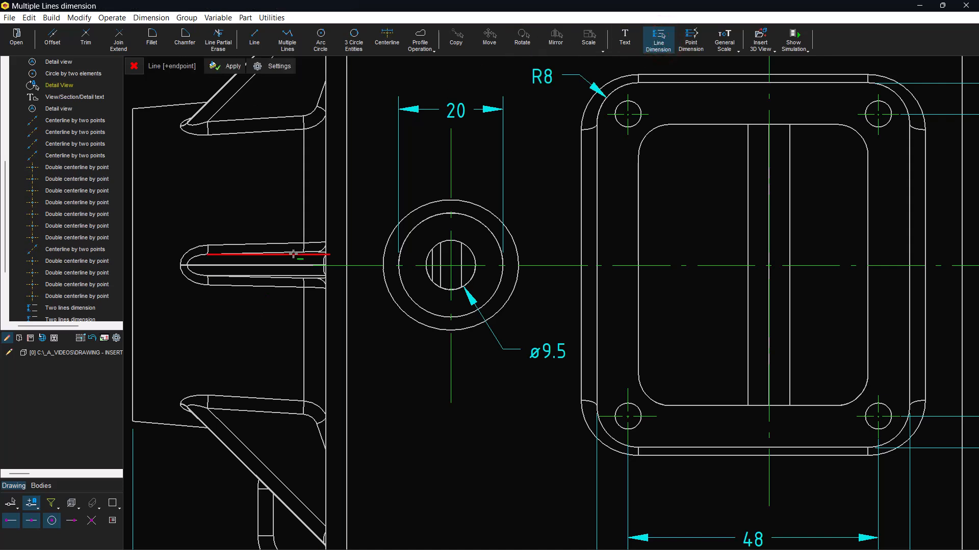
scroll(288, 252, up, 4)
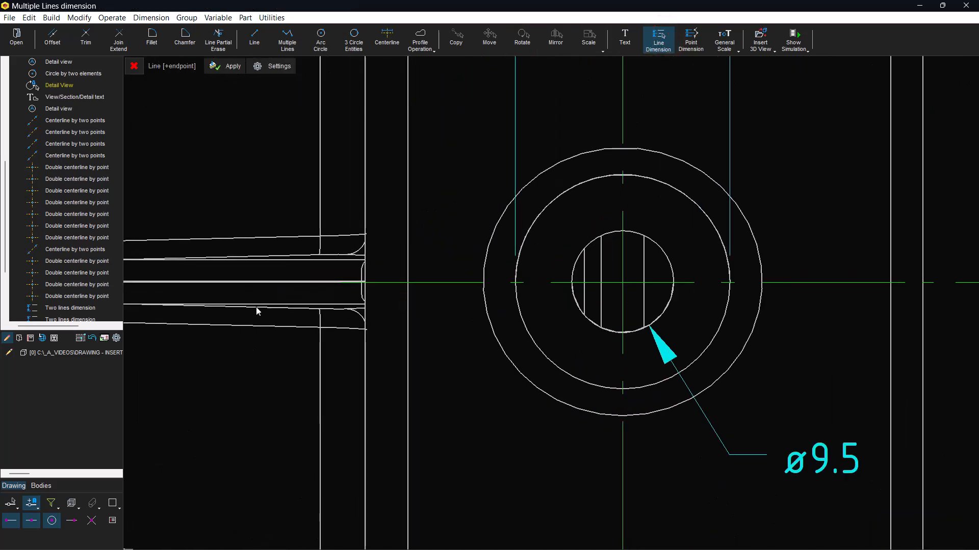
click(280, 259)
click(255, 304)
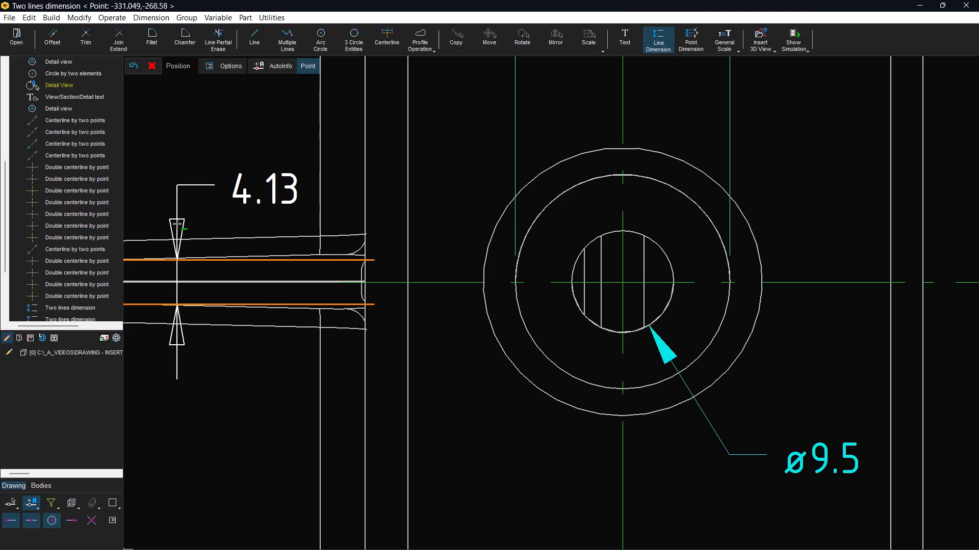
click(177, 223)
Begin a line dimension on the top horizontal edge of the housing's main body
scroll(561, 469, down, 2)
mouse_move(547, 445)
middle_down()
mouse_move(530, 415)
mouse_move(497, 398)
mouse_move(493, 423)
mouse_move(509, 383)
middle_up()
mouse_move(527, 282)
middle_down()
mouse_move(490, 389)
mouse_move(444, 436)
middle_up()
scroll(450, 432, up, 2)
scroll(451, 431, down, 3)
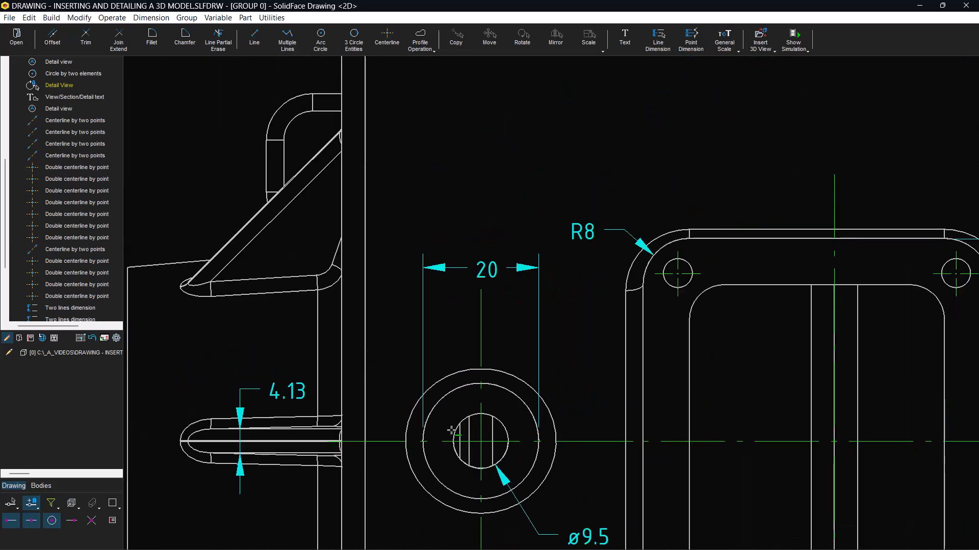
scroll(451, 431, down, 2)
middle_drag(545, 277, 503, 330)
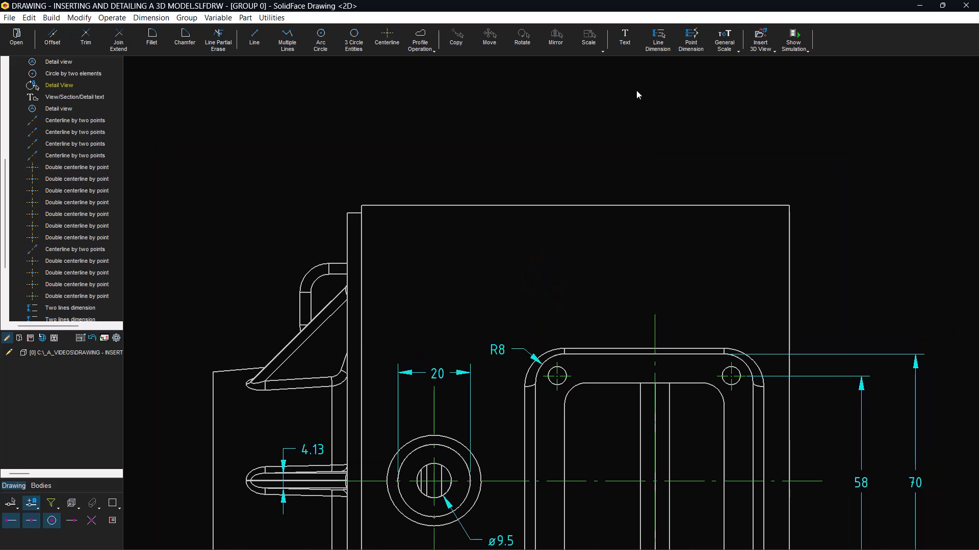
click(655, 38)
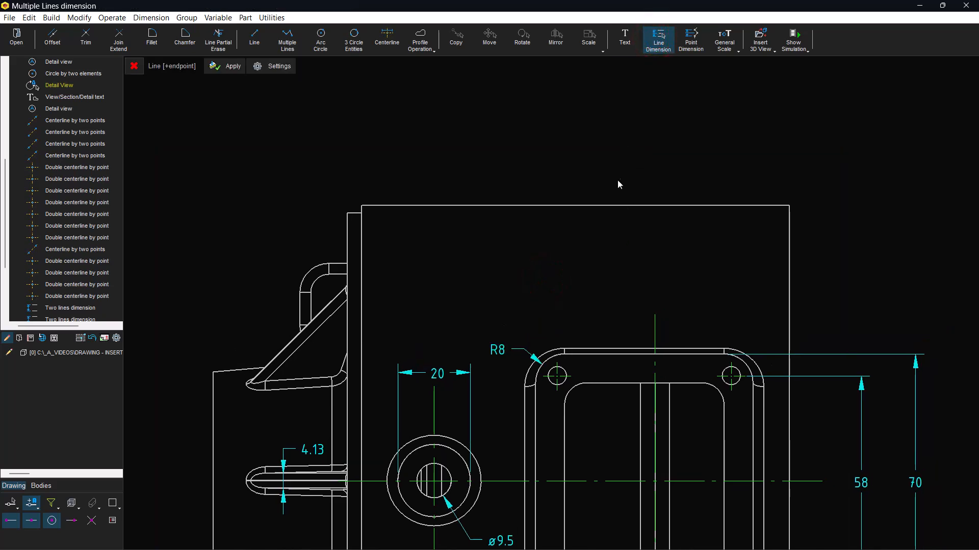
click(616, 204)
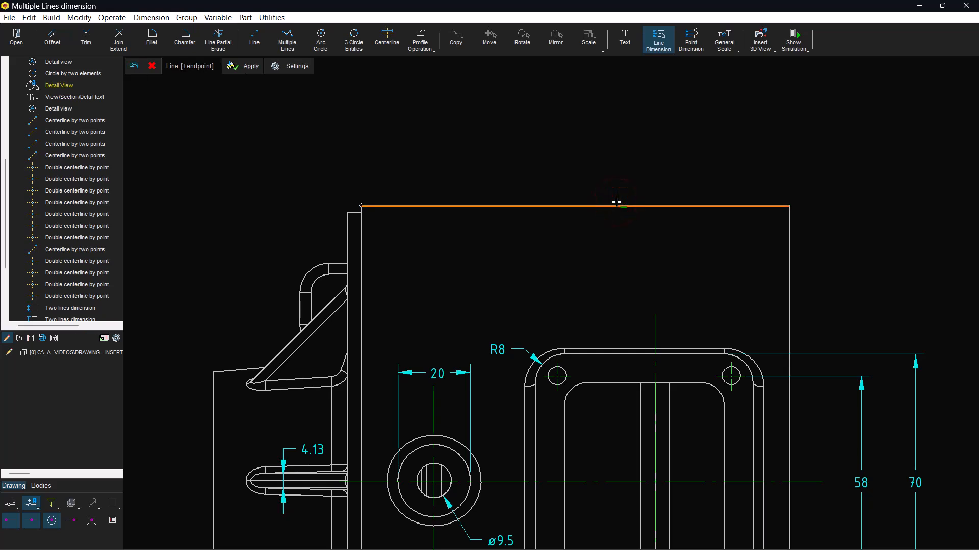
right_click(617, 203)
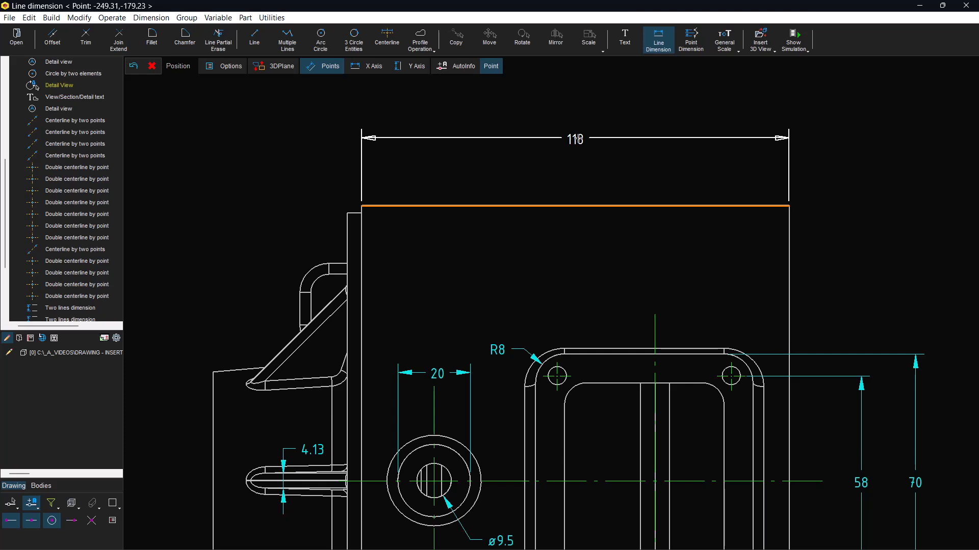
Give the top-edge dimension tolerances of 0.03 and 0.01 in its dimension options
click(207, 70)
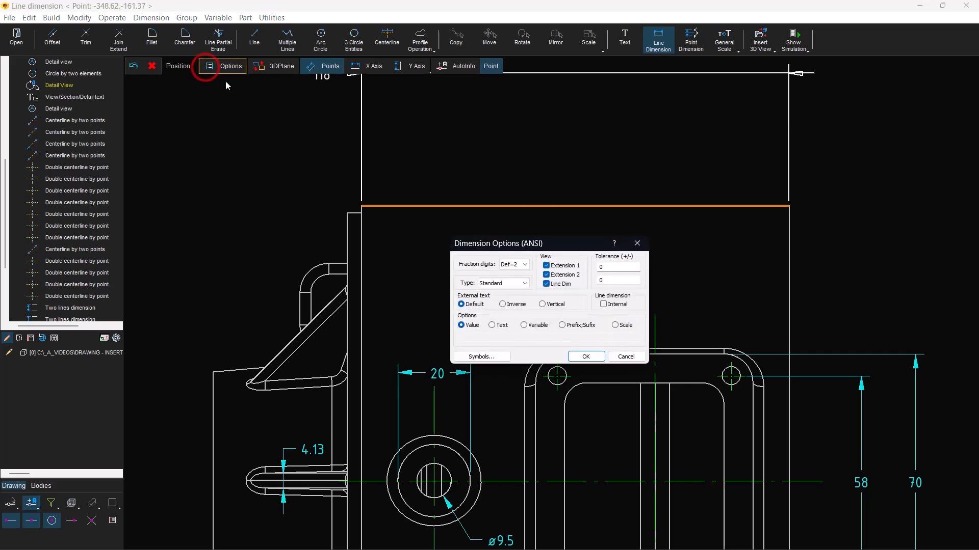
click(525, 269)
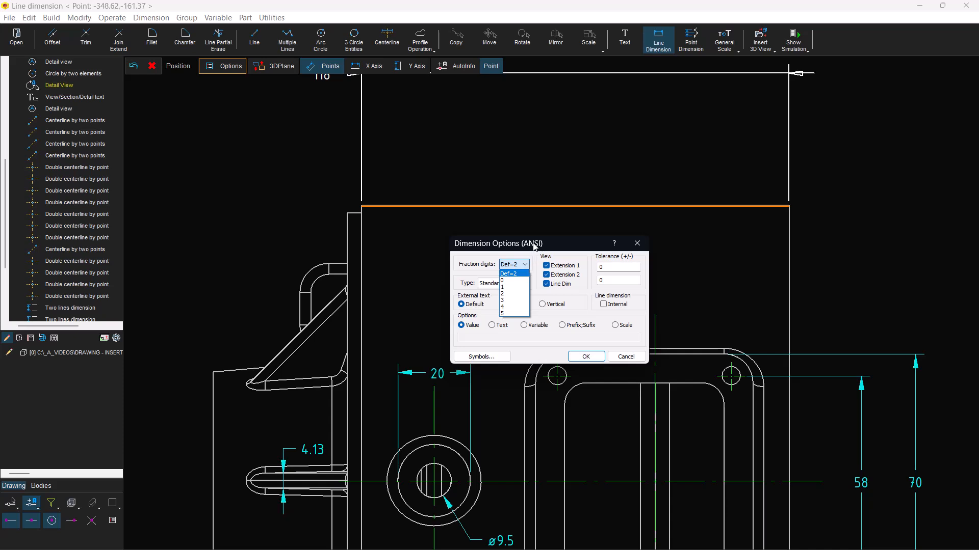
click(534, 245)
click(526, 285)
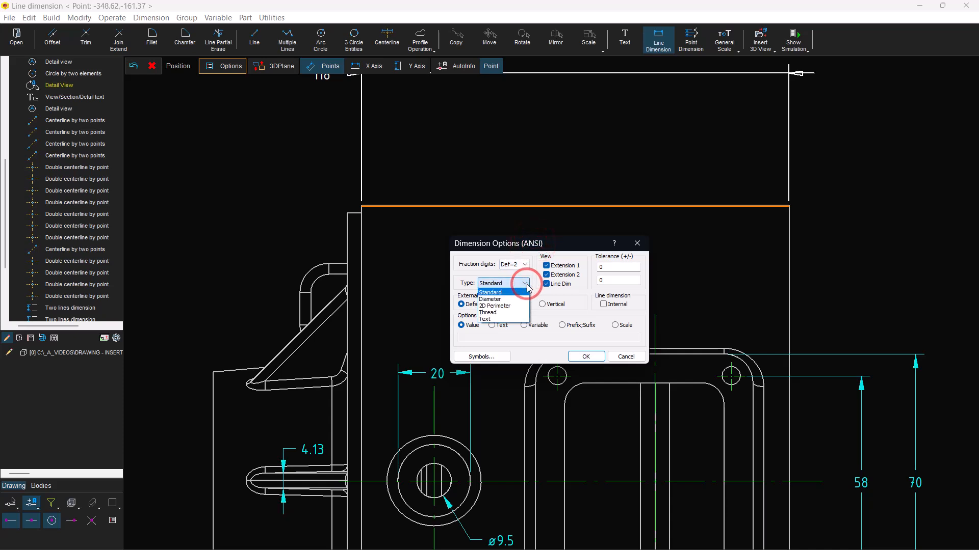
click(558, 244)
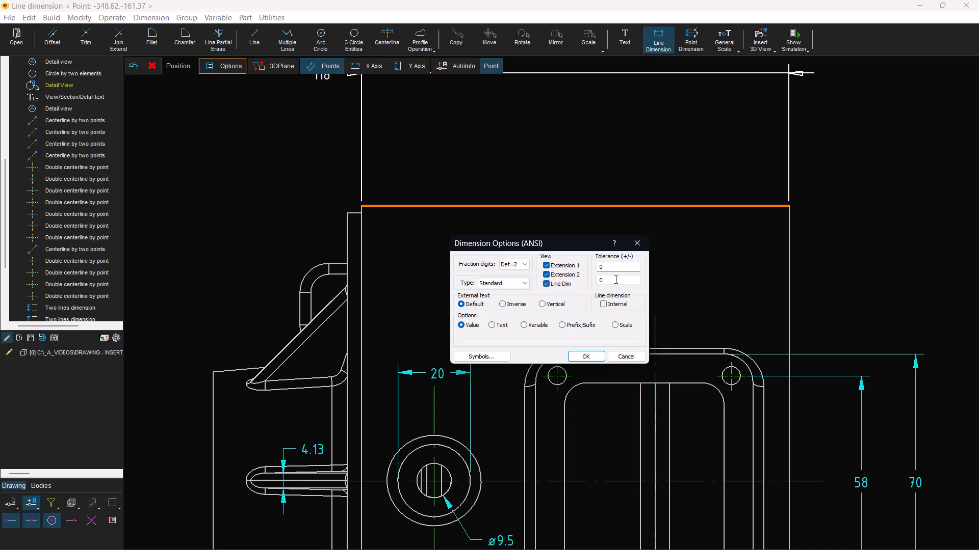
text(.03 +0.01)
click(586, 356)
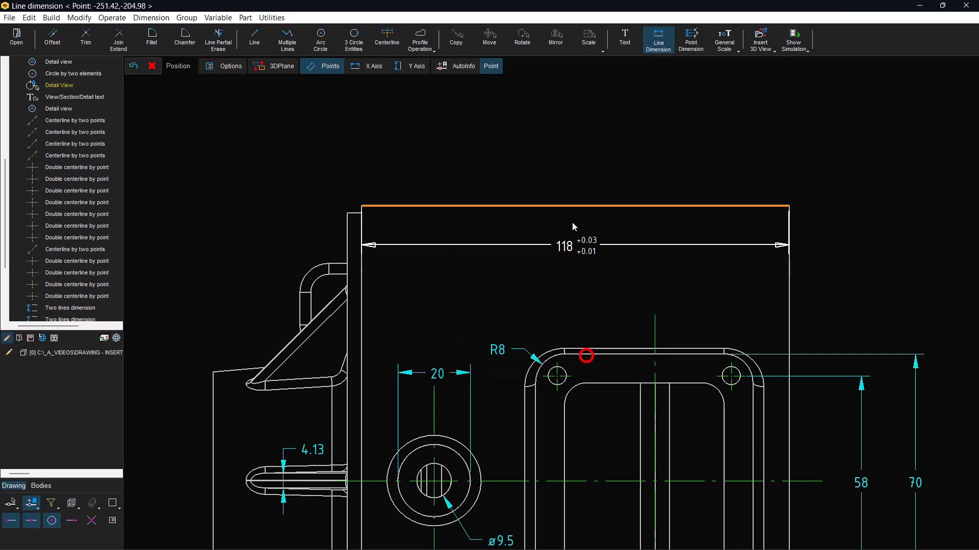
Replace the top-edge dimension's value with the custom text "Text"
click(227, 67)
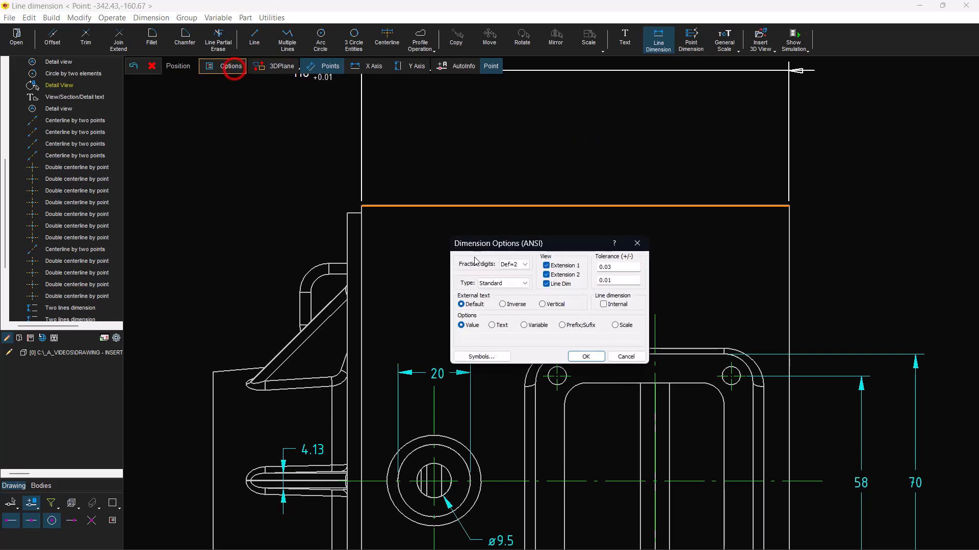
click(505, 326)
click(504, 337)
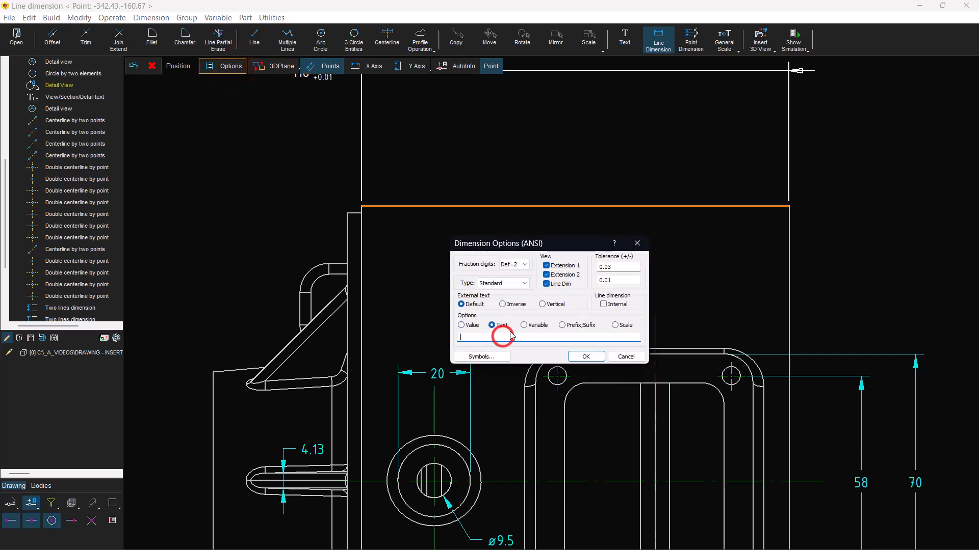
click(582, 356)
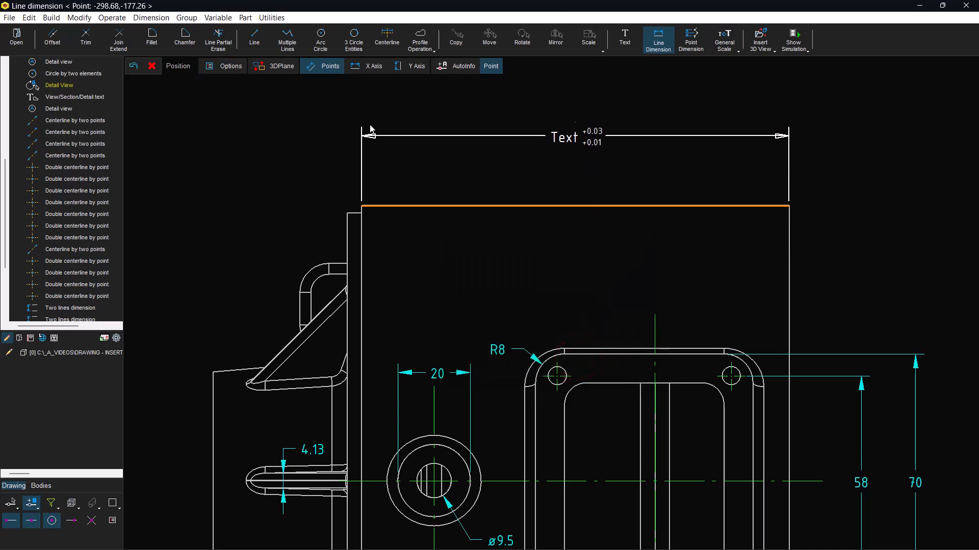
Clear both tolerances of the top-edge dimension and give its value the prefix PRE and suffix SUF
click(227, 66)
double_click(616, 265)
key(Delete)
drag(615, 276, 585, 276)
key(Delete)
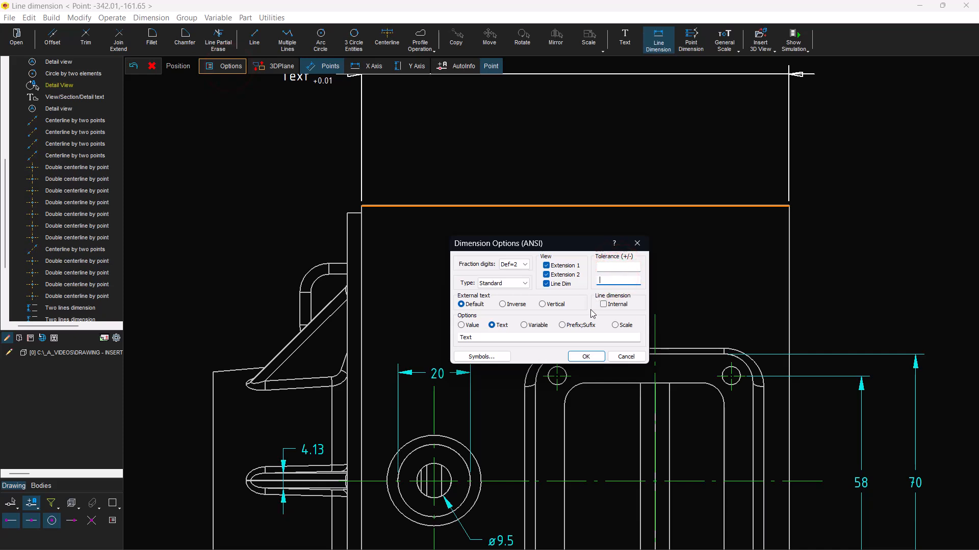
click(563, 325)
double_click(494, 338)
text(PRE;SUF)
click(577, 358)
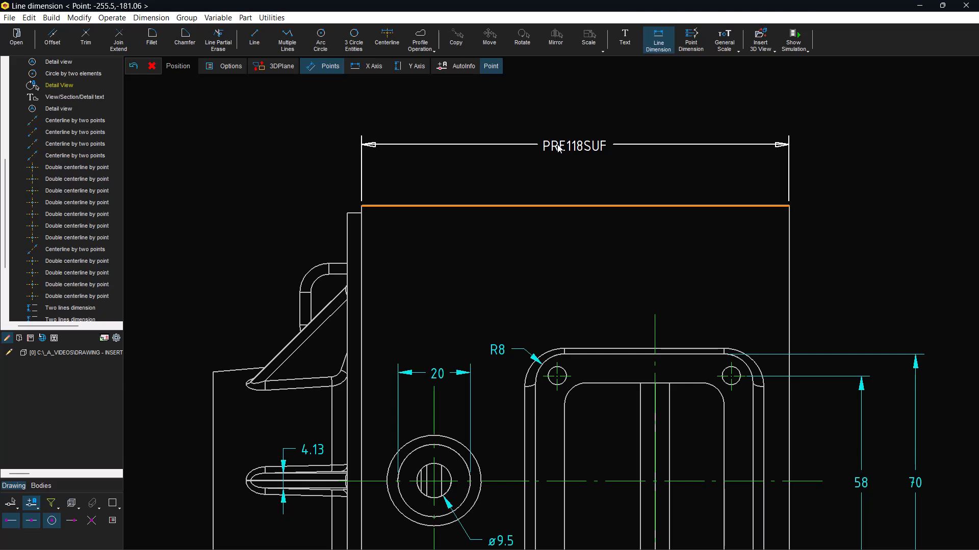
Replace the top-edge dimension's prefix and suffix with the two-line custom text LINE1 over LINE2
click(231, 66)
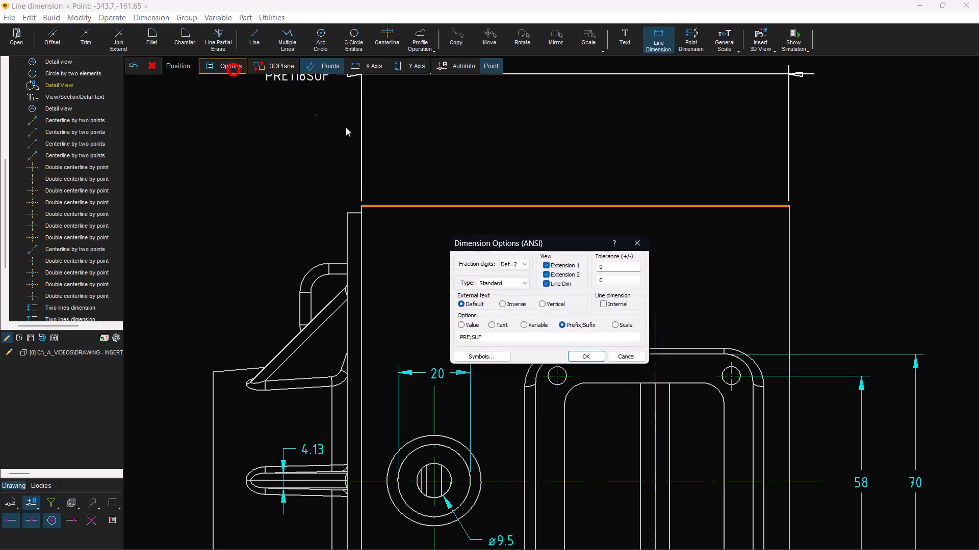
click(492, 326)
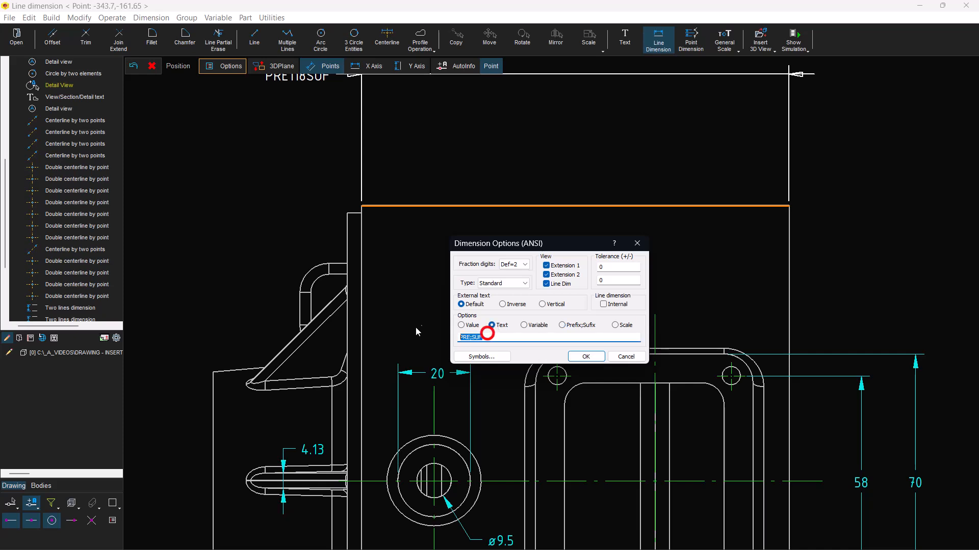
text(LINE1;LINE2)
click(586, 356)
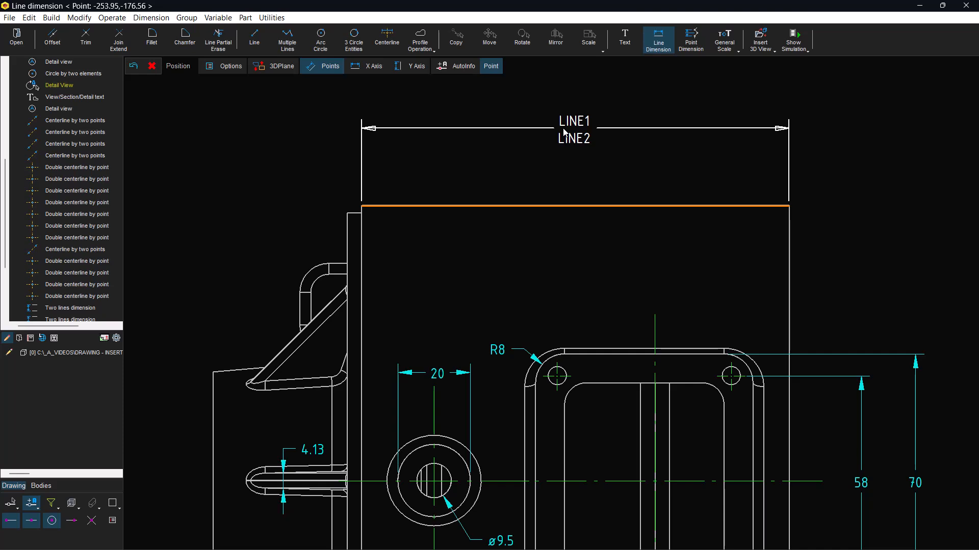
Switch the top-edge dimension back to its plain value and place it above the housing's main body
click(220, 66)
click(466, 326)
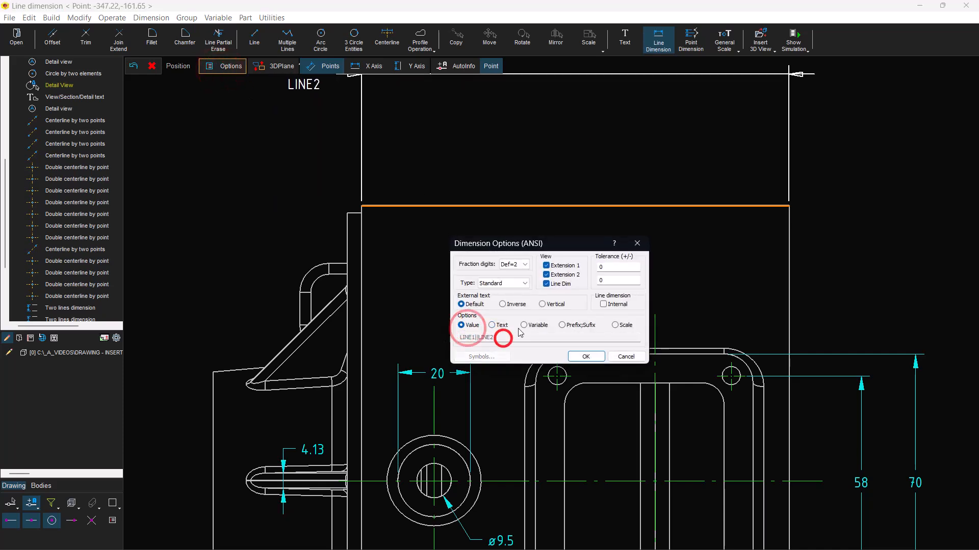
click(491, 325)
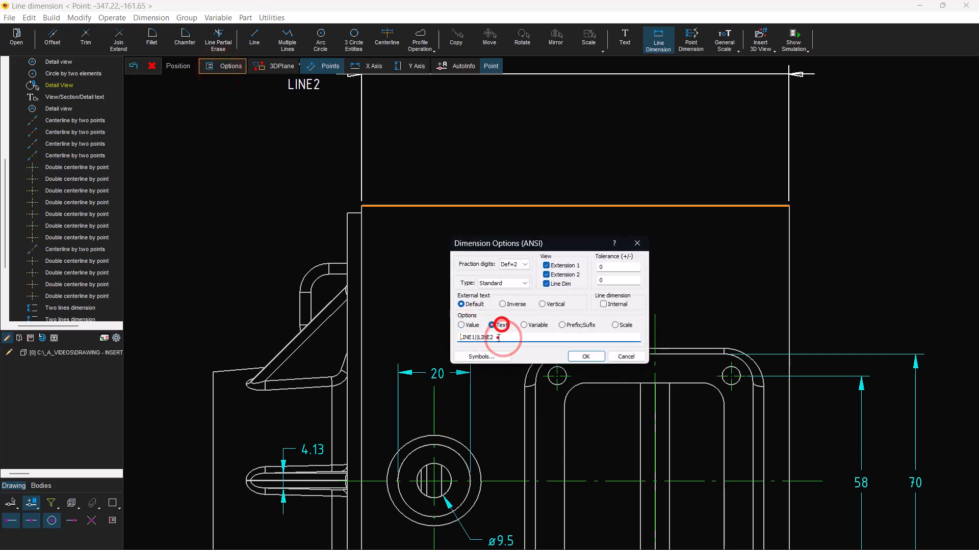
click(585, 357)
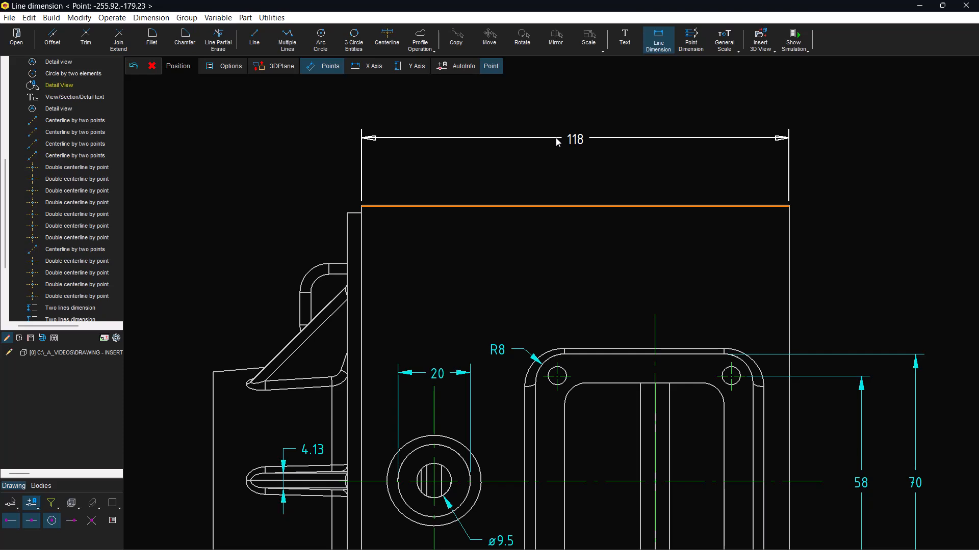
click(557, 138)
Set the default dimension properties to indicate decimal fractions with a comma (X,XX)
middle_drag(544, 369, 536, 311)
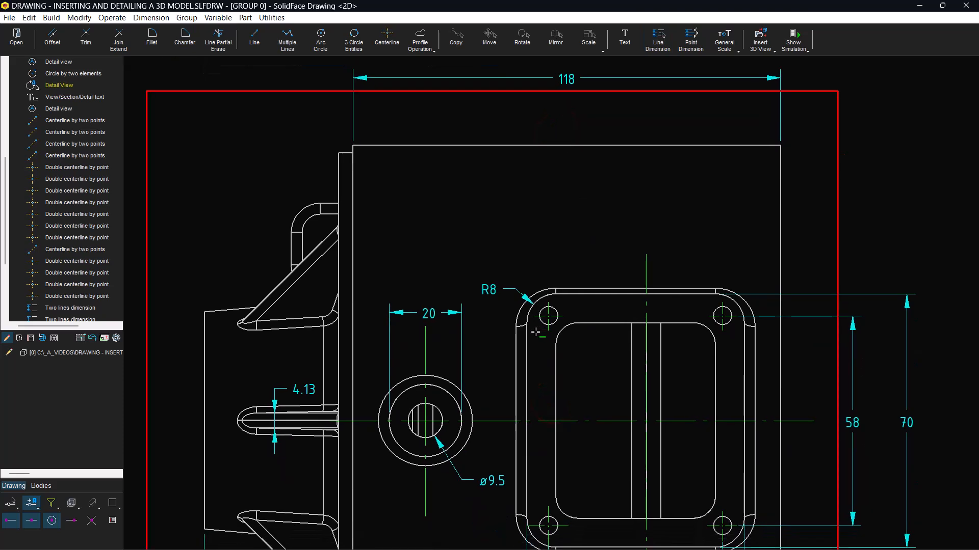
click(117, 338)
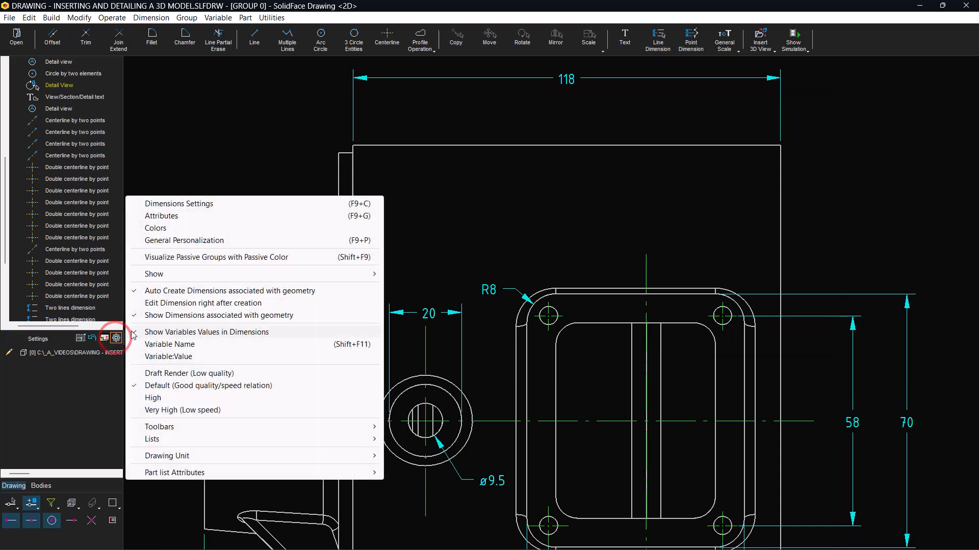
click(209, 205)
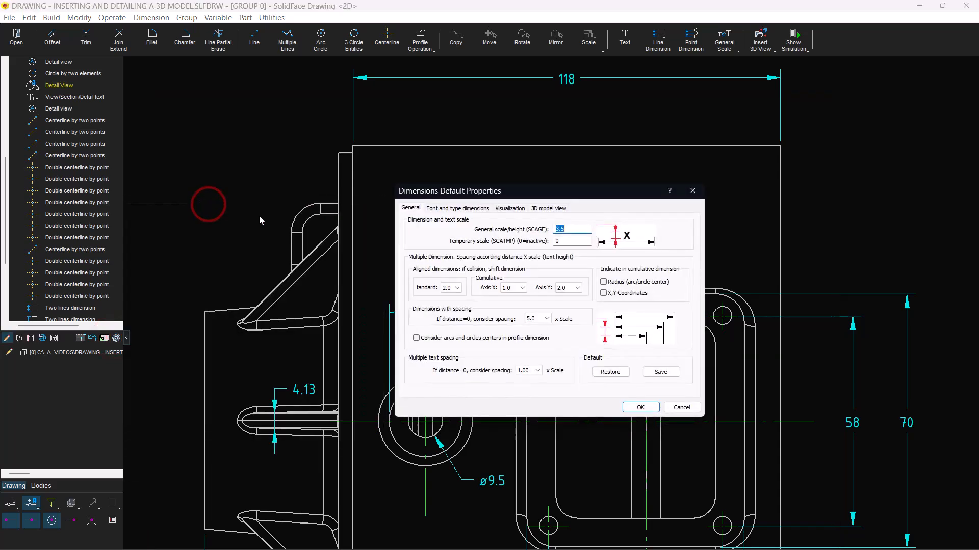
click(461, 208)
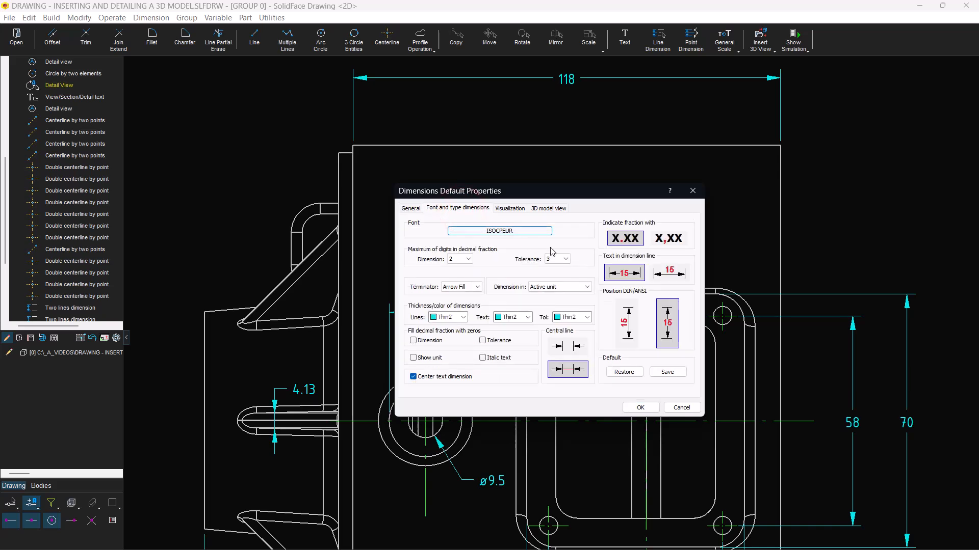
click(666, 245)
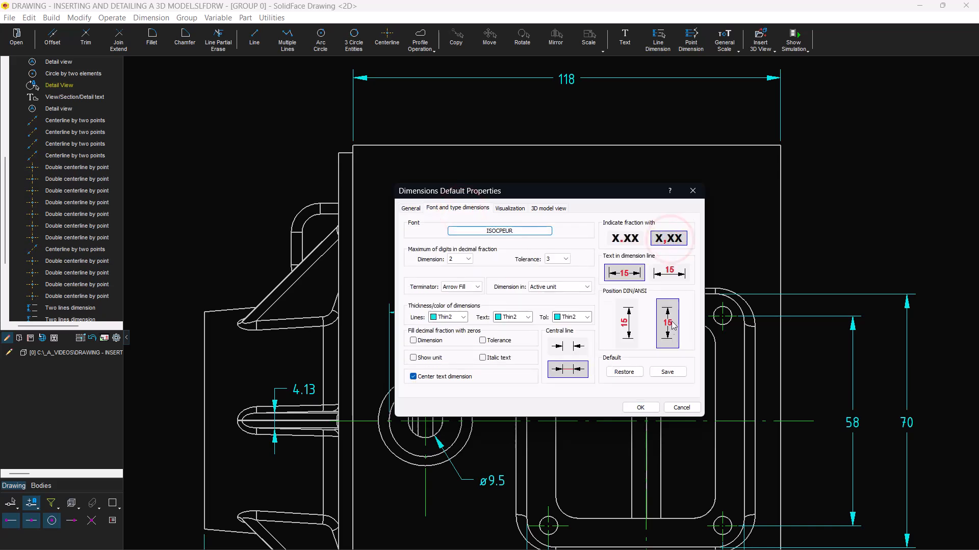
click(640, 407)
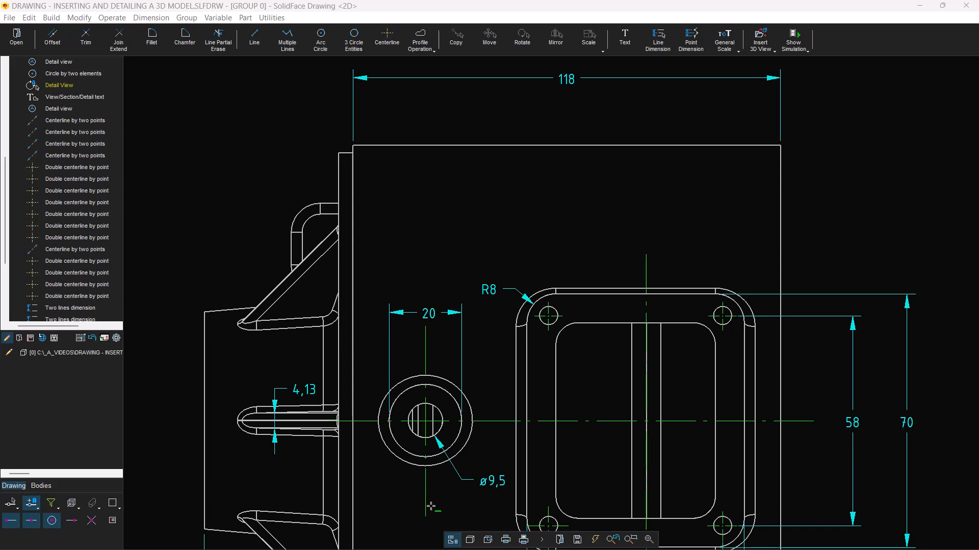
Examine the 3D model view options in the default dimension properties and leave them without changes
click(114, 339)
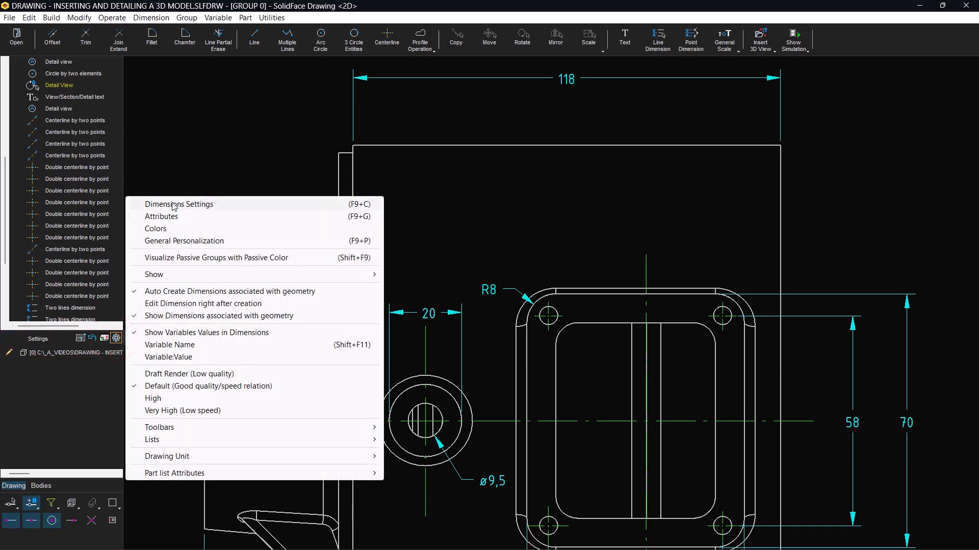
click(171, 204)
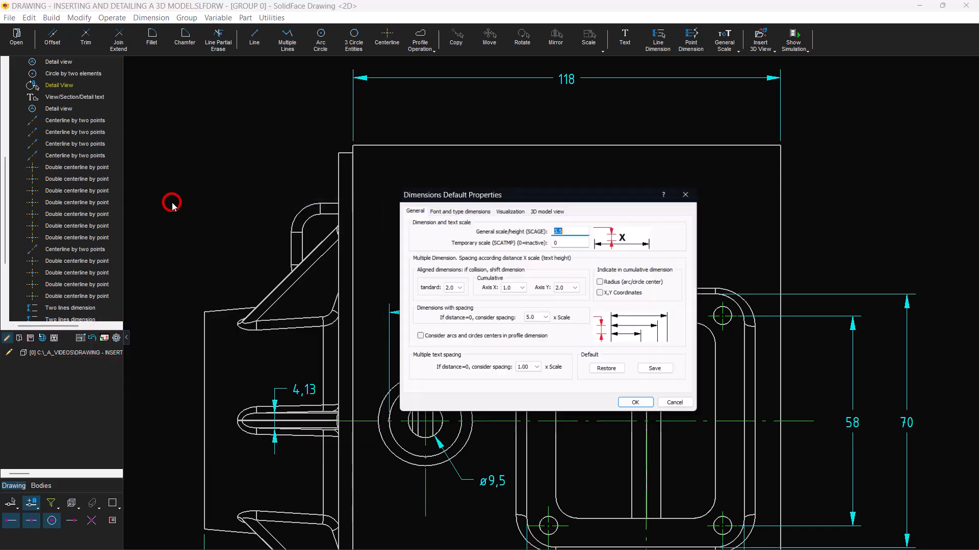
click(553, 209)
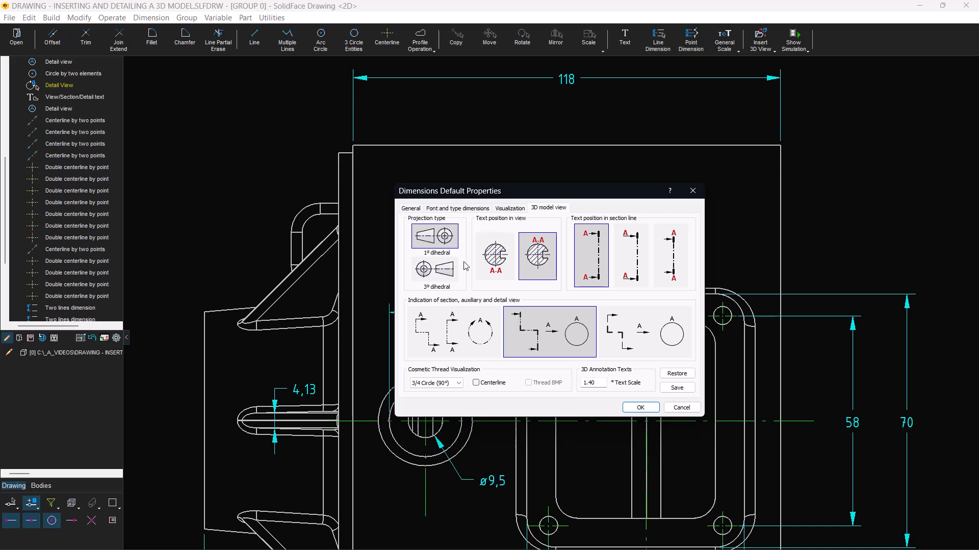
click(673, 408)
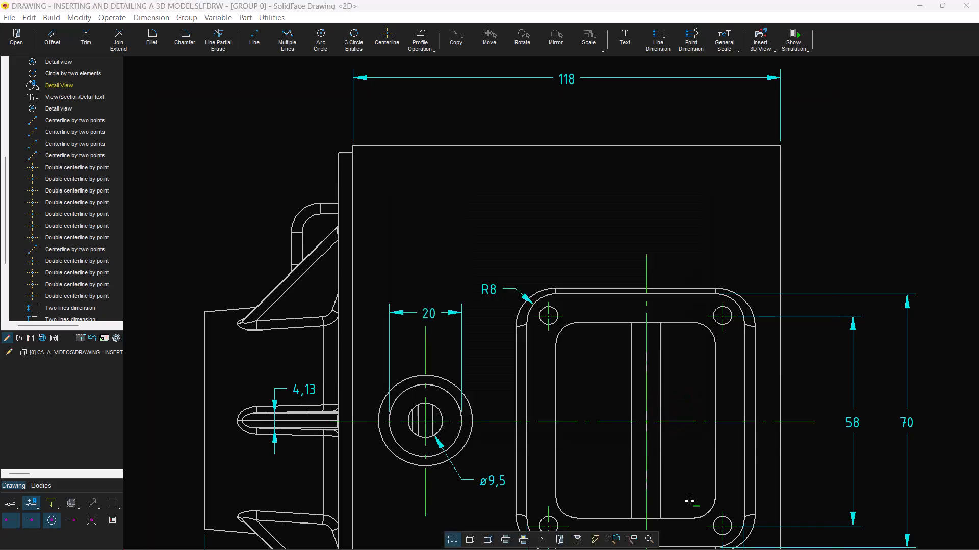
Open the housing component of the drawing as a 3D part
click(646, 544)
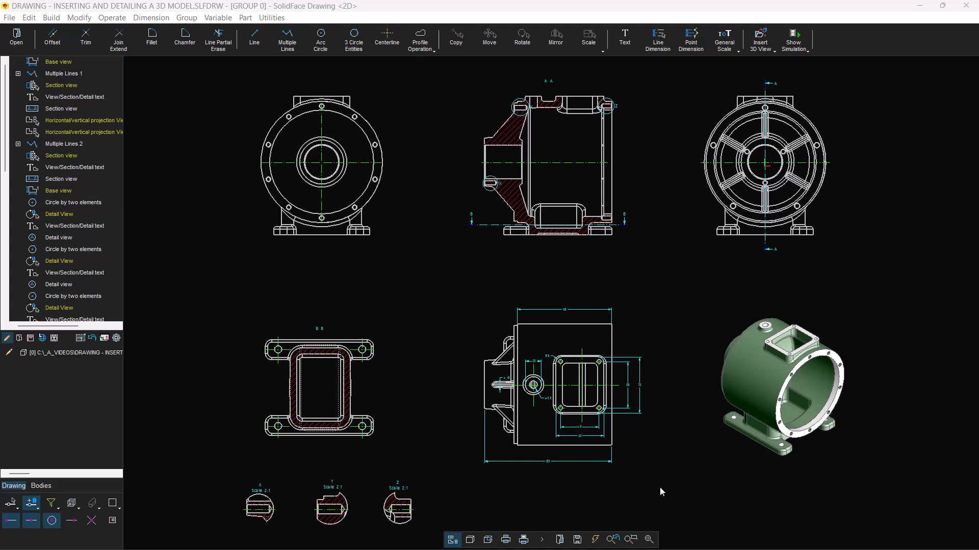
click(84, 352)
right_click(85, 352)
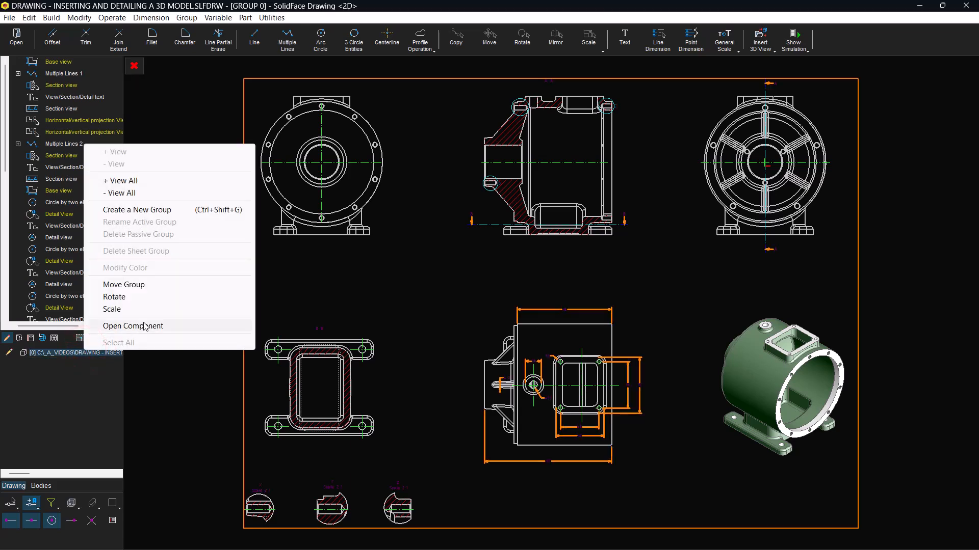
click(134, 326)
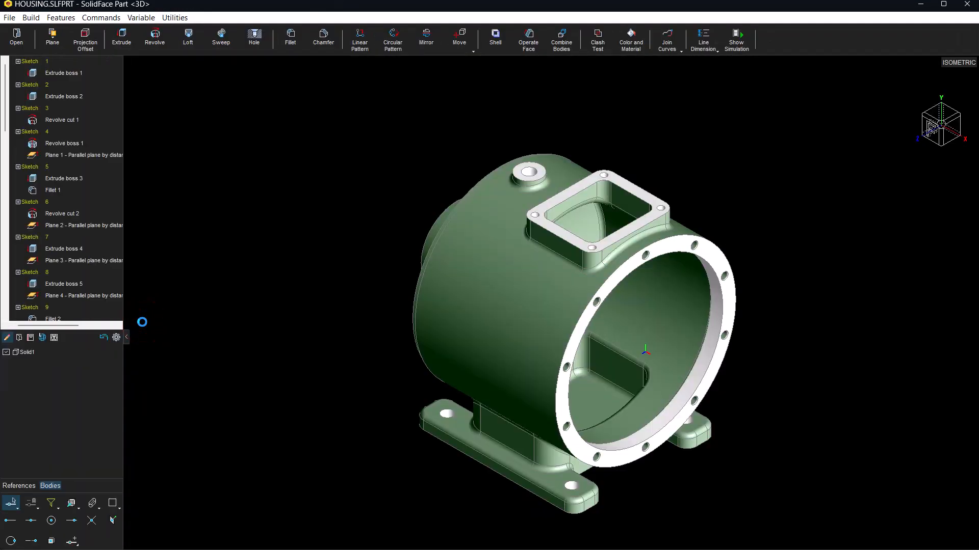
Display the housing as a wireframe with dashed hidden lines
click(92, 503)
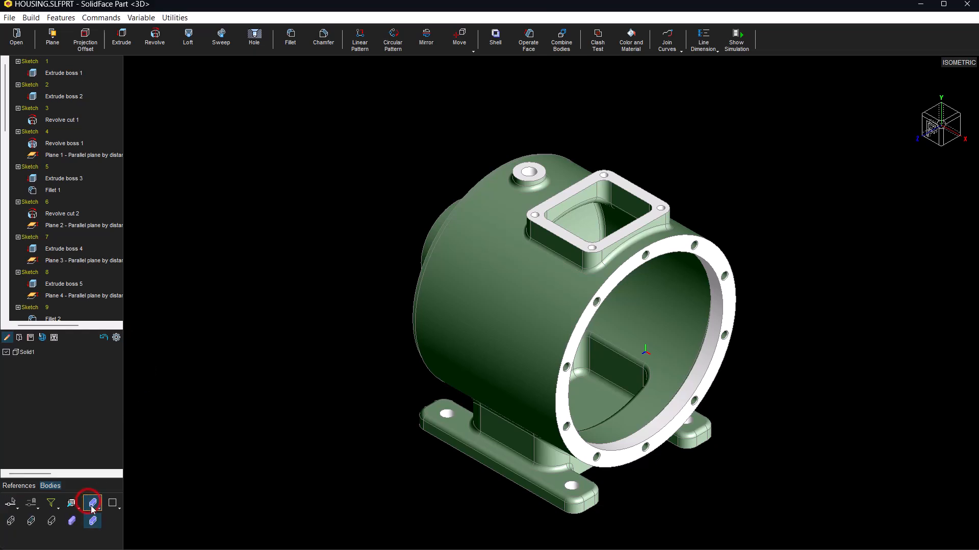
click(32, 520)
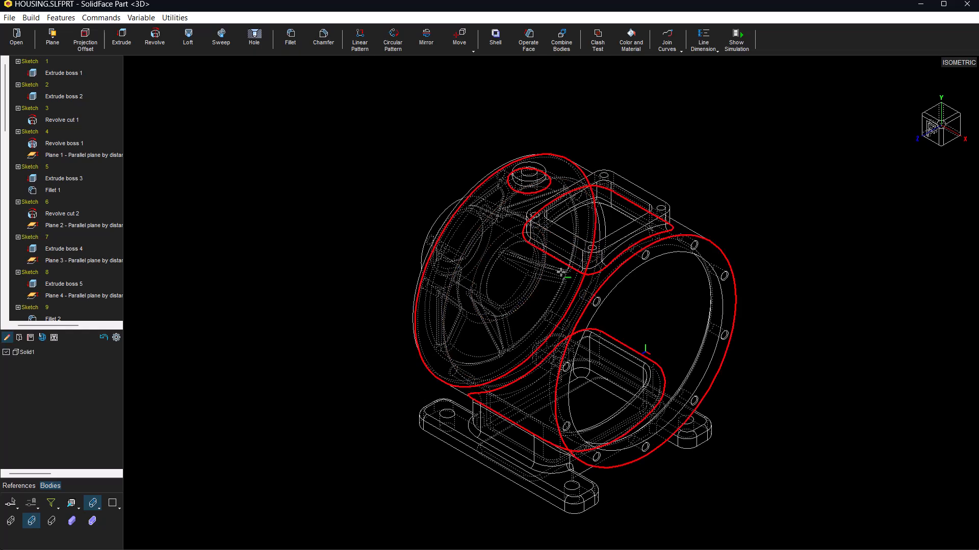
scroll(561, 273, up, 2)
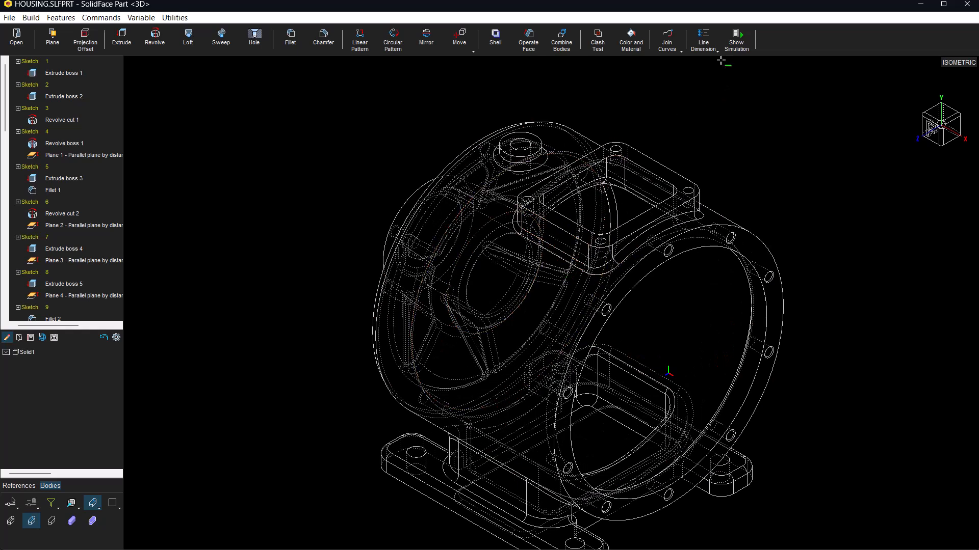
Add a two-point dimension between the centers of the circular edges at the housing body's front and rear ends, placed above the body
click(700, 39)
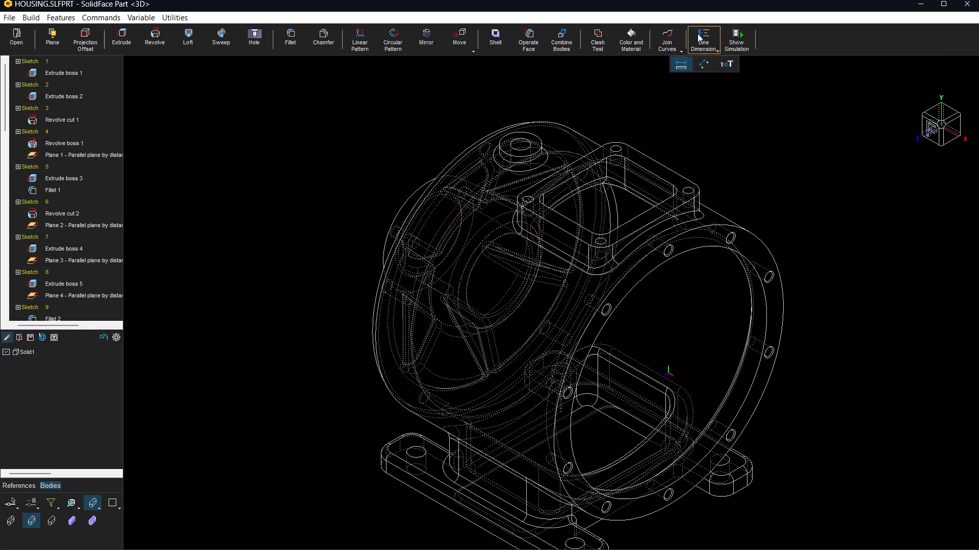
click(703, 64)
right_click(717, 111)
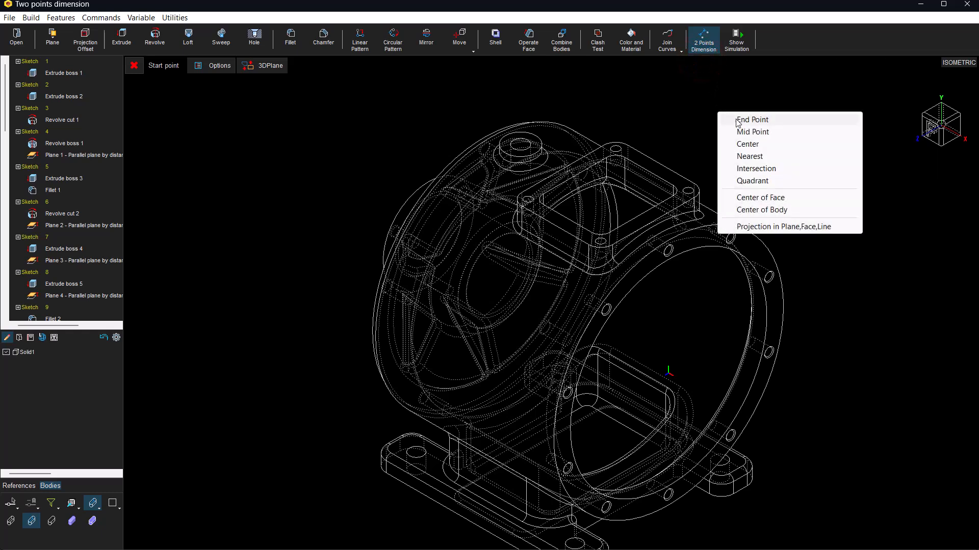
click(738, 139)
click(704, 229)
right_click(372, 163)
click(410, 7)
middle_drag(356, 121, 459, 193)
mouse_move(565, 179)
middle_down()
mouse_move(485, 224)
mouse_move(568, 180)
middle_up()
right_click(620, 129)
click(650, 161)
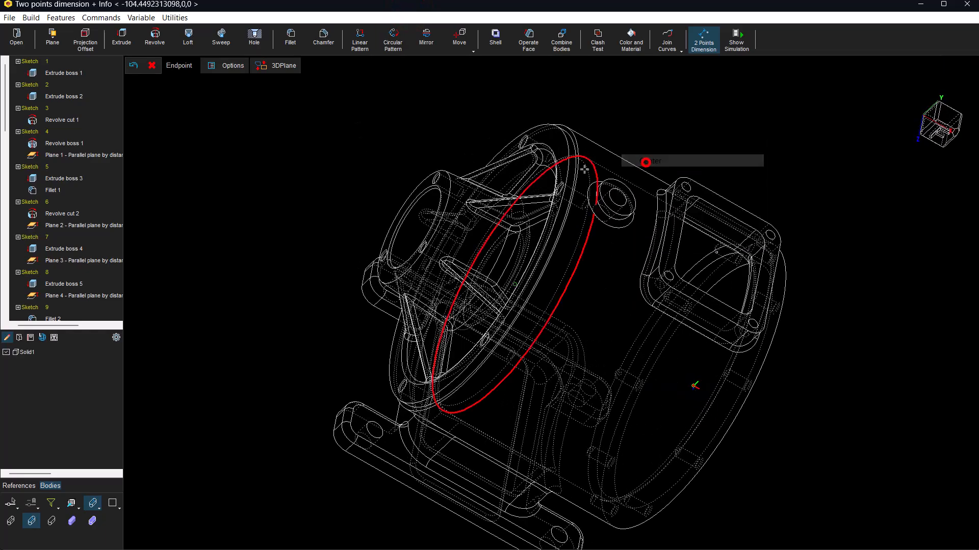
click(581, 175)
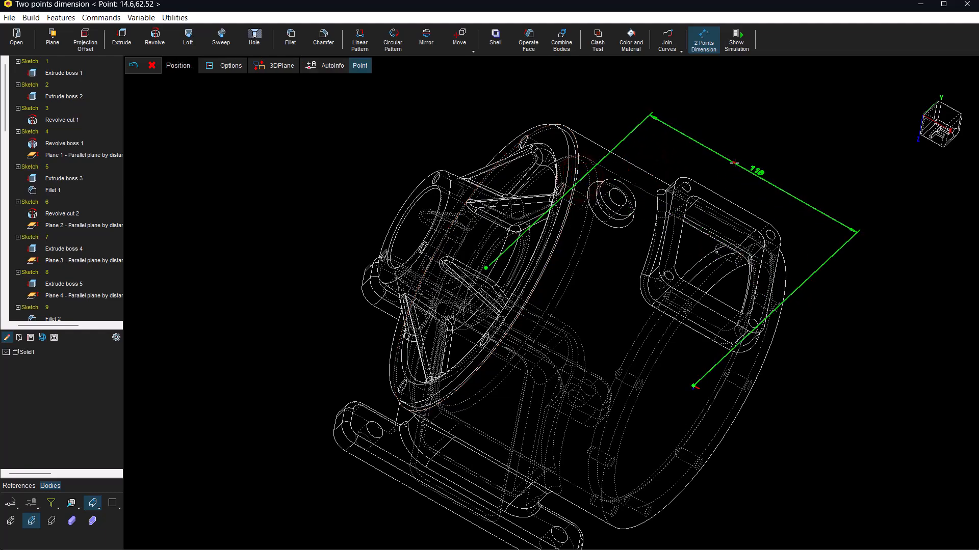
click(734, 160)
Return the housing to the shaded display with visible edges
middle_drag(734, 160, 723, 189)
middle_drag(634, 229, 612, 281)
click(655, 539)
mouse_move(620, 369)
middle_down()
mouse_move(621, 378)
mouse_move(579, 355)
middle_up()
click(92, 521)
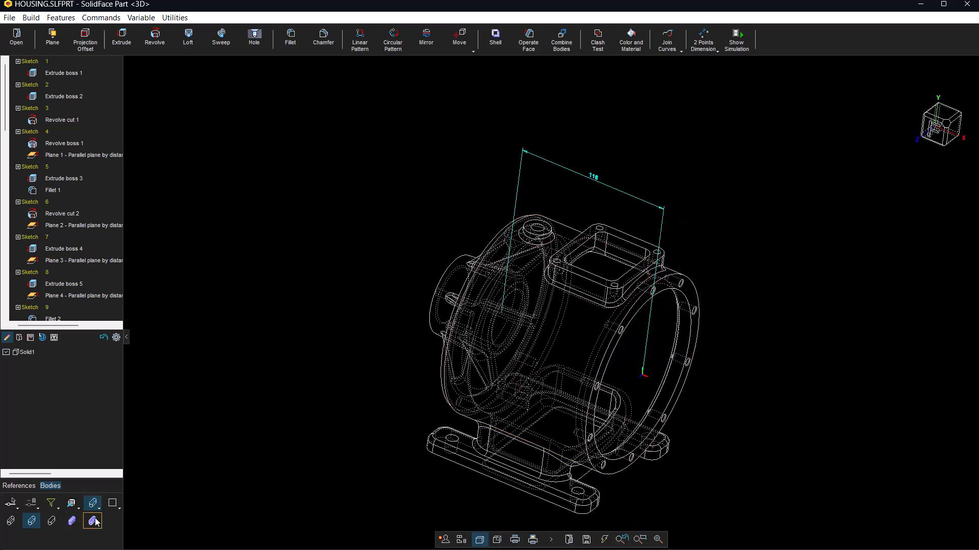
Add a diameter dimension to the outer circle of the small round boss on top of the housing
scroll(538, 274, up, 3)
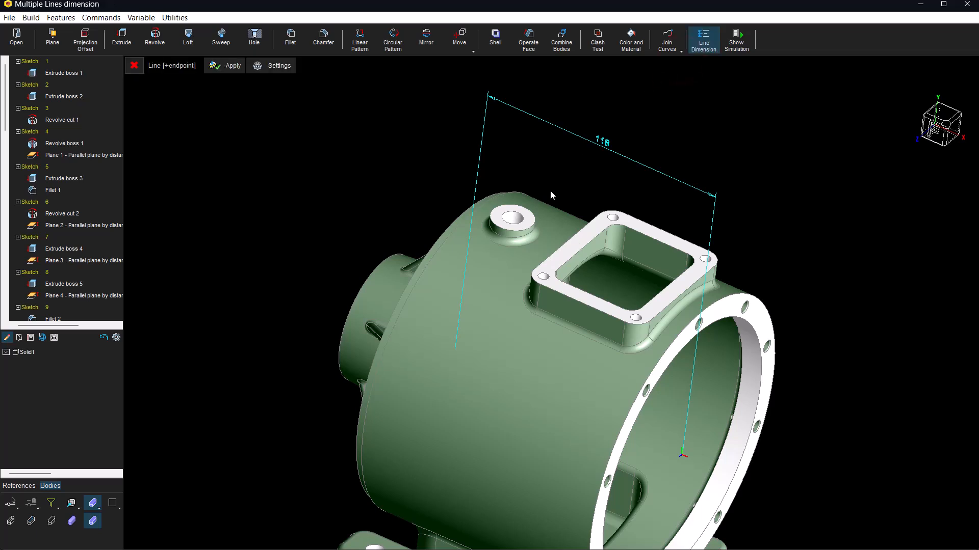
click(533, 216)
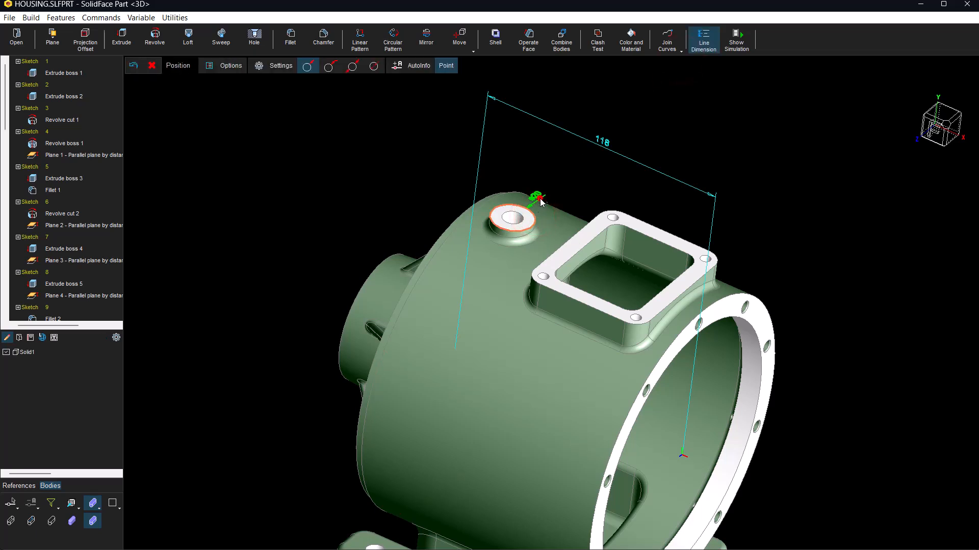
click(541, 203)
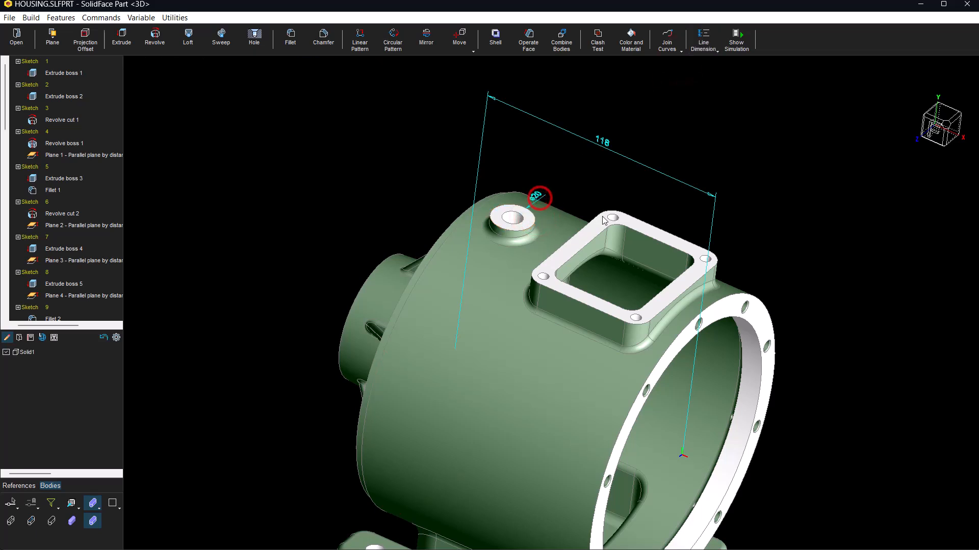
Add a diameter dimension to the rear corner hole of the rectangular flange on top of the housing
click(697, 50)
scroll(624, 215, up, 4)
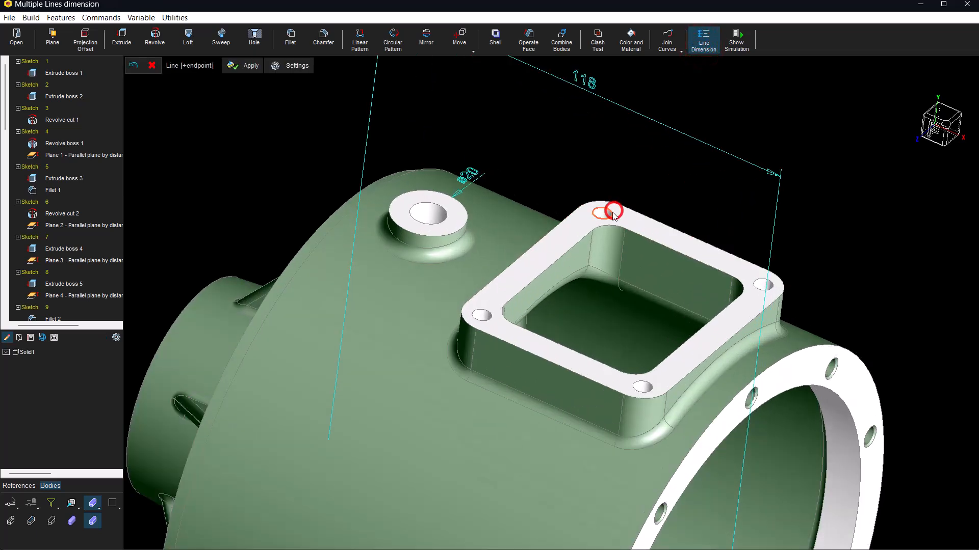
click(613, 214)
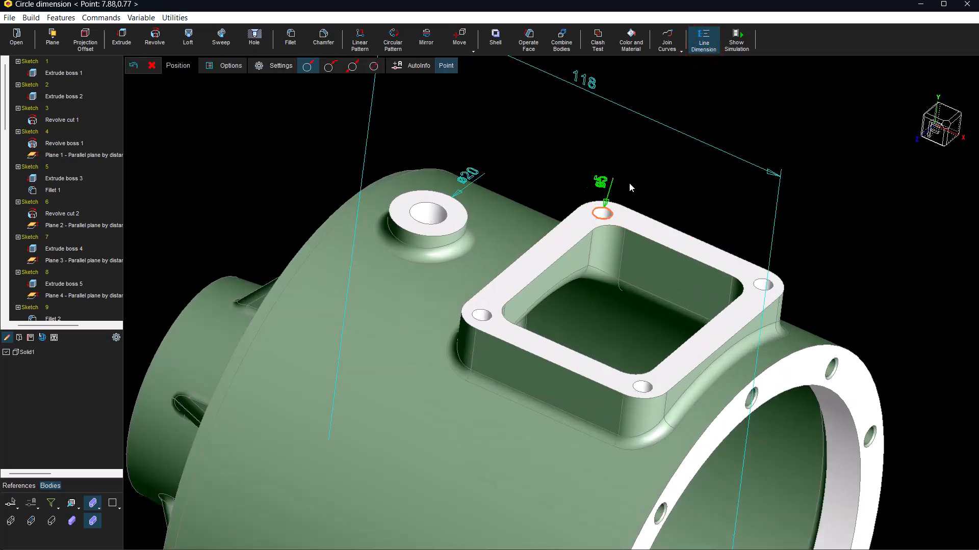
click(641, 197)
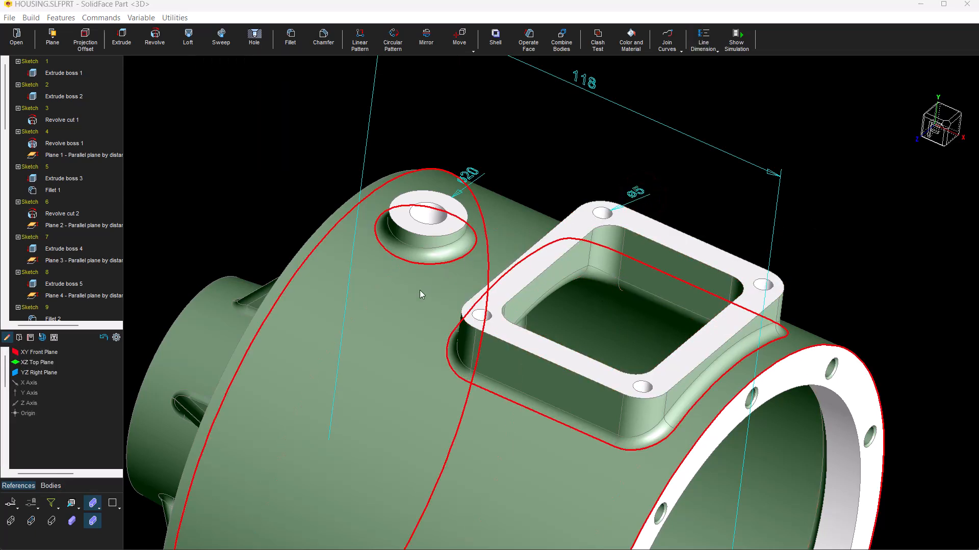
Set the extrusion distance of the housing's large cylindrical body to 125 and apply the change
click(415, 295)
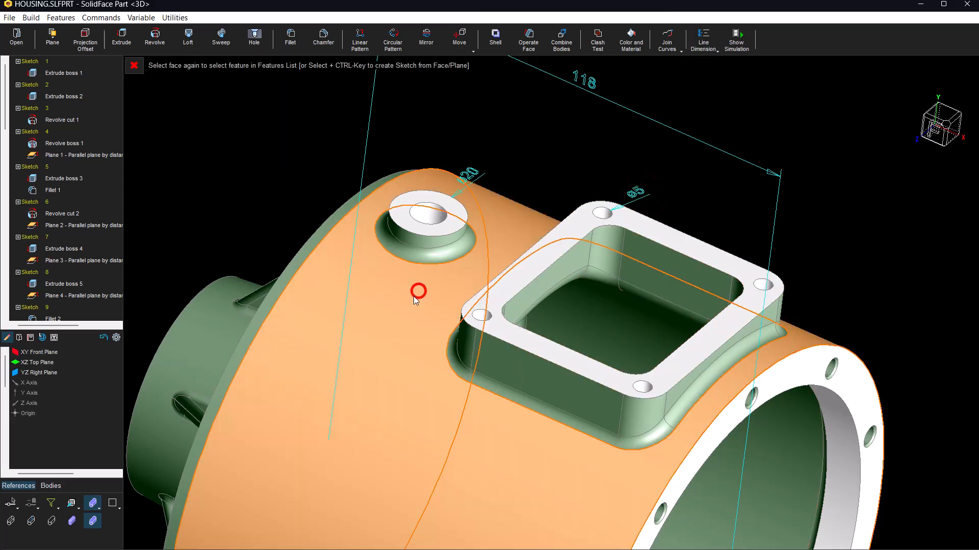
click(96, 74)
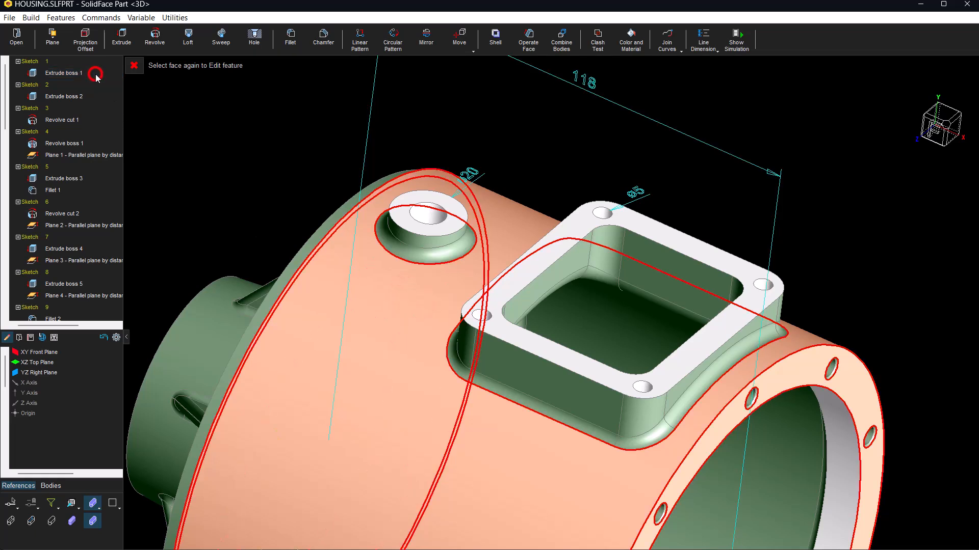
click(406, 308)
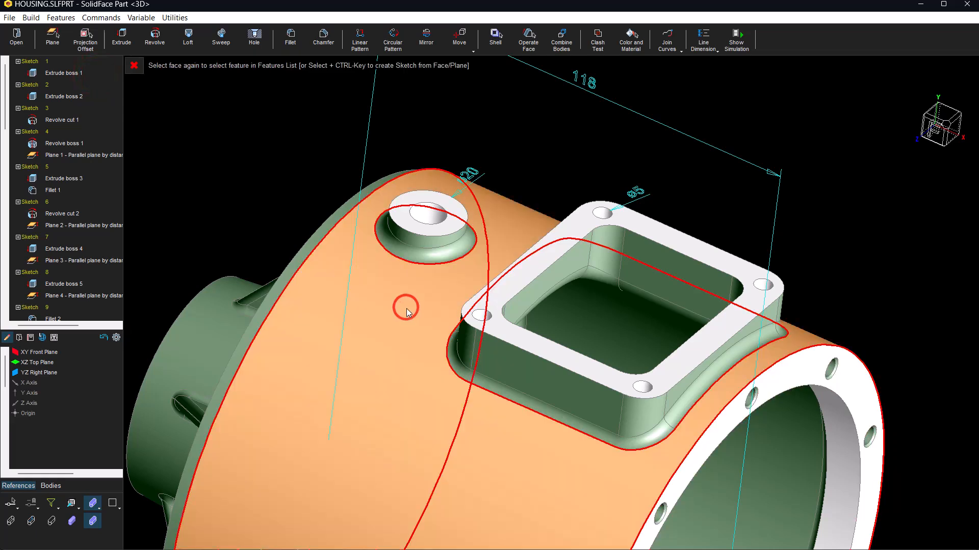
click(405, 308)
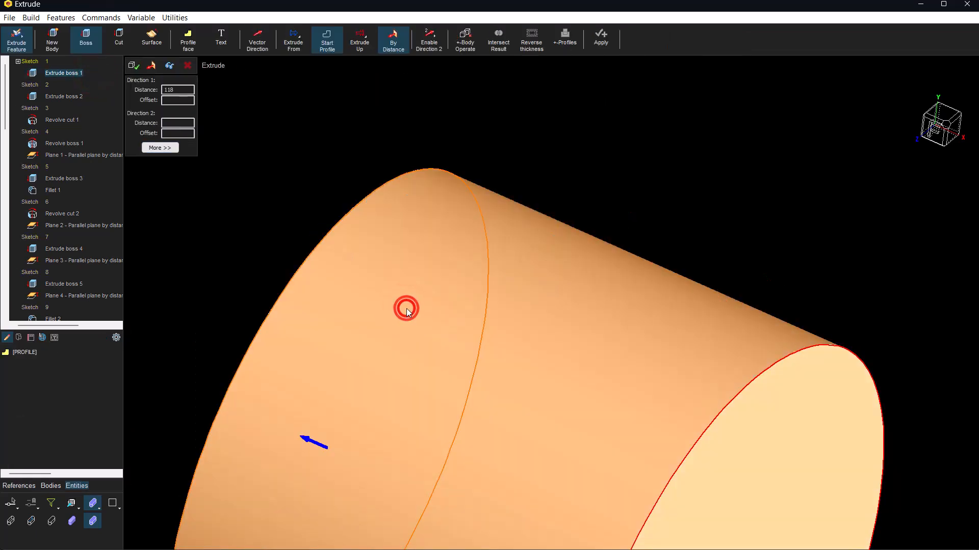
double_click(178, 89)
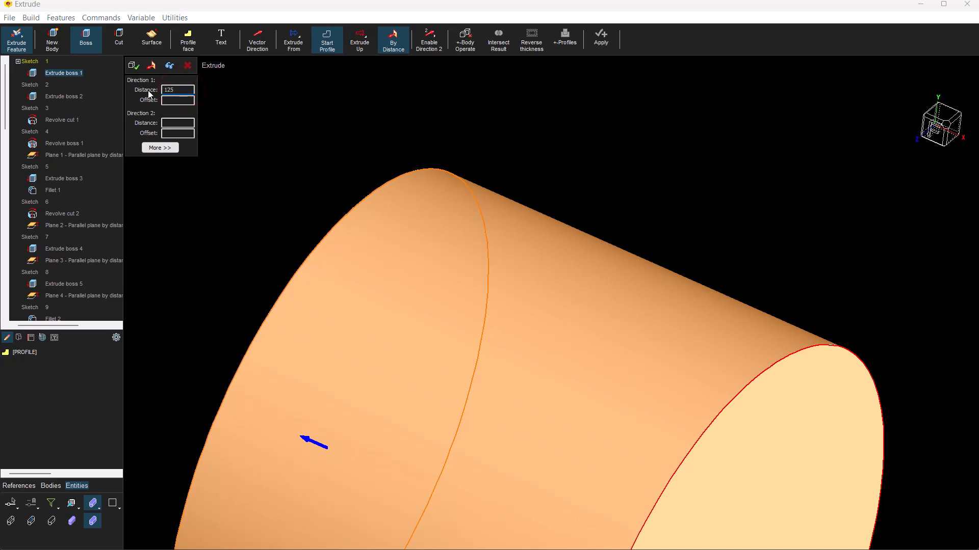
click(134, 66)
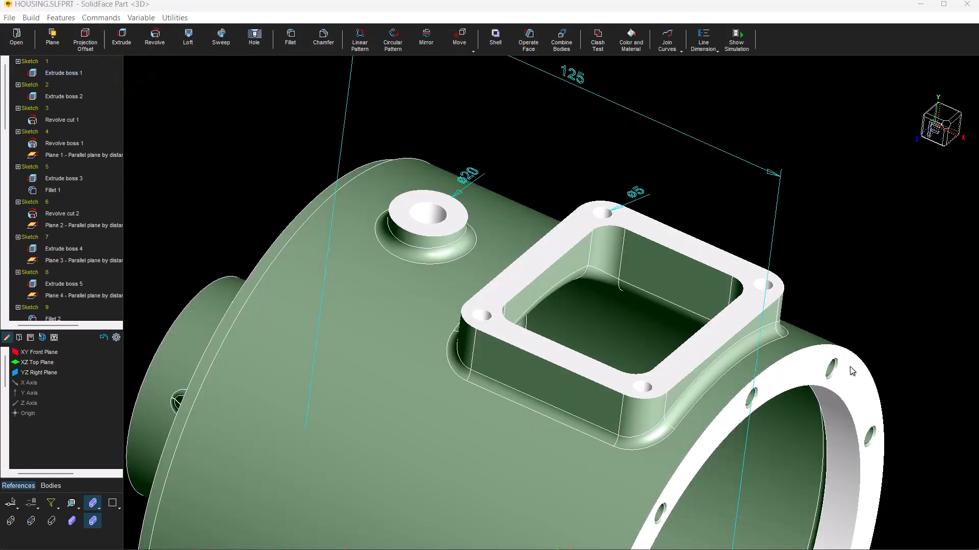
Switch to the 2D drawing and add a horizontal dimension across the housing body's length, placed above section view A-A
click(650, 540)
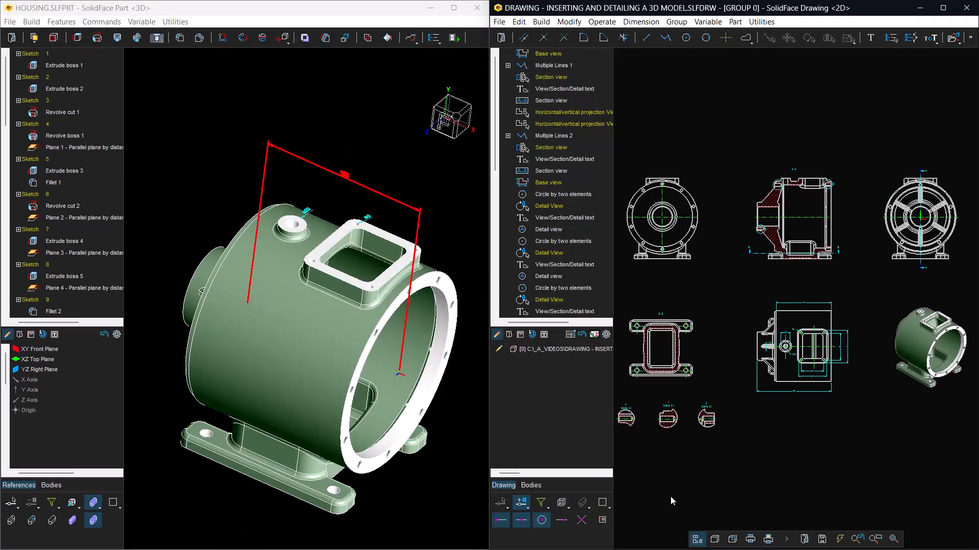
click(875, 539)
click(766, 197)
click(841, 166)
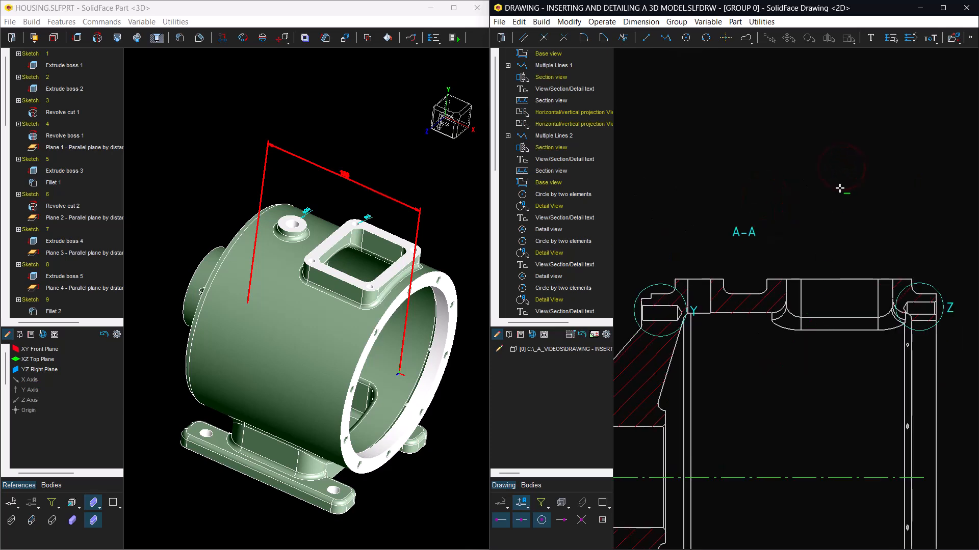
click(891, 37)
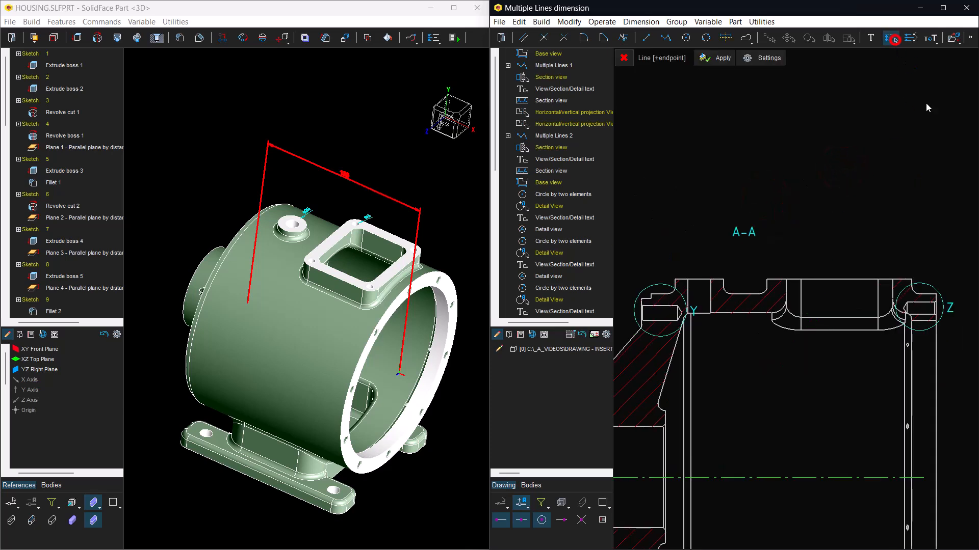
scroll(936, 301, up, 3)
click(938, 296)
mouse_move(775, 315)
middle_down()
mouse_move(876, 296)
mouse_move(966, 293)
middle_up()
scroll(812, 264, up, 2)
scroll(815, 260, down, 4)
scroll(633, 247, up, 5)
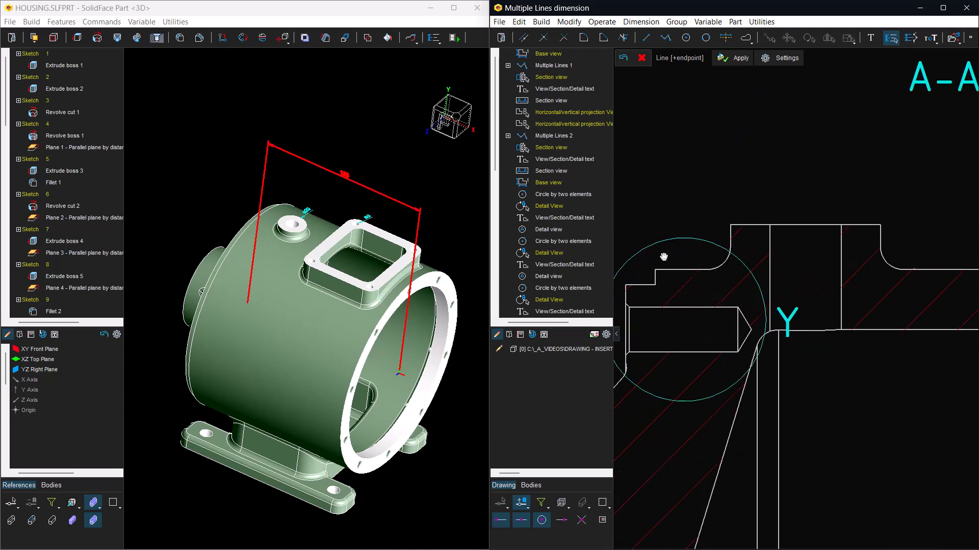
scroll(658, 253, up, 1)
click(656, 278)
scroll(658, 278, down, 5)
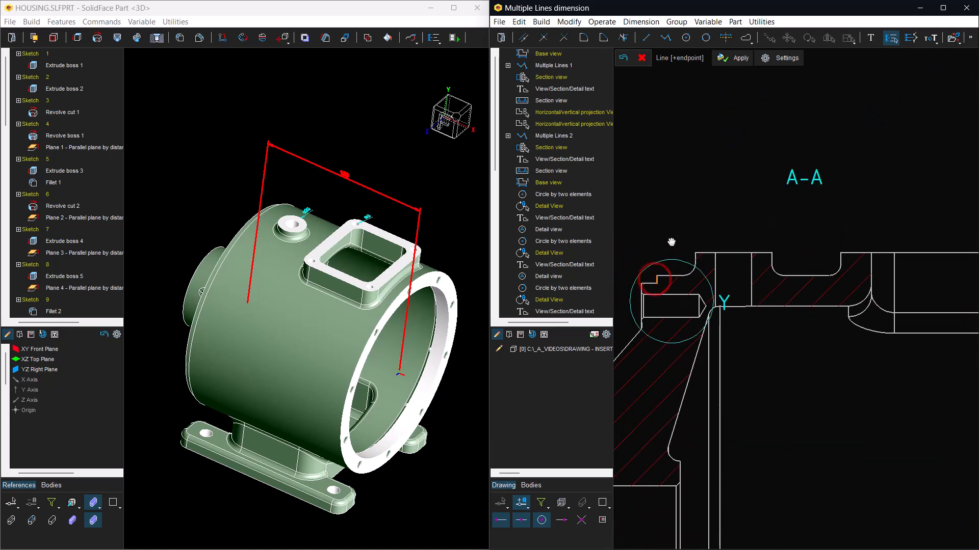
right_click(773, 216)
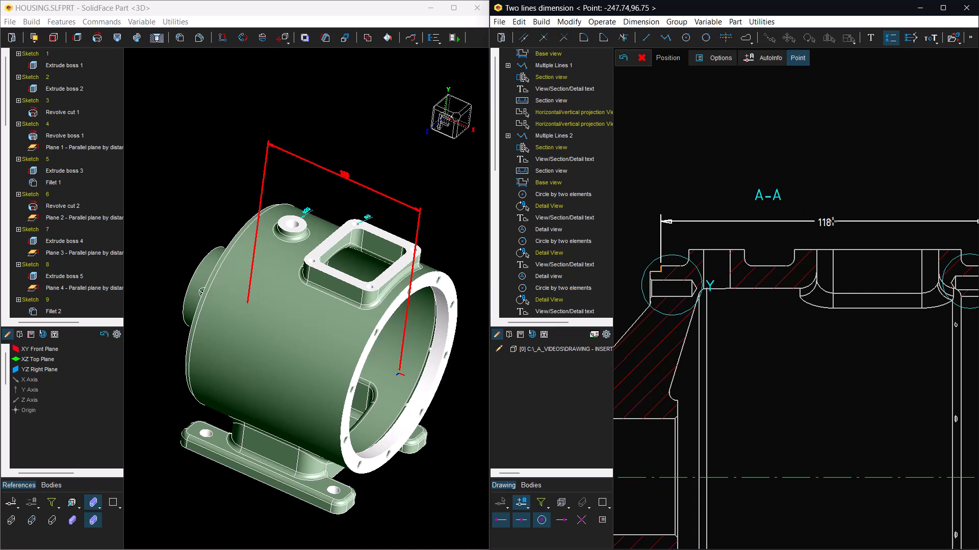
click(832, 220)
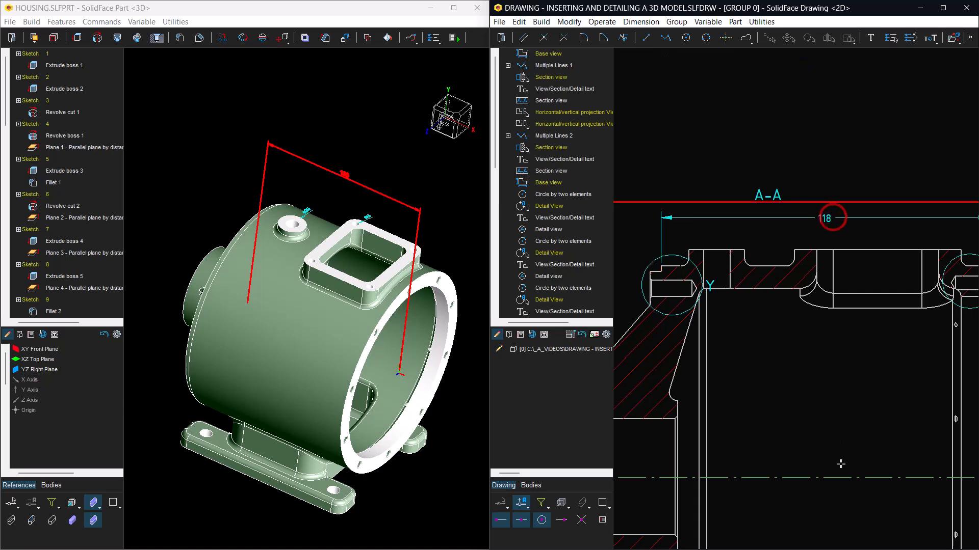
Set the drawing's general dimension scale/height to 4.5 in the default dimension properties
click(891, 541)
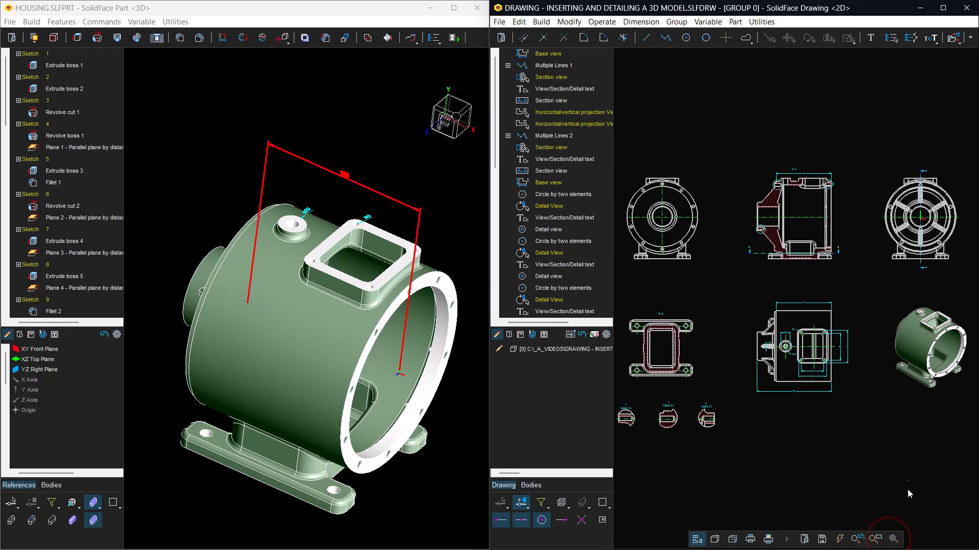
click(875, 539)
click(738, 356)
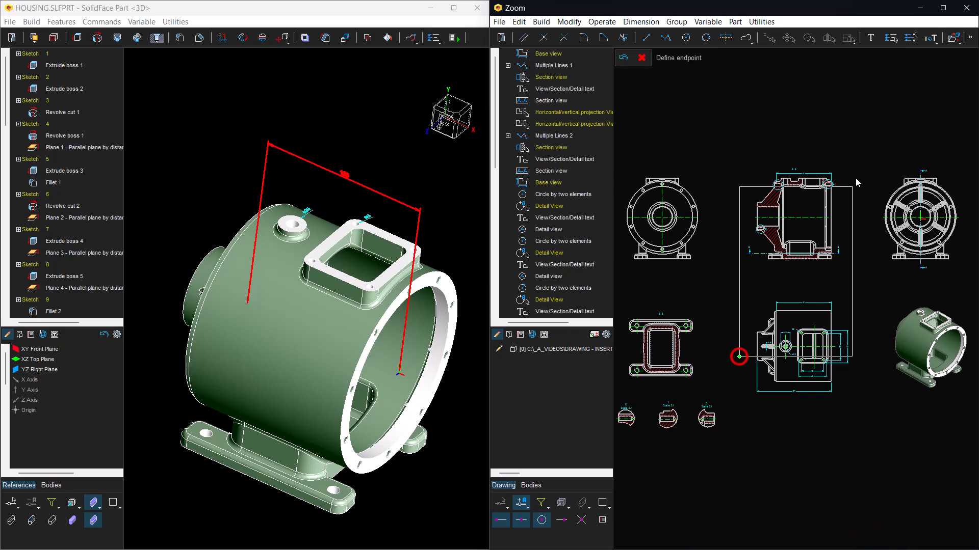
click(856, 164)
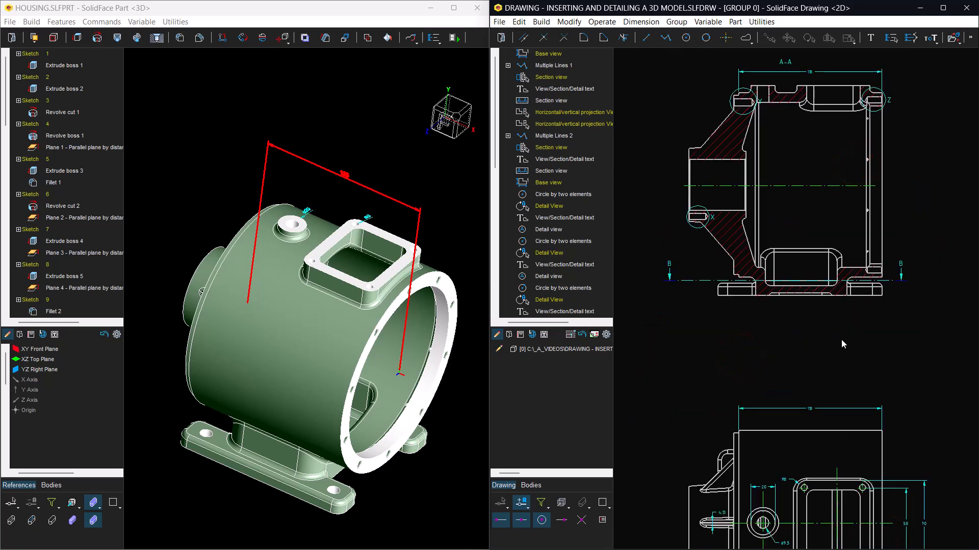
click(605, 334)
click(666, 199)
double_click(813, 223)
text(4.5)
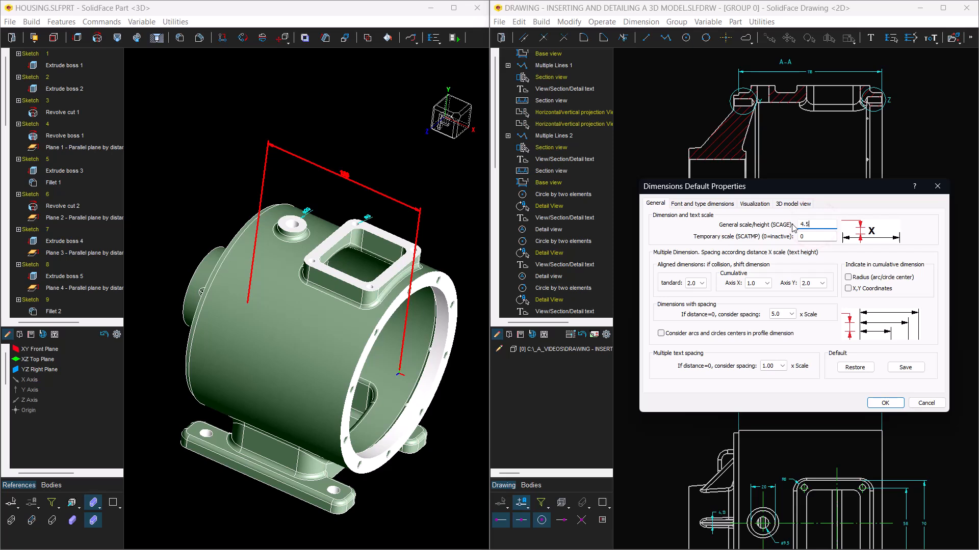
click(886, 402)
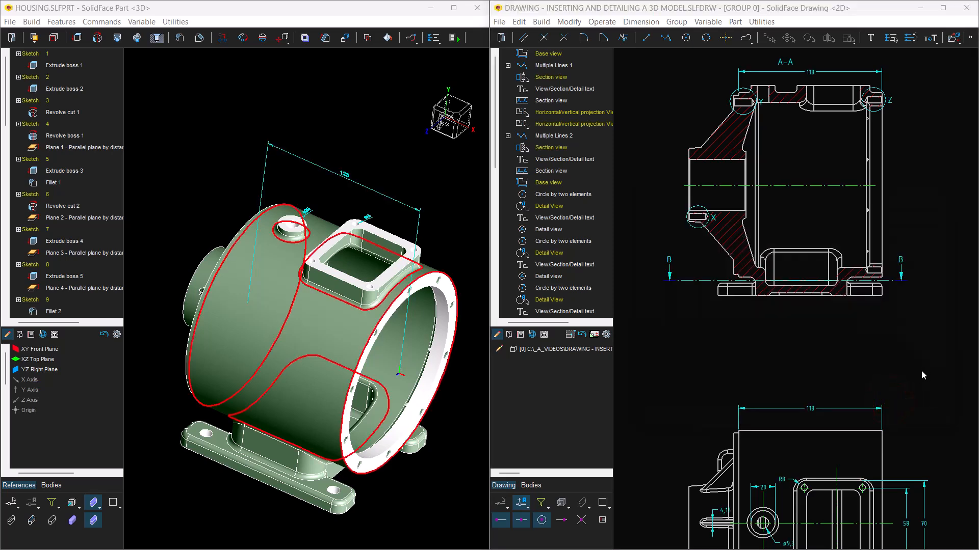
Change the shaded isometric base view's style to wireframe with all edges shown
middle_drag(920, 371, 906, 258)
scroll(794, 334, up, 2)
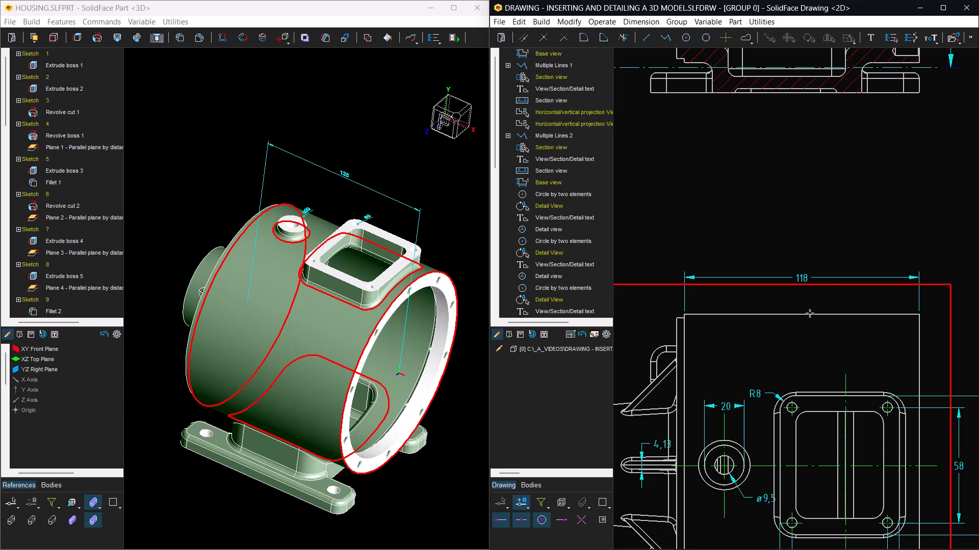
scroll(810, 314, down, 6)
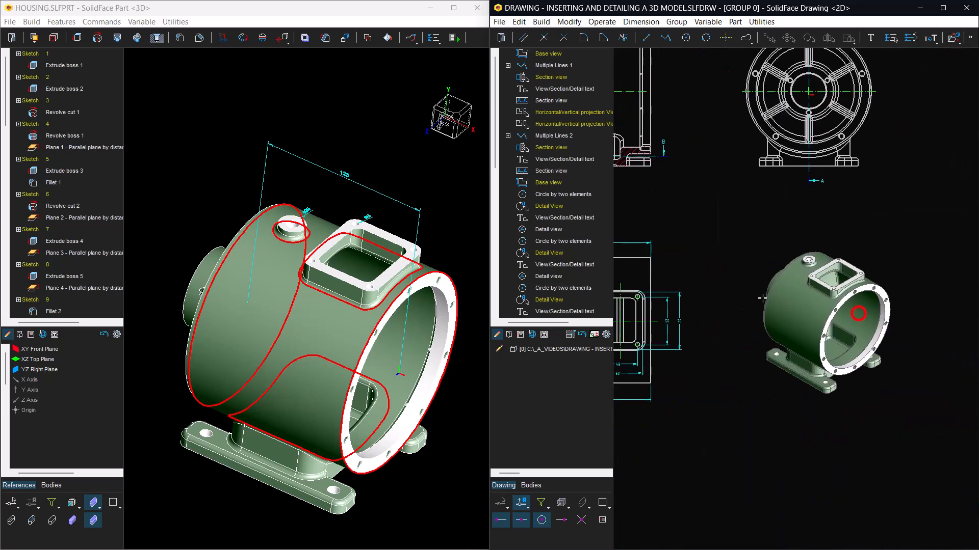
click(855, 312)
double_click(836, 298)
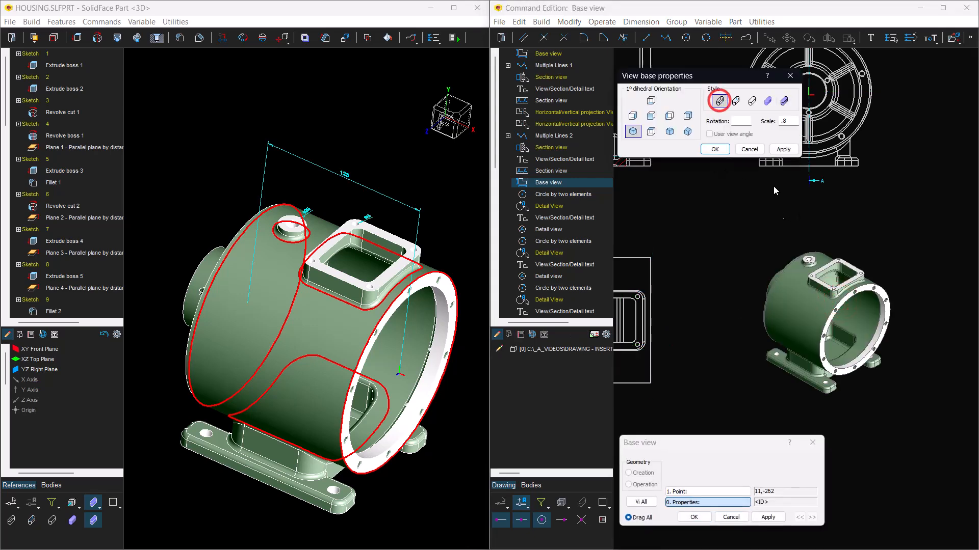
click(784, 149)
click(694, 518)
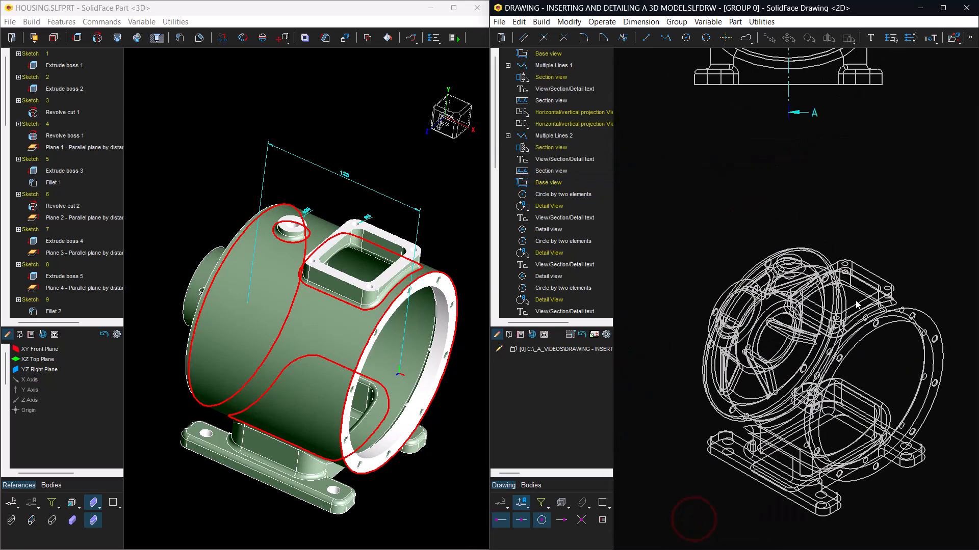
scroll(857, 304, up, 2)
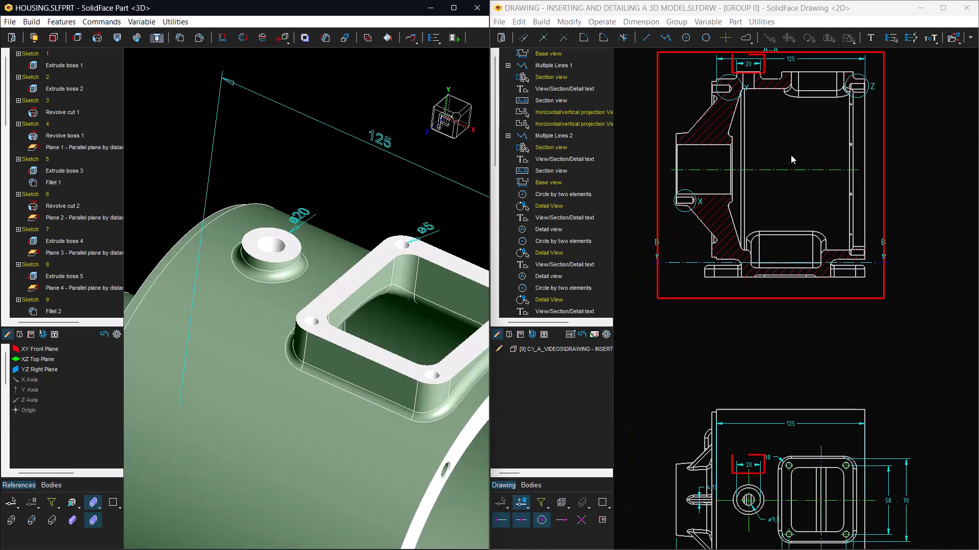
Set the sketch circle of the small round boss on top of the 3D housing to radius 9
click(289, 243)
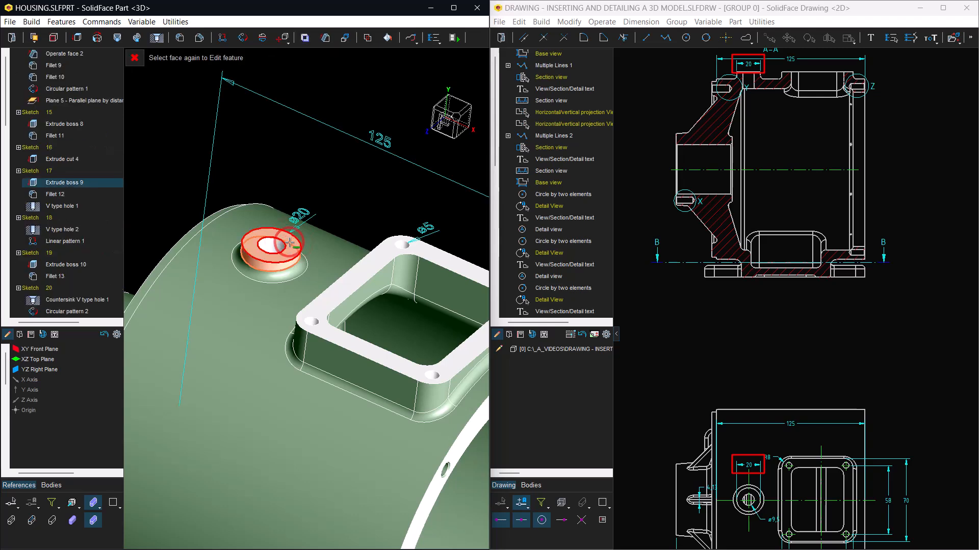
click(18, 170)
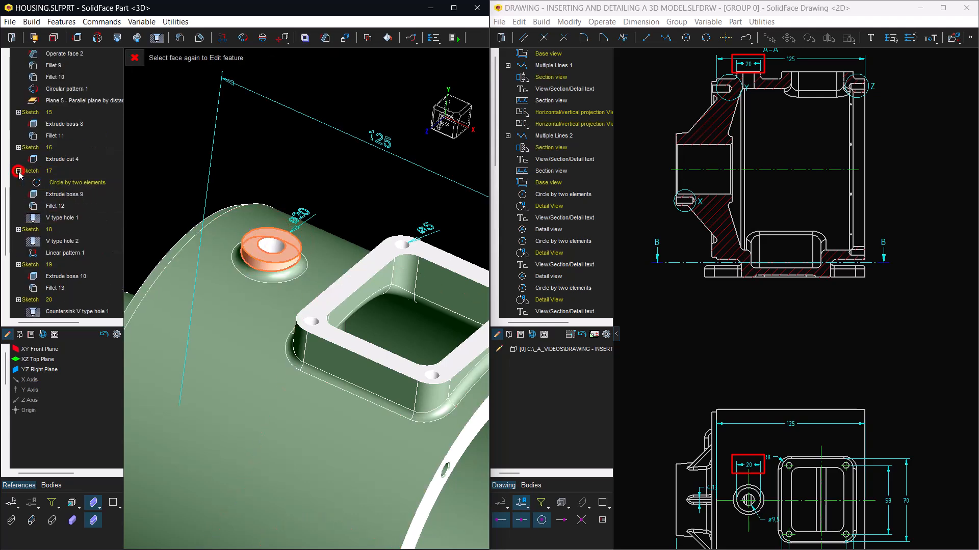
double_click(54, 183)
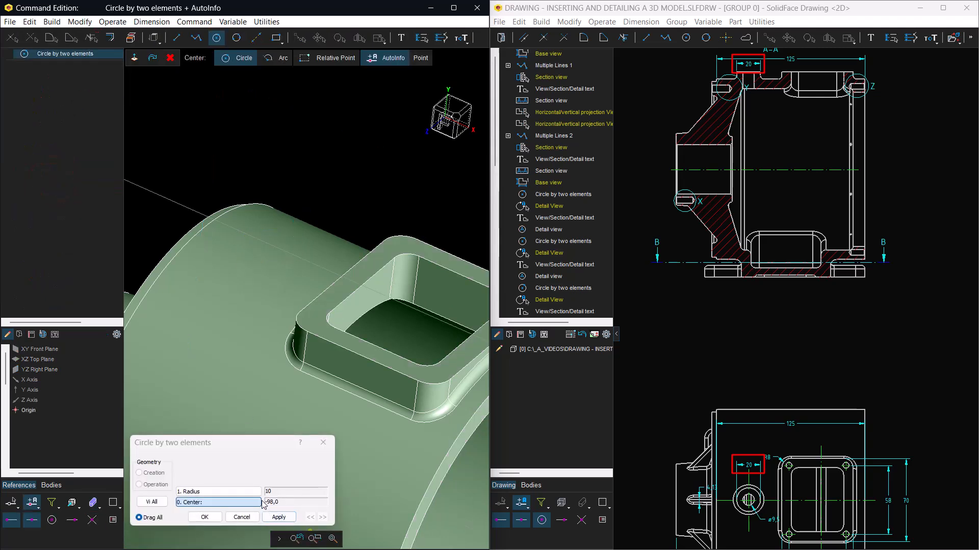
double_click(258, 492)
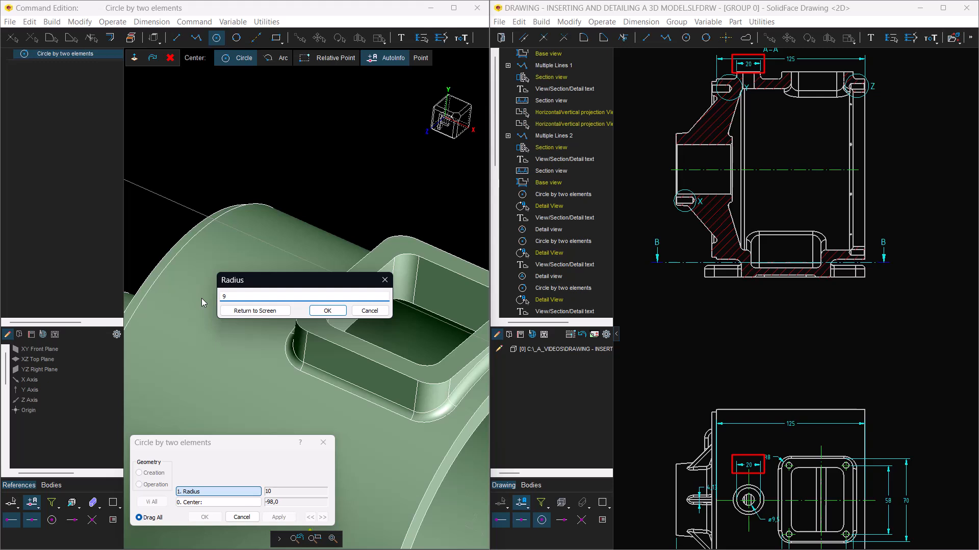
click(321, 310)
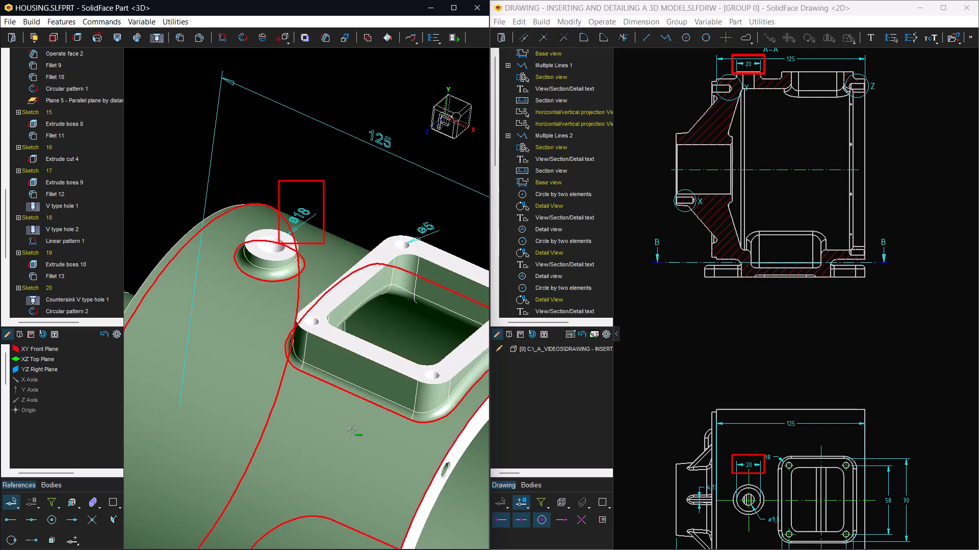
Save the edited housing part and rebuild the 3D model inserted in the drawing's active group
mouse_move(353, 519)
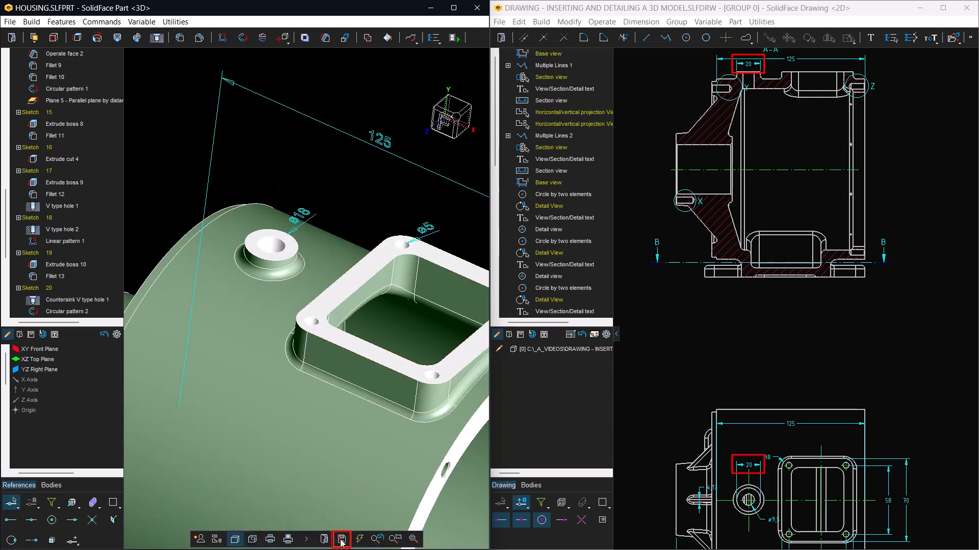
click(340, 540)
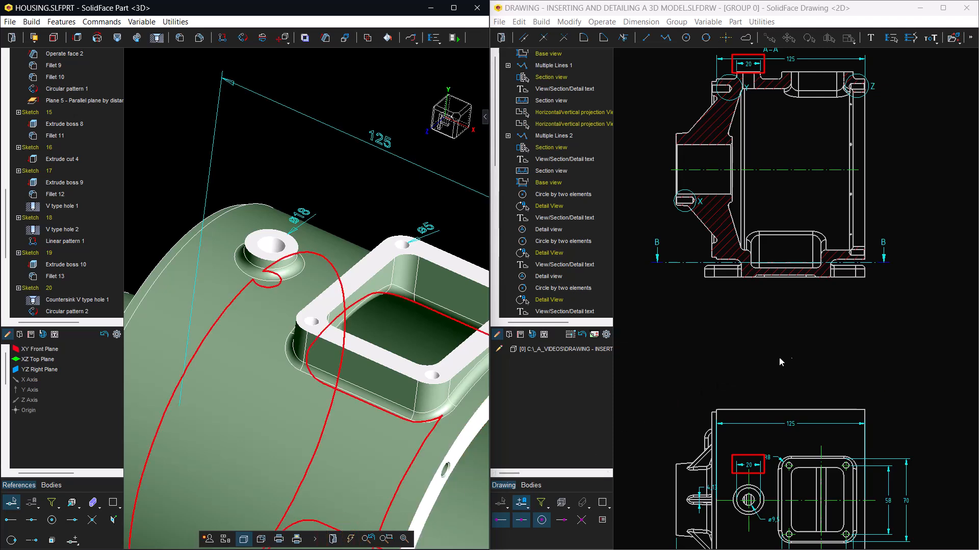
mouse_move(872, 523)
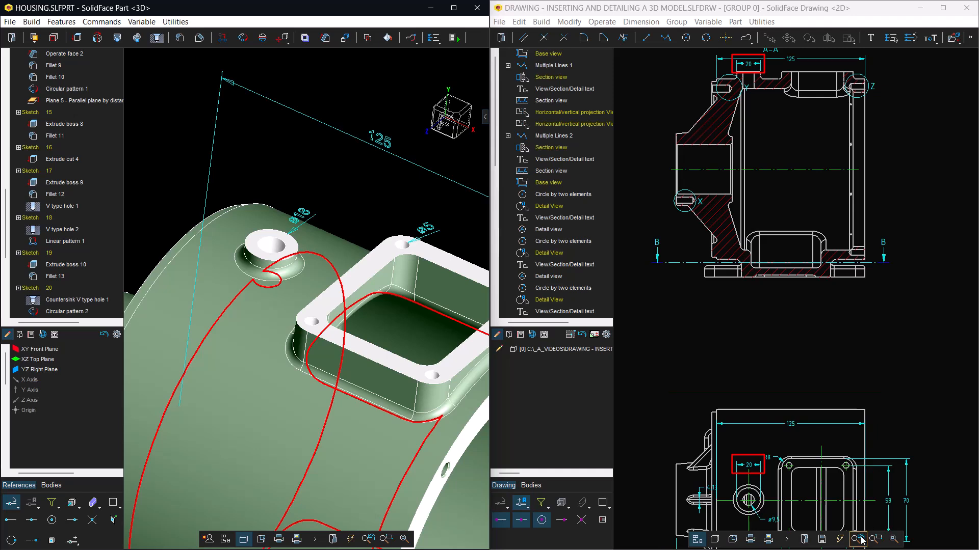
click(841, 539)
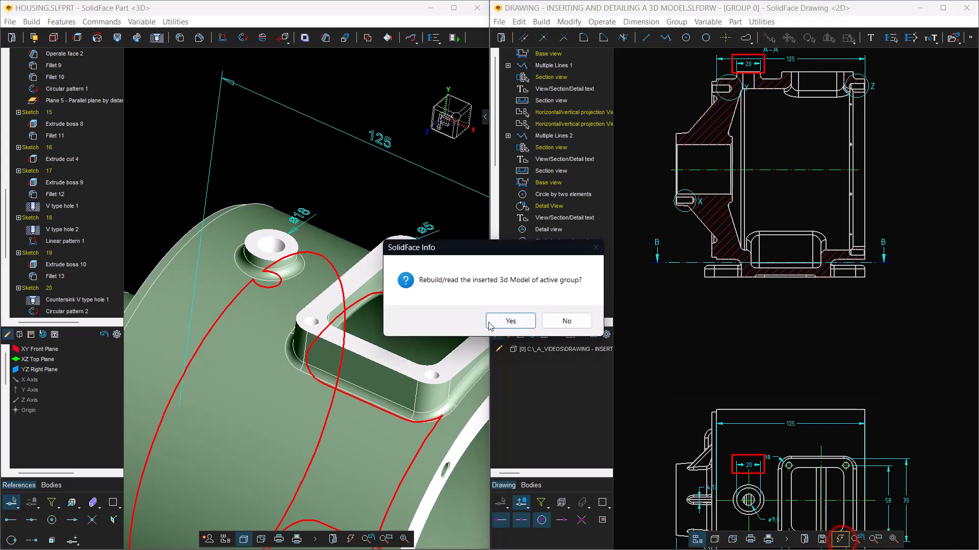
click(510, 321)
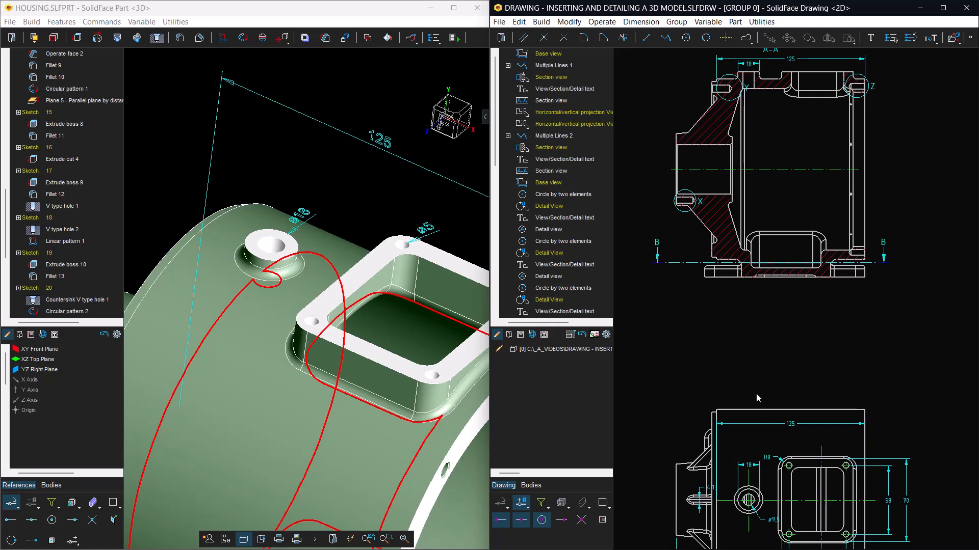
Add a leader-style diameter dimension to the corner hole near the R8 corner of the rectangular flange in the lower projected view
scroll(780, 453, up, 2)
mouse_move(768, 401)
middle_down()
mouse_move(781, 461)
mouse_move(791, 379)
mouse_move(777, 253)
middle_up()
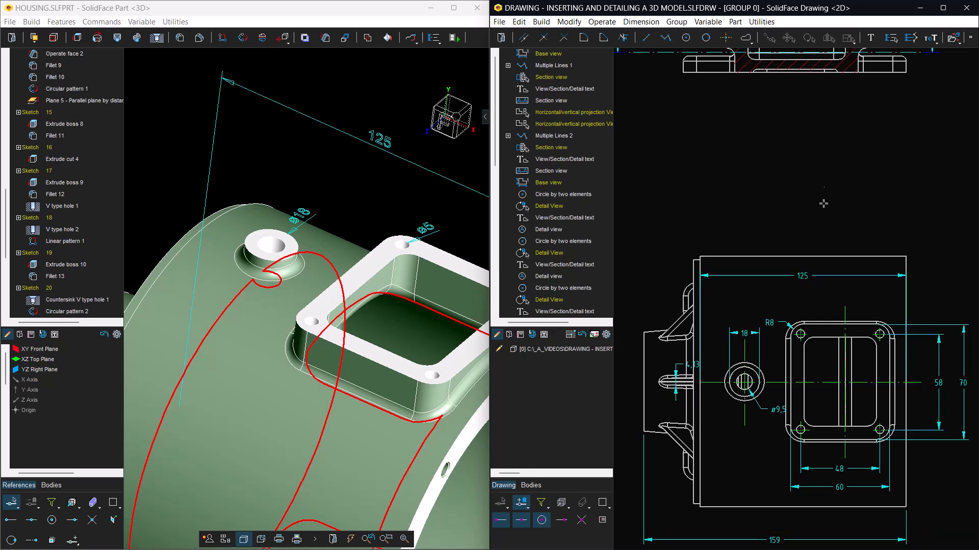
click(876, 540)
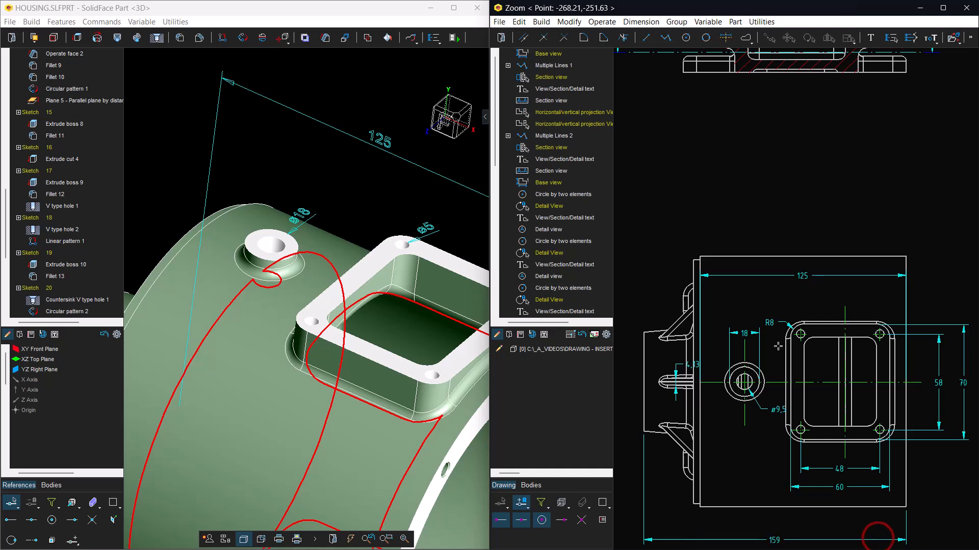
drag(764, 358, 829, 300)
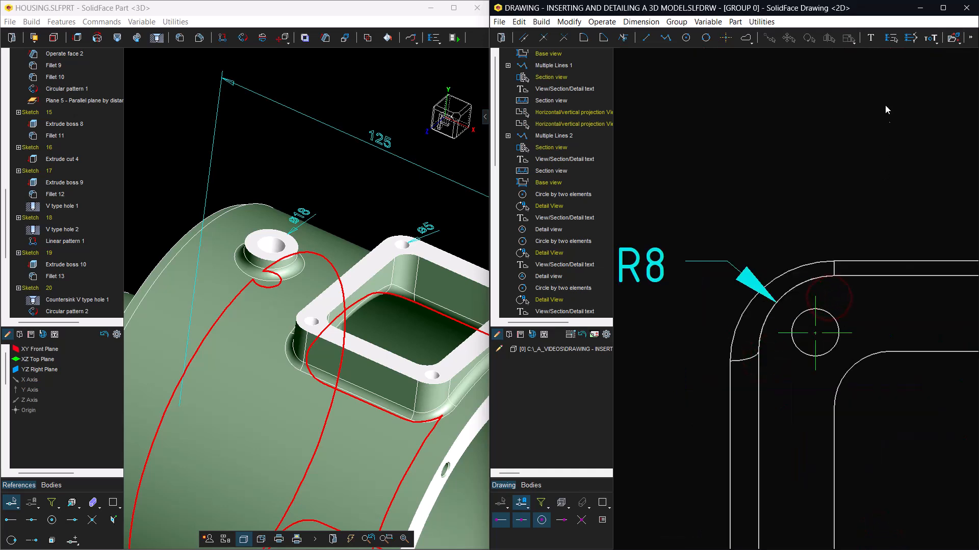
click(889, 39)
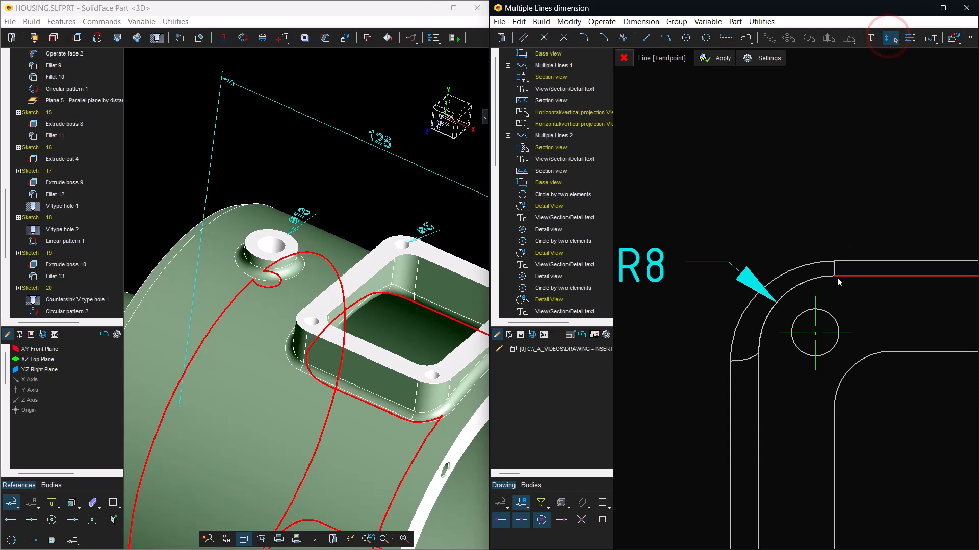
click(826, 312)
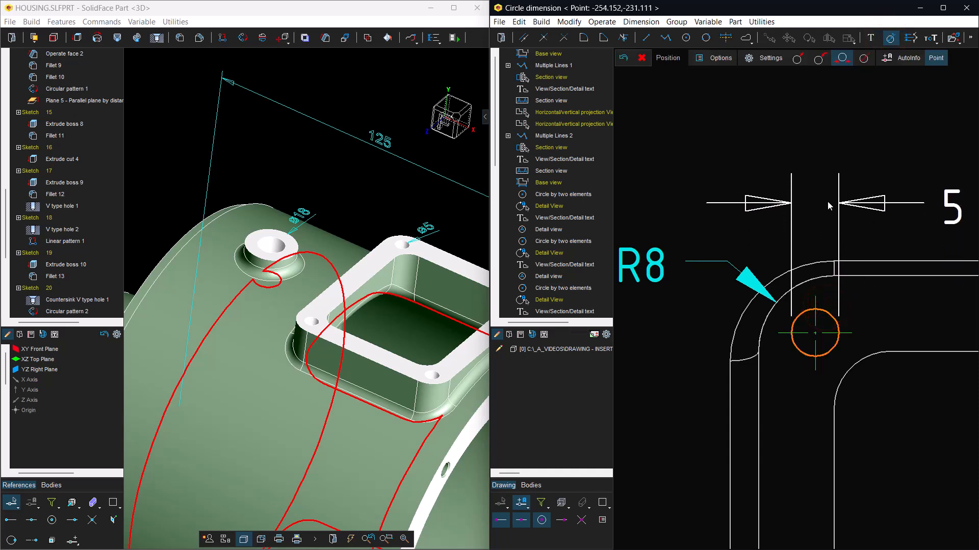
click(840, 213)
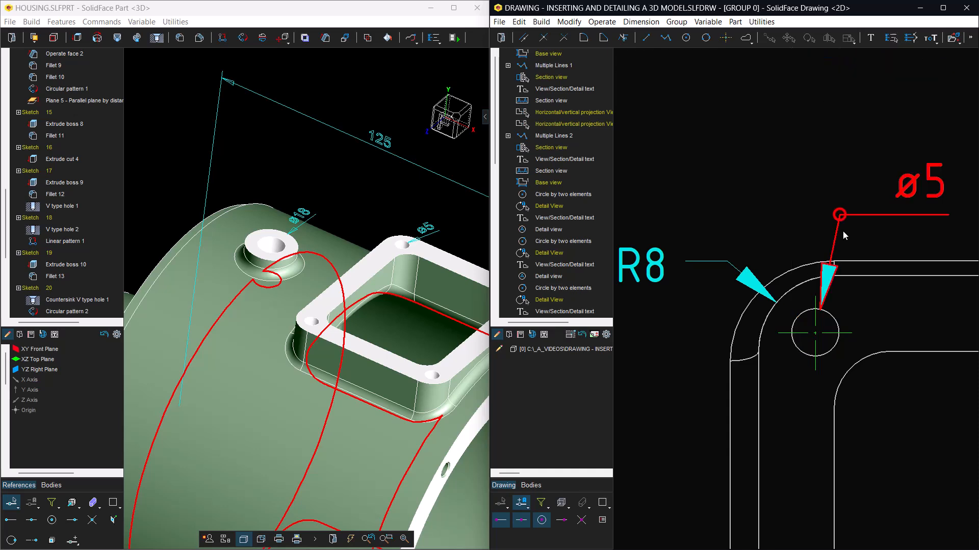
Change the style of section view A-A so that its hidden edges are drawn as dotted lines
click(892, 539)
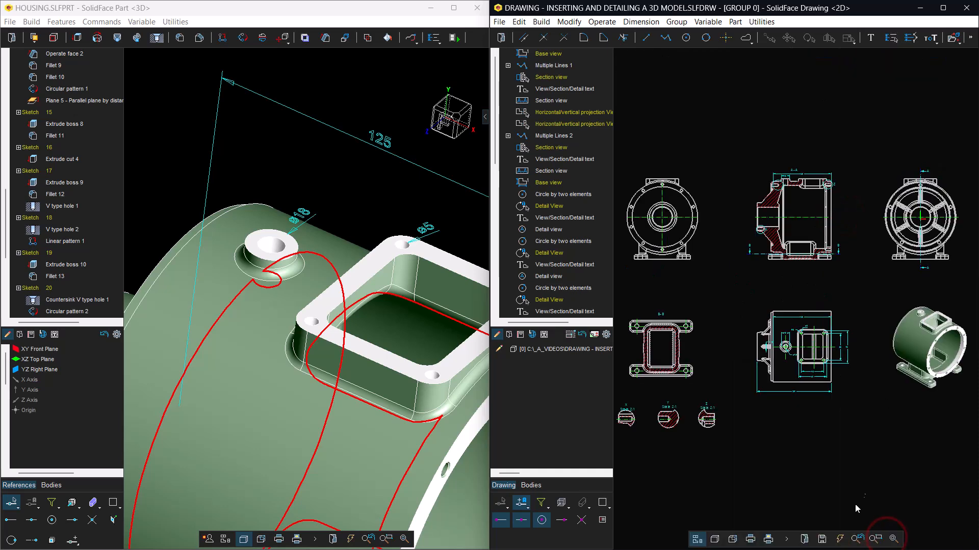
click(876, 539)
click(794, 196)
click(834, 166)
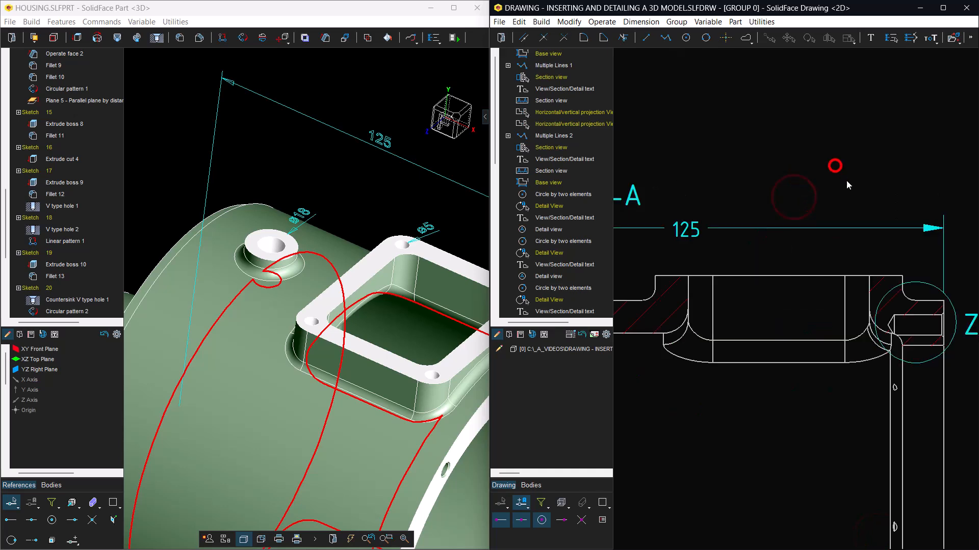
double_click(821, 249)
click(647, 143)
click(786, 144)
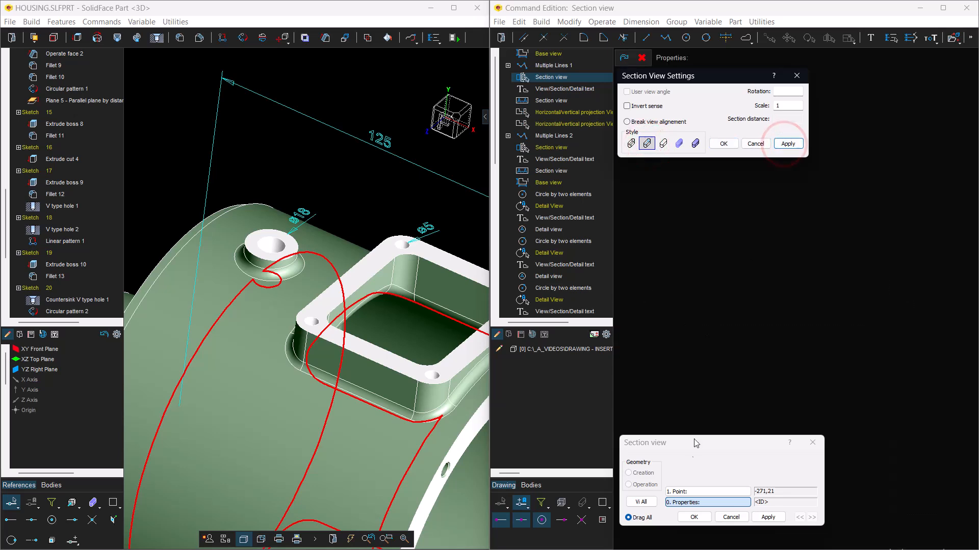
click(721, 143)
click(689, 518)
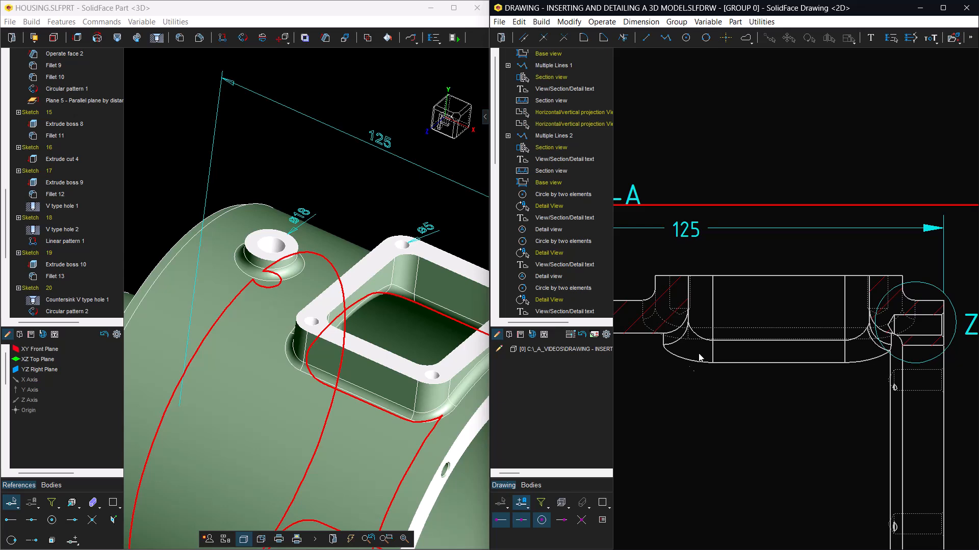
Dimension the diameter of the hidden flange hole in section view A-A, placing the dimension below the flange
click(889, 39)
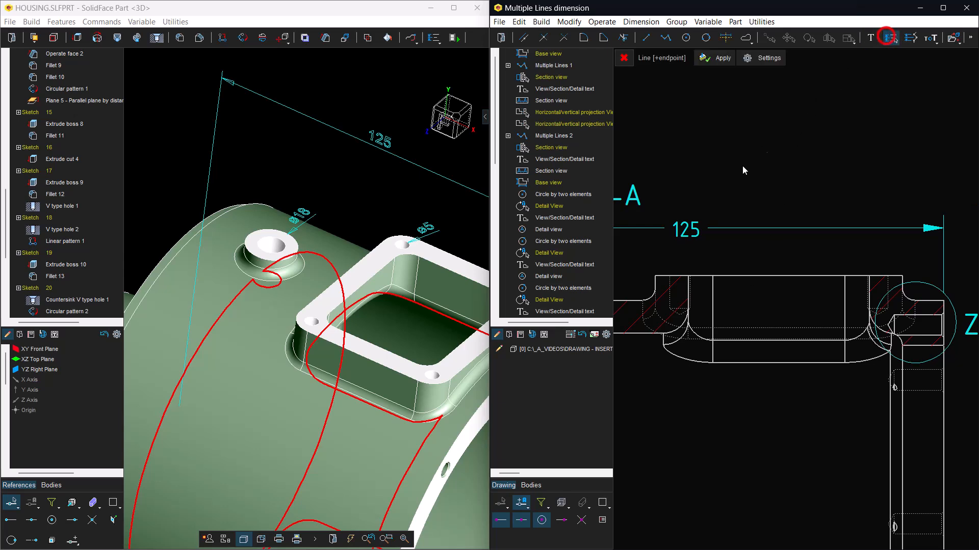
click(679, 309)
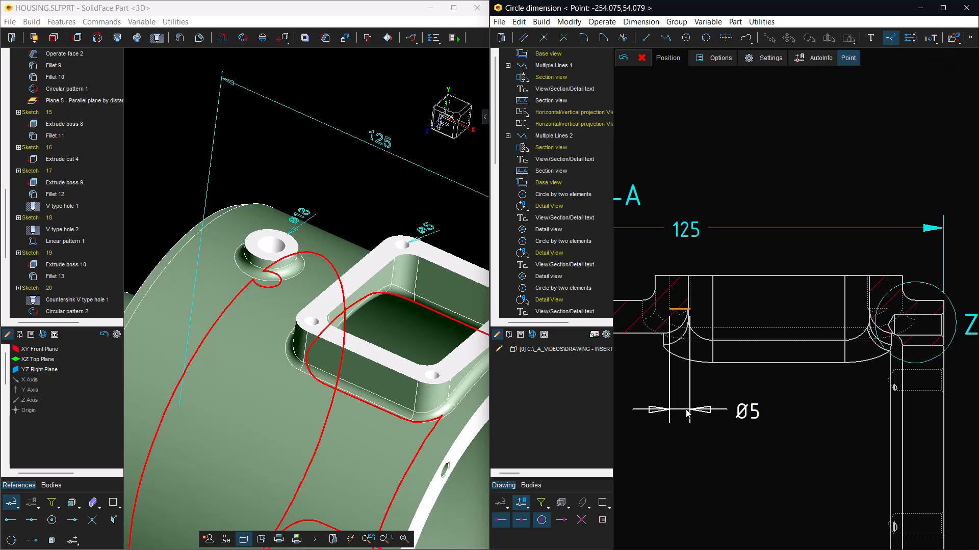
click(687, 391)
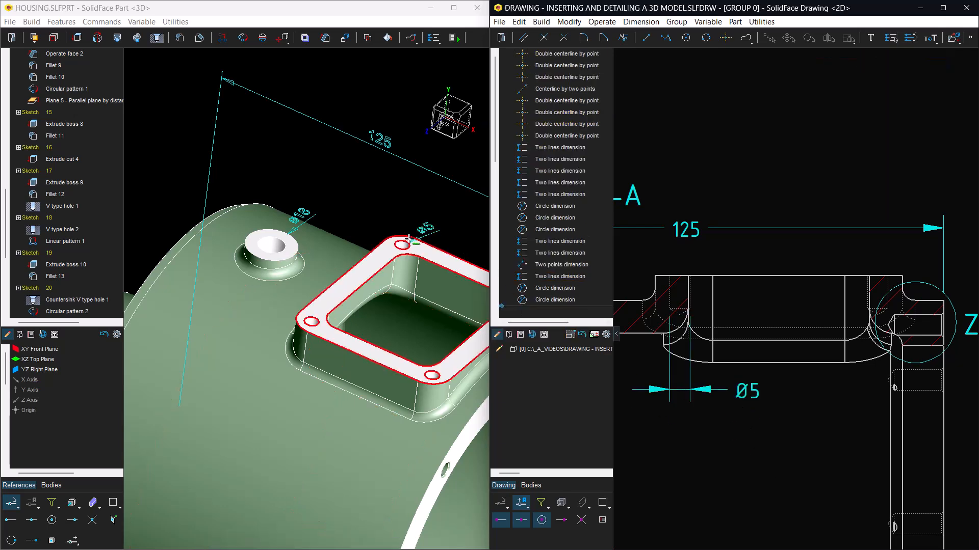
In the 3D housing part, set the diameter of the rectangular flange's corner hole to 4.5
scroll(418, 239, up, 4)
scroll(418, 238, up, 2)
click(389, 247)
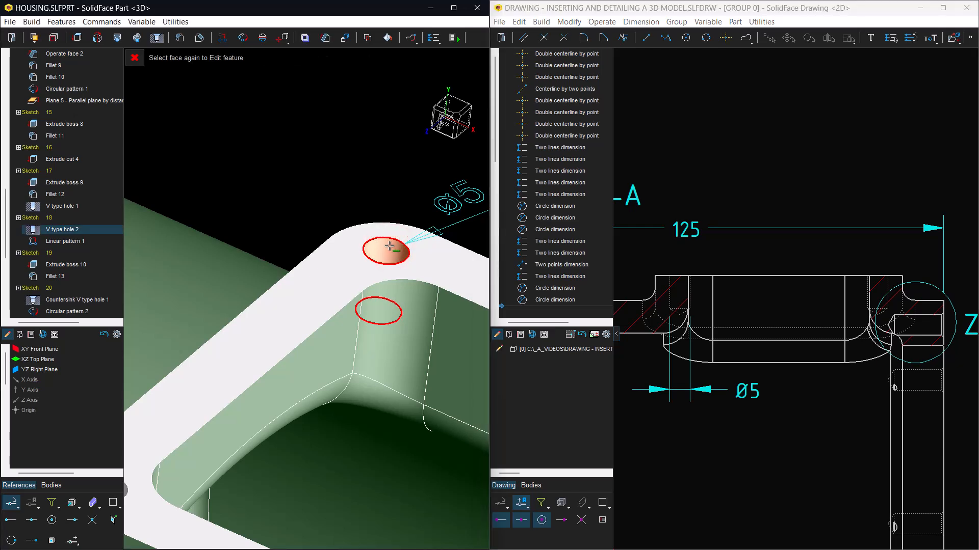
double_click(92, 233)
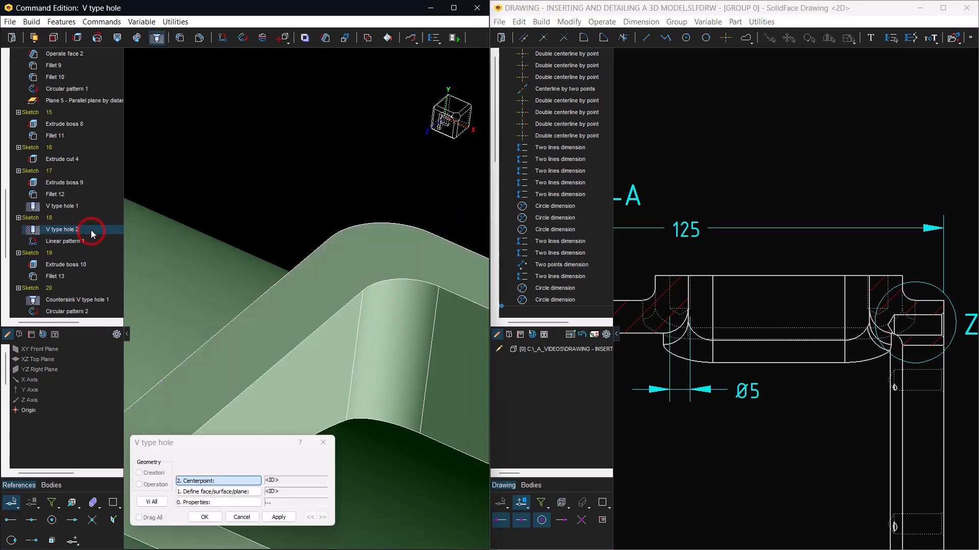
click(187, 505)
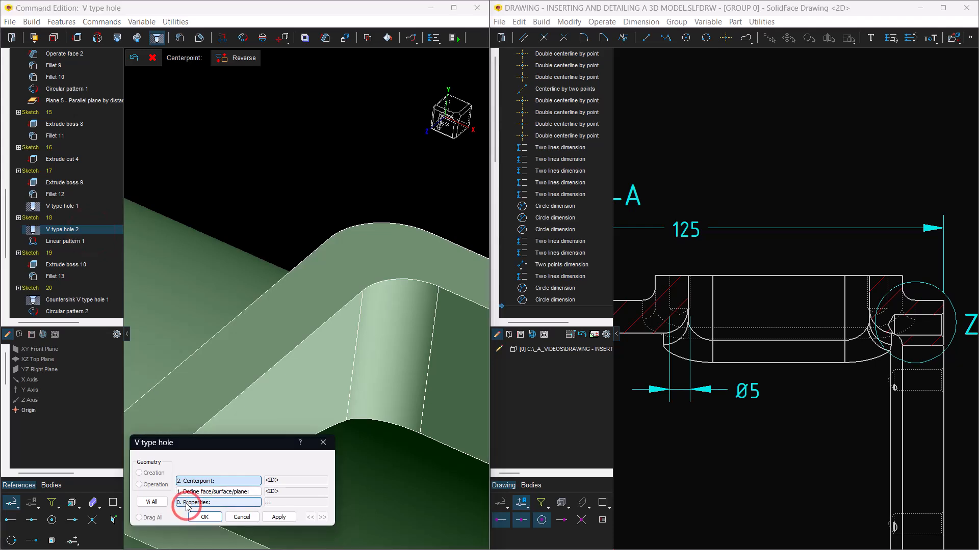
click(186, 502)
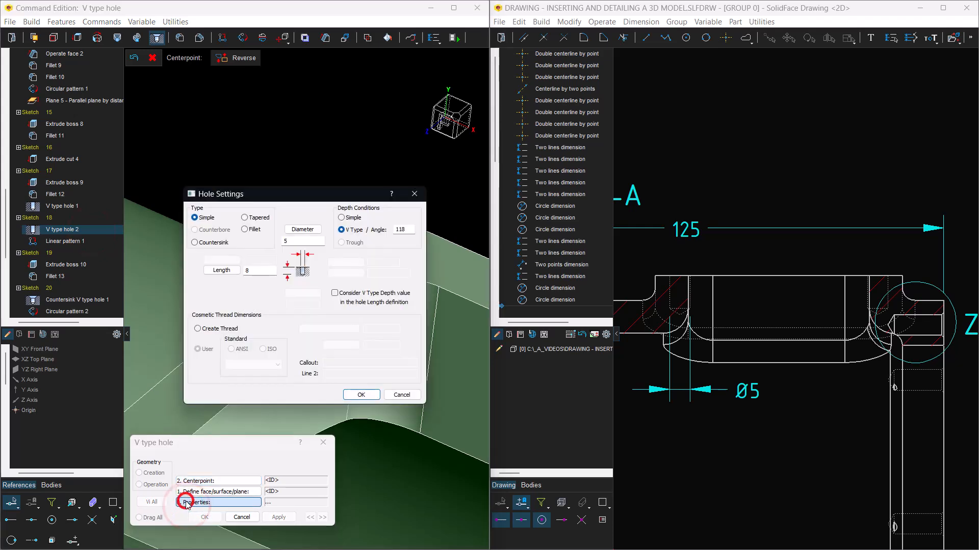
double_click(294, 240)
text(4.)
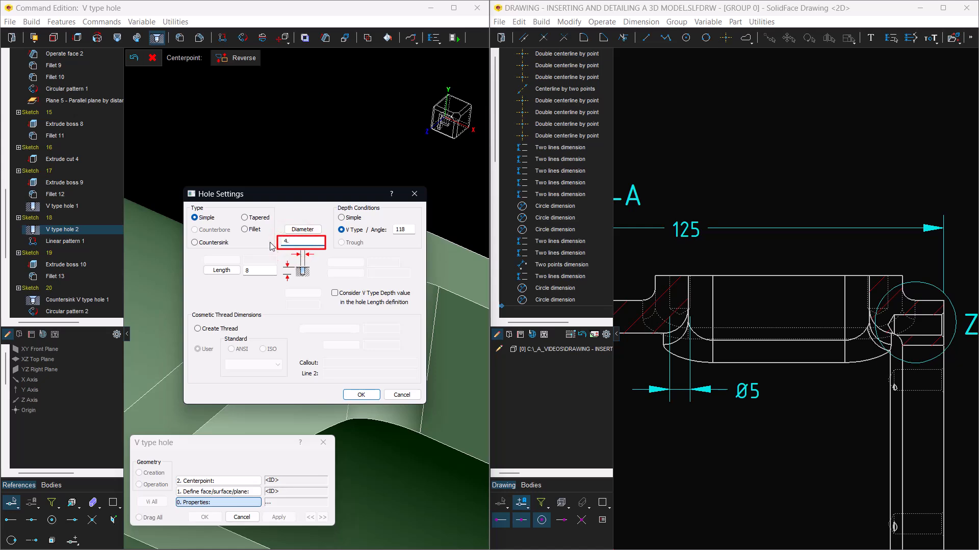
click(360, 395)
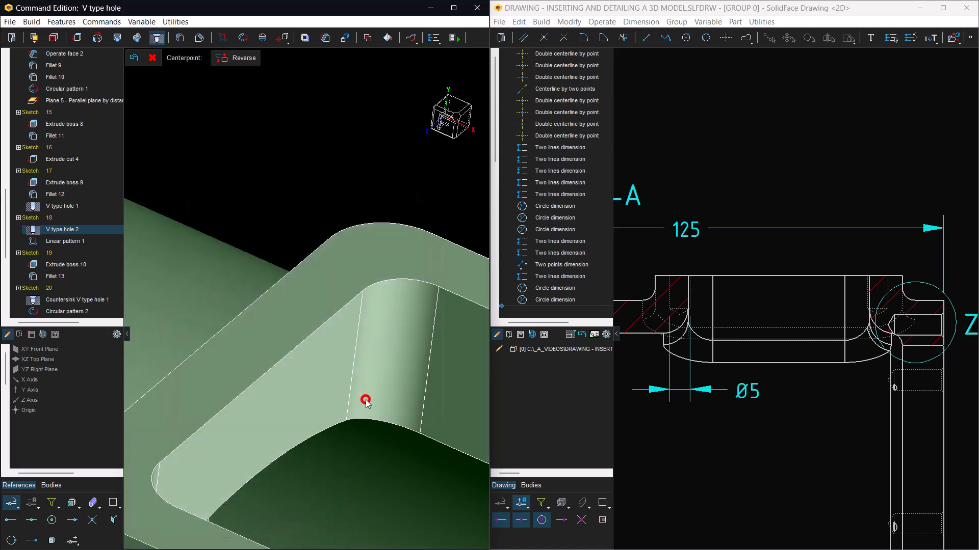
Save the edited housing part and rebuild the inserted 3D model in the drawing to update the corner hole
middle_drag(344, 367, 258, 386)
mouse_move(325, 538)
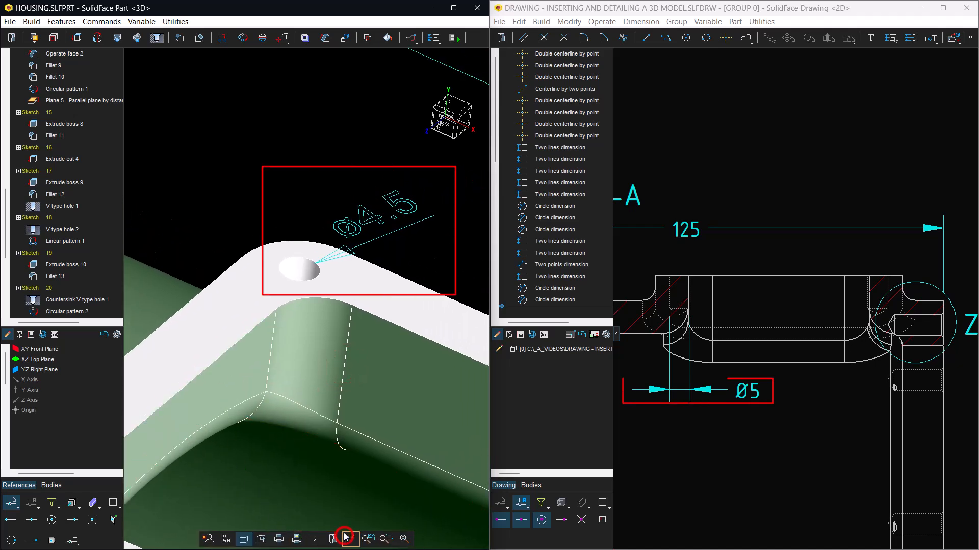
mouse_move(769, 539)
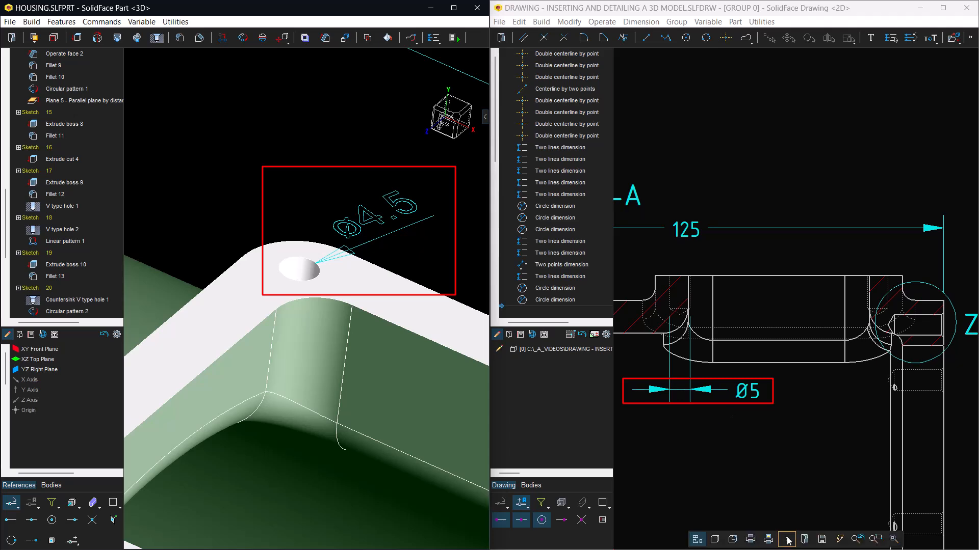
click(842, 539)
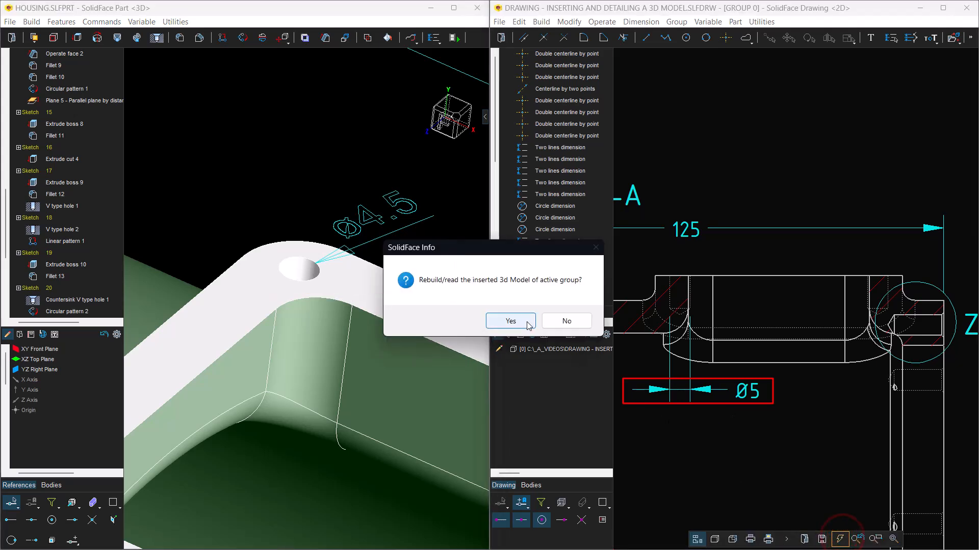
click(510, 321)
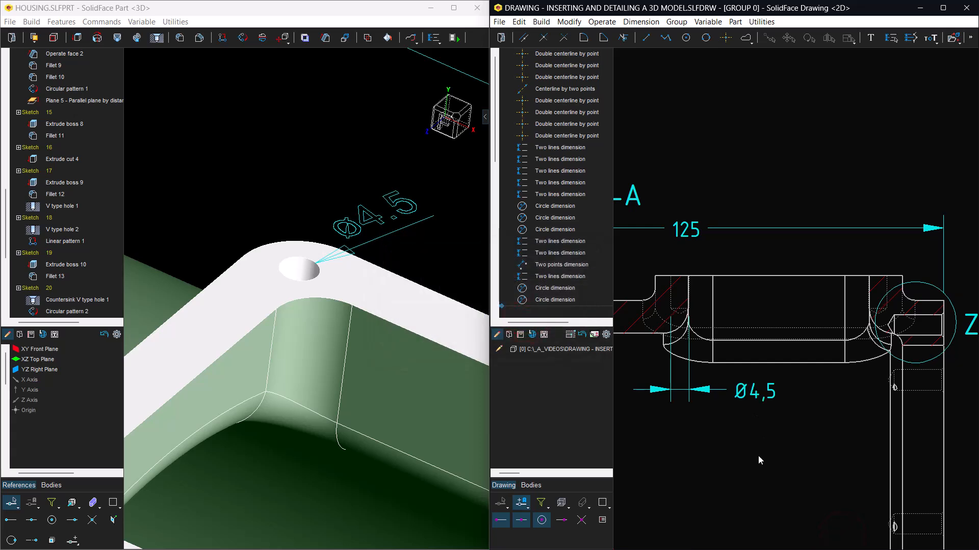
Review the updated hole dimensions, then close the 3D part window and maximize the drawing with all views fitted
scroll(752, 467, down, 4)
middle_drag(748, 467, 778, 132)
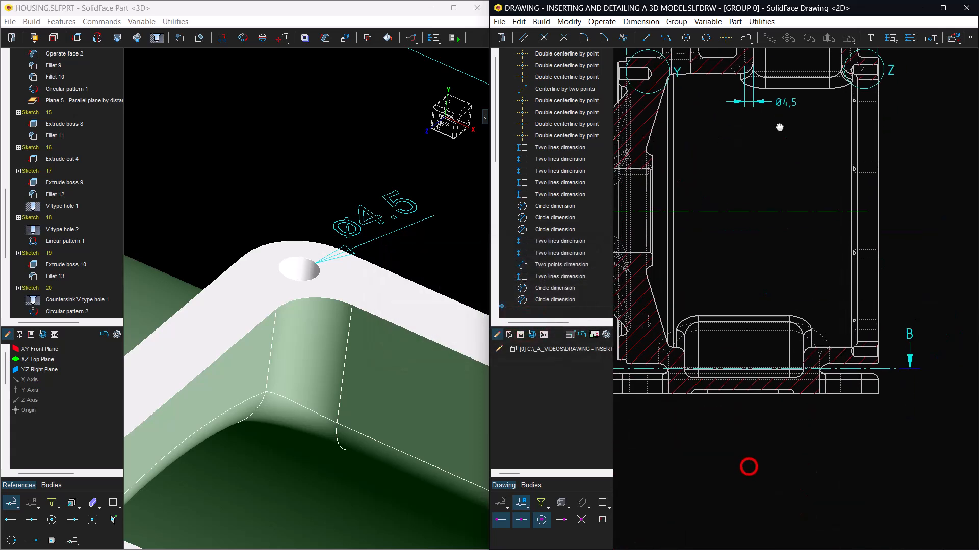
mouse_move(798, 446)
middle_down()
mouse_move(822, 219)
mouse_move(821, 231)
middle_up()
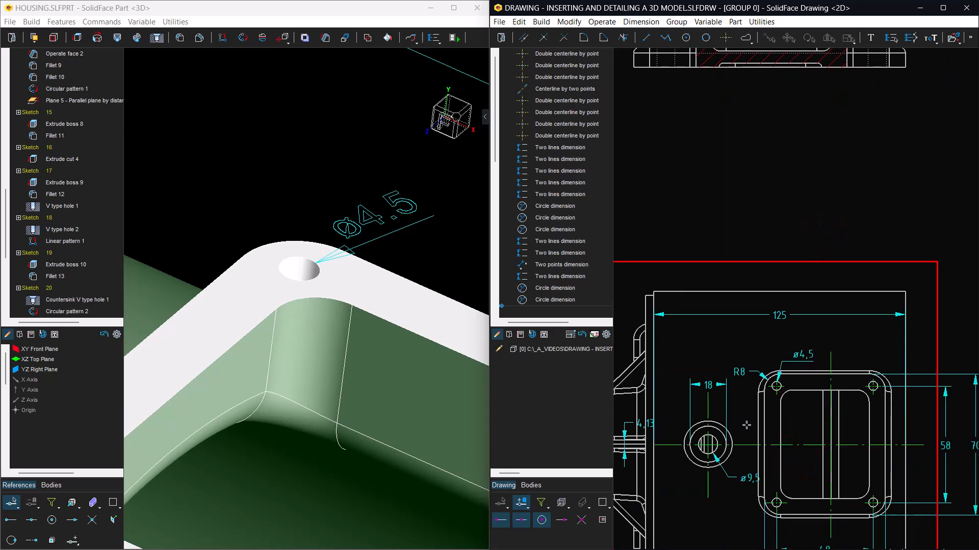
mouse_move(892, 544)
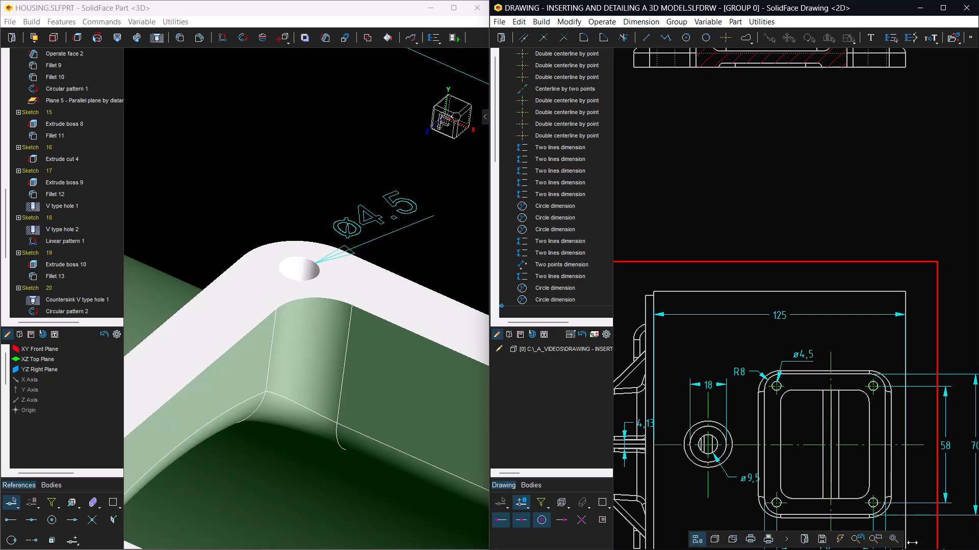
click(892, 540)
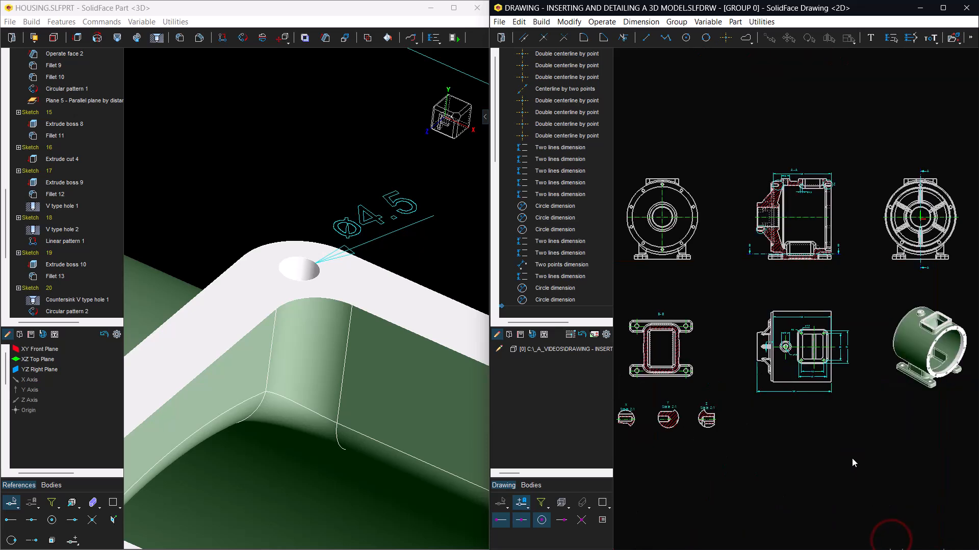
mouse_move(883, 481)
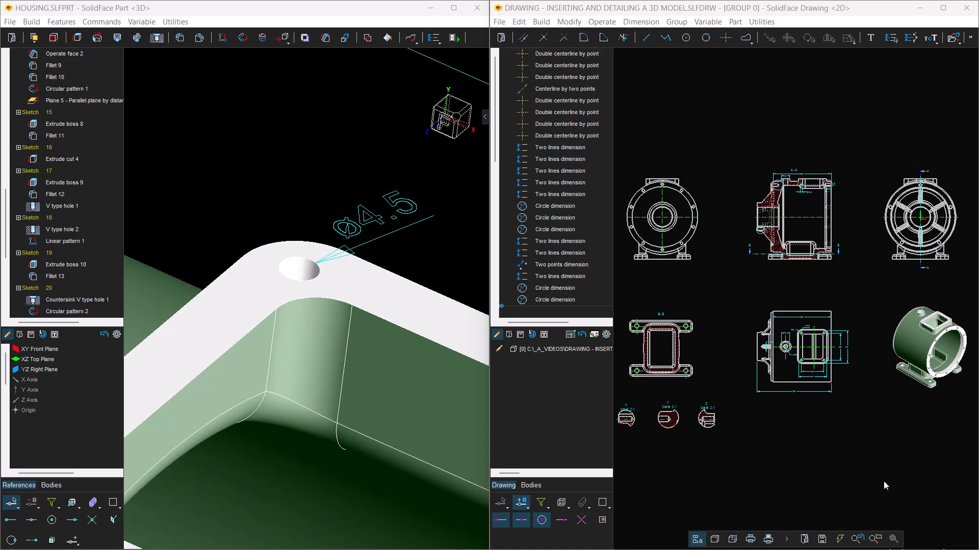
click(477, 9)
click(942, 8)
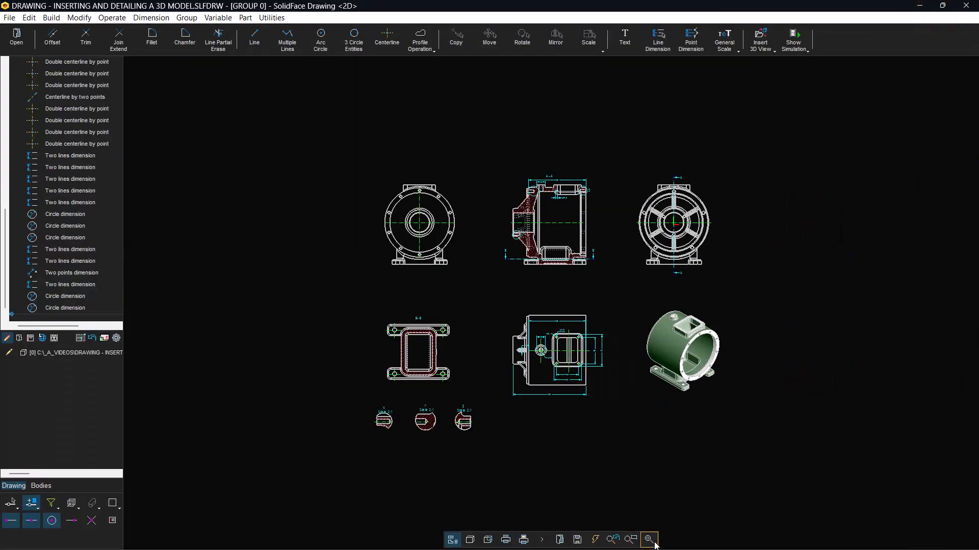
click(649, 539)
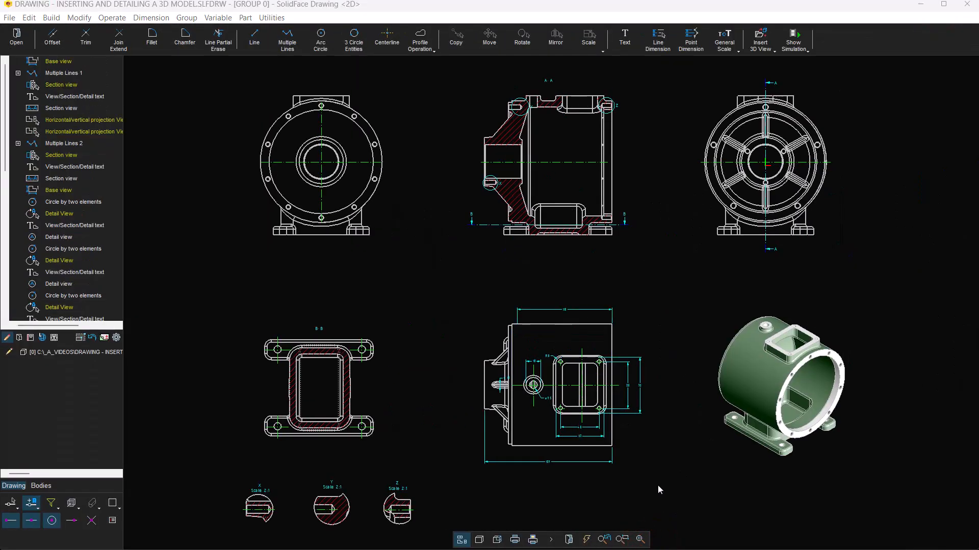
Insert the standard metric A1 template sheet, a1.slftpl, into the drawing as a paper space
click(54, 338)
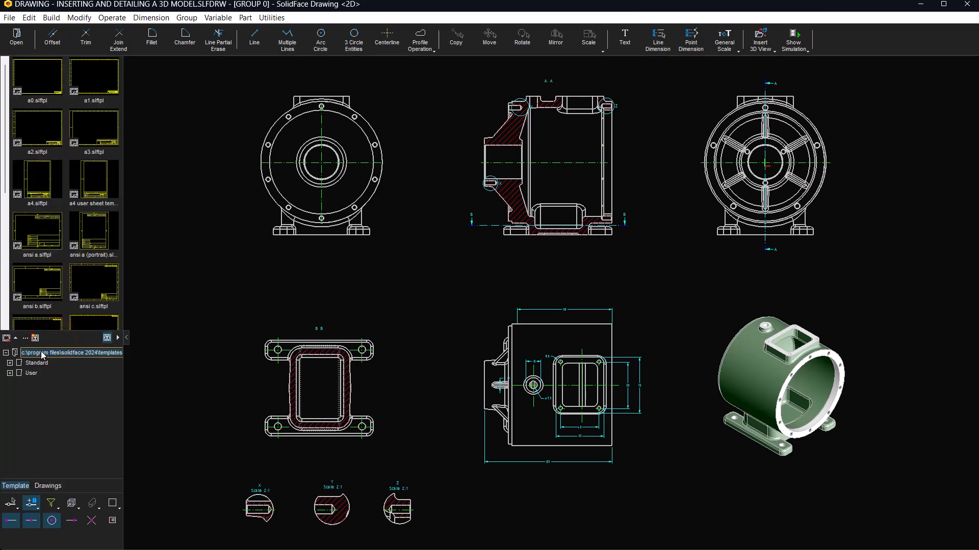
click(10, 363)
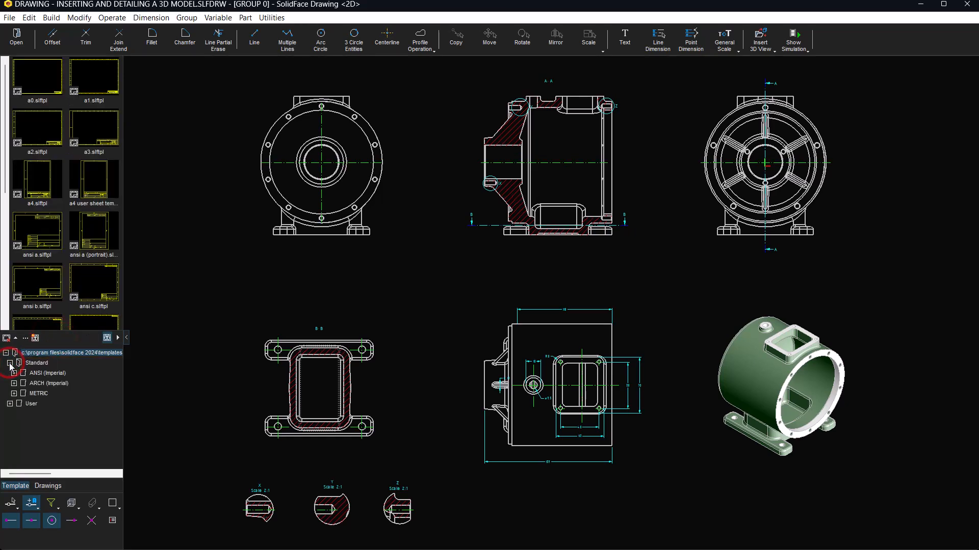
click(14, 393)
click(40, 394)
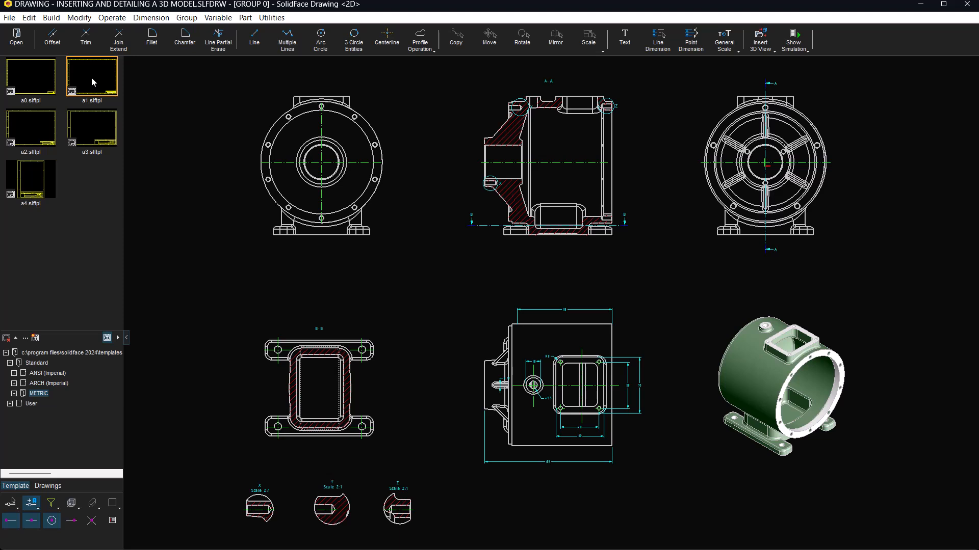
drag(92, 82, 194, 133)
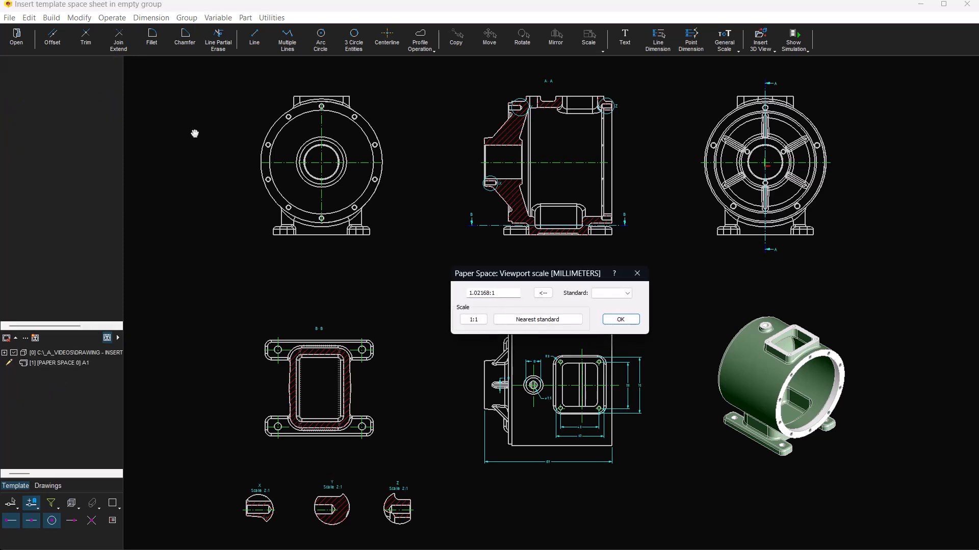
Set the paper space viewport scale to the standard 1:1
double_click(497, 293)
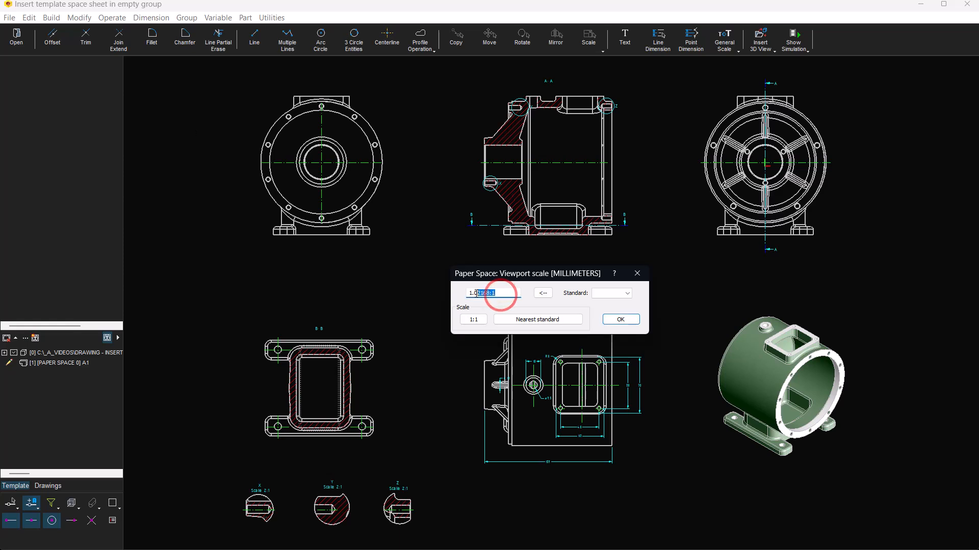
click(607, 295)
click(612, 304)
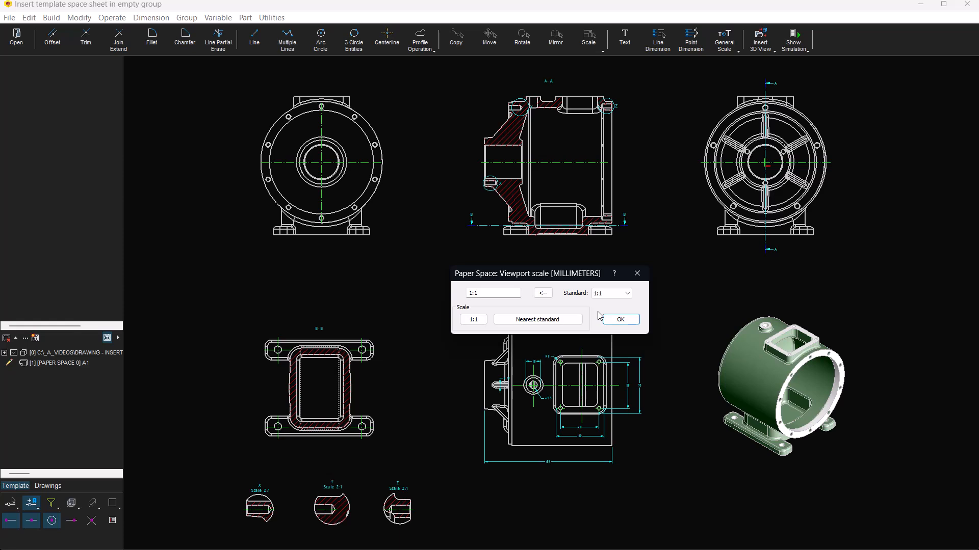
click(614, 320)
Enter Housing Detailing as the sheet title and fill in the designer's name for the title block
text(Hou)
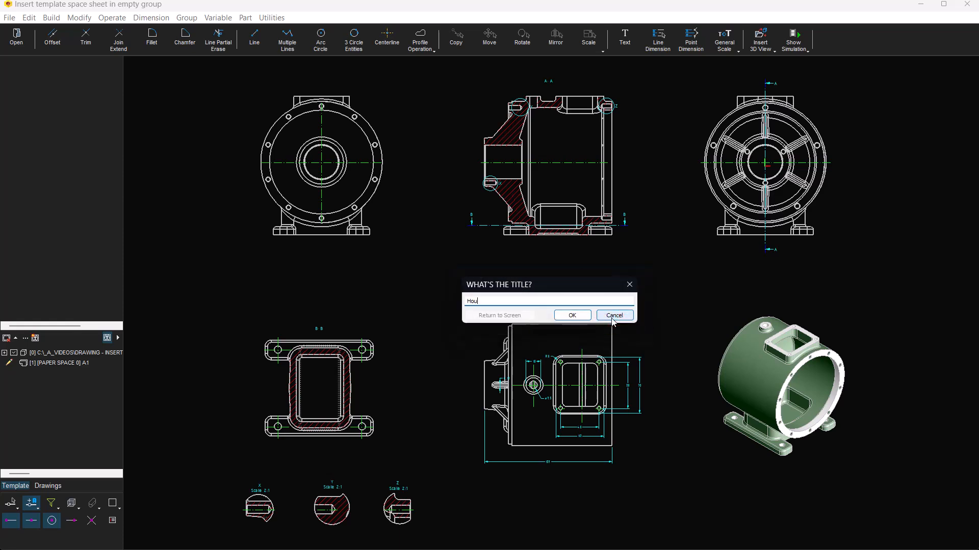
text(sing Detailing)
click(580, 316)
text(Gabriel)
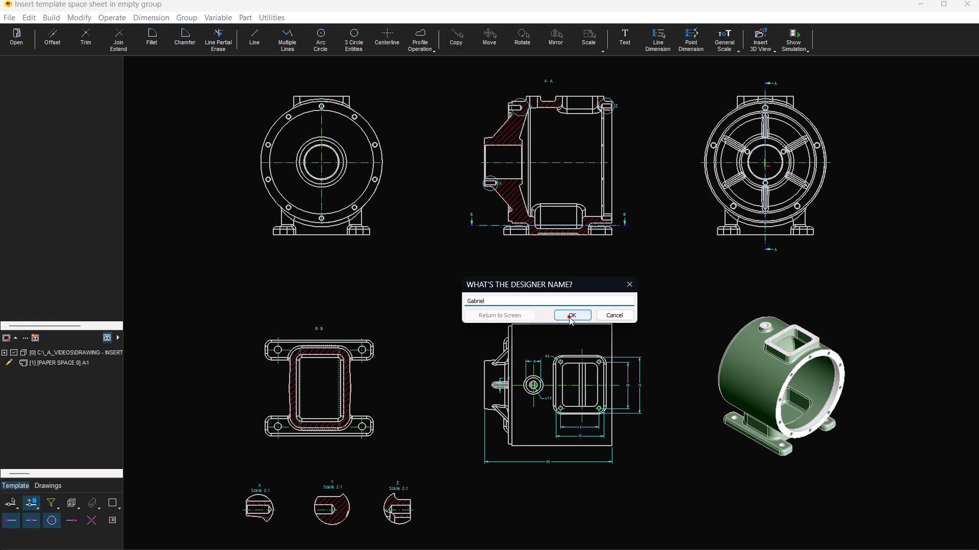
click(570, 316)
Accept the remaining title block prompts without new entries, except for 1:1 as the scale, to place the sheet
click(570, 316)
click(570, 316)
click(571, 316)
click(571, 317)
click(555, 299)
text(1:1)
click(572, 315)
click(572, 315)
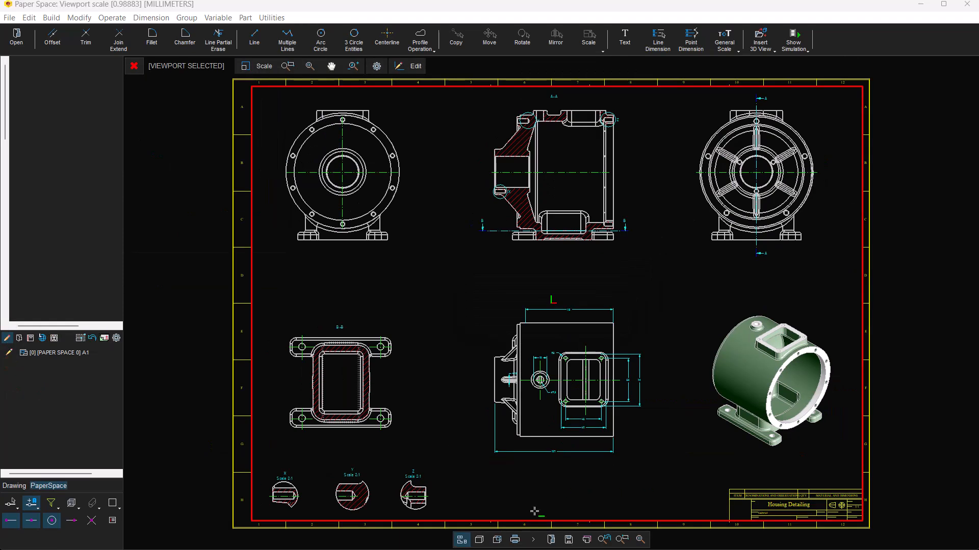
Open the print properties of the A1 sheet and its print scale for editing
click(521, 545)
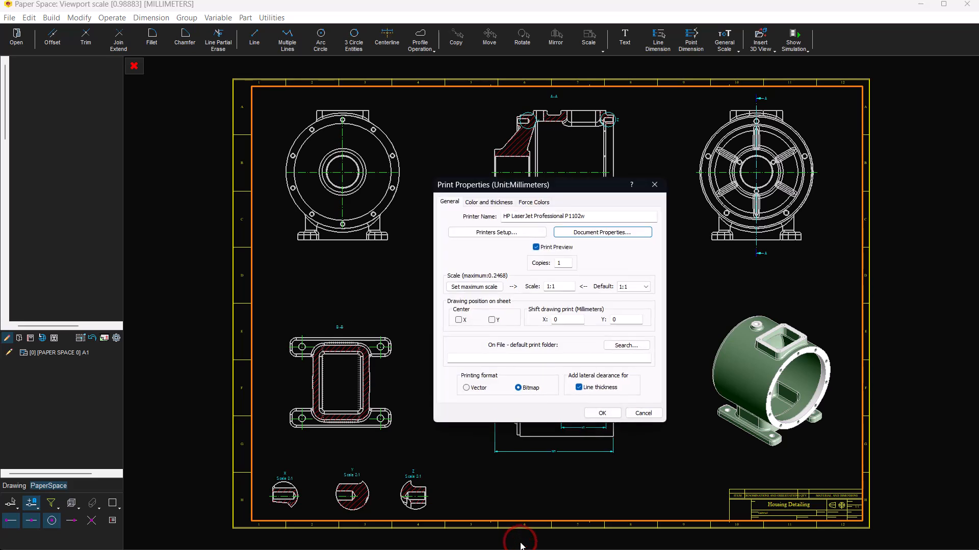
double_click(561, 286)
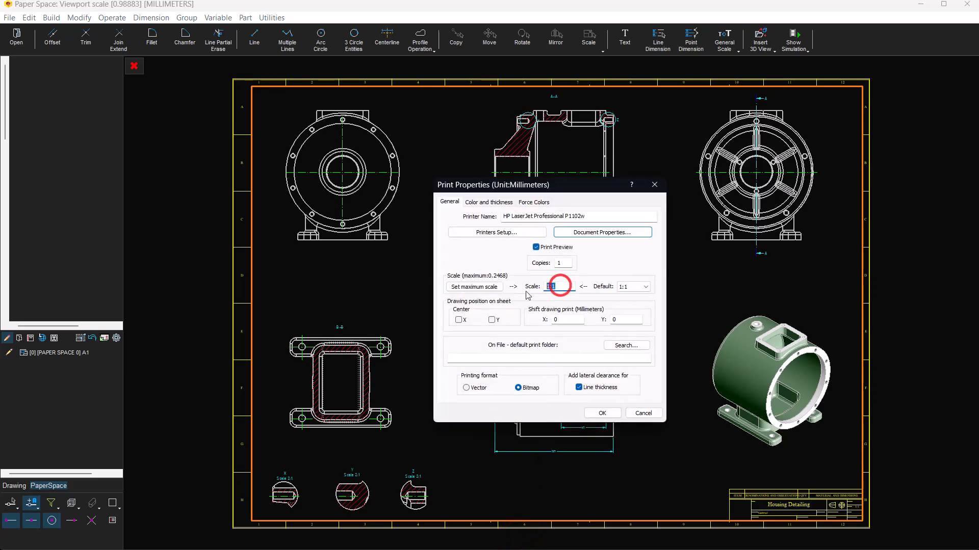